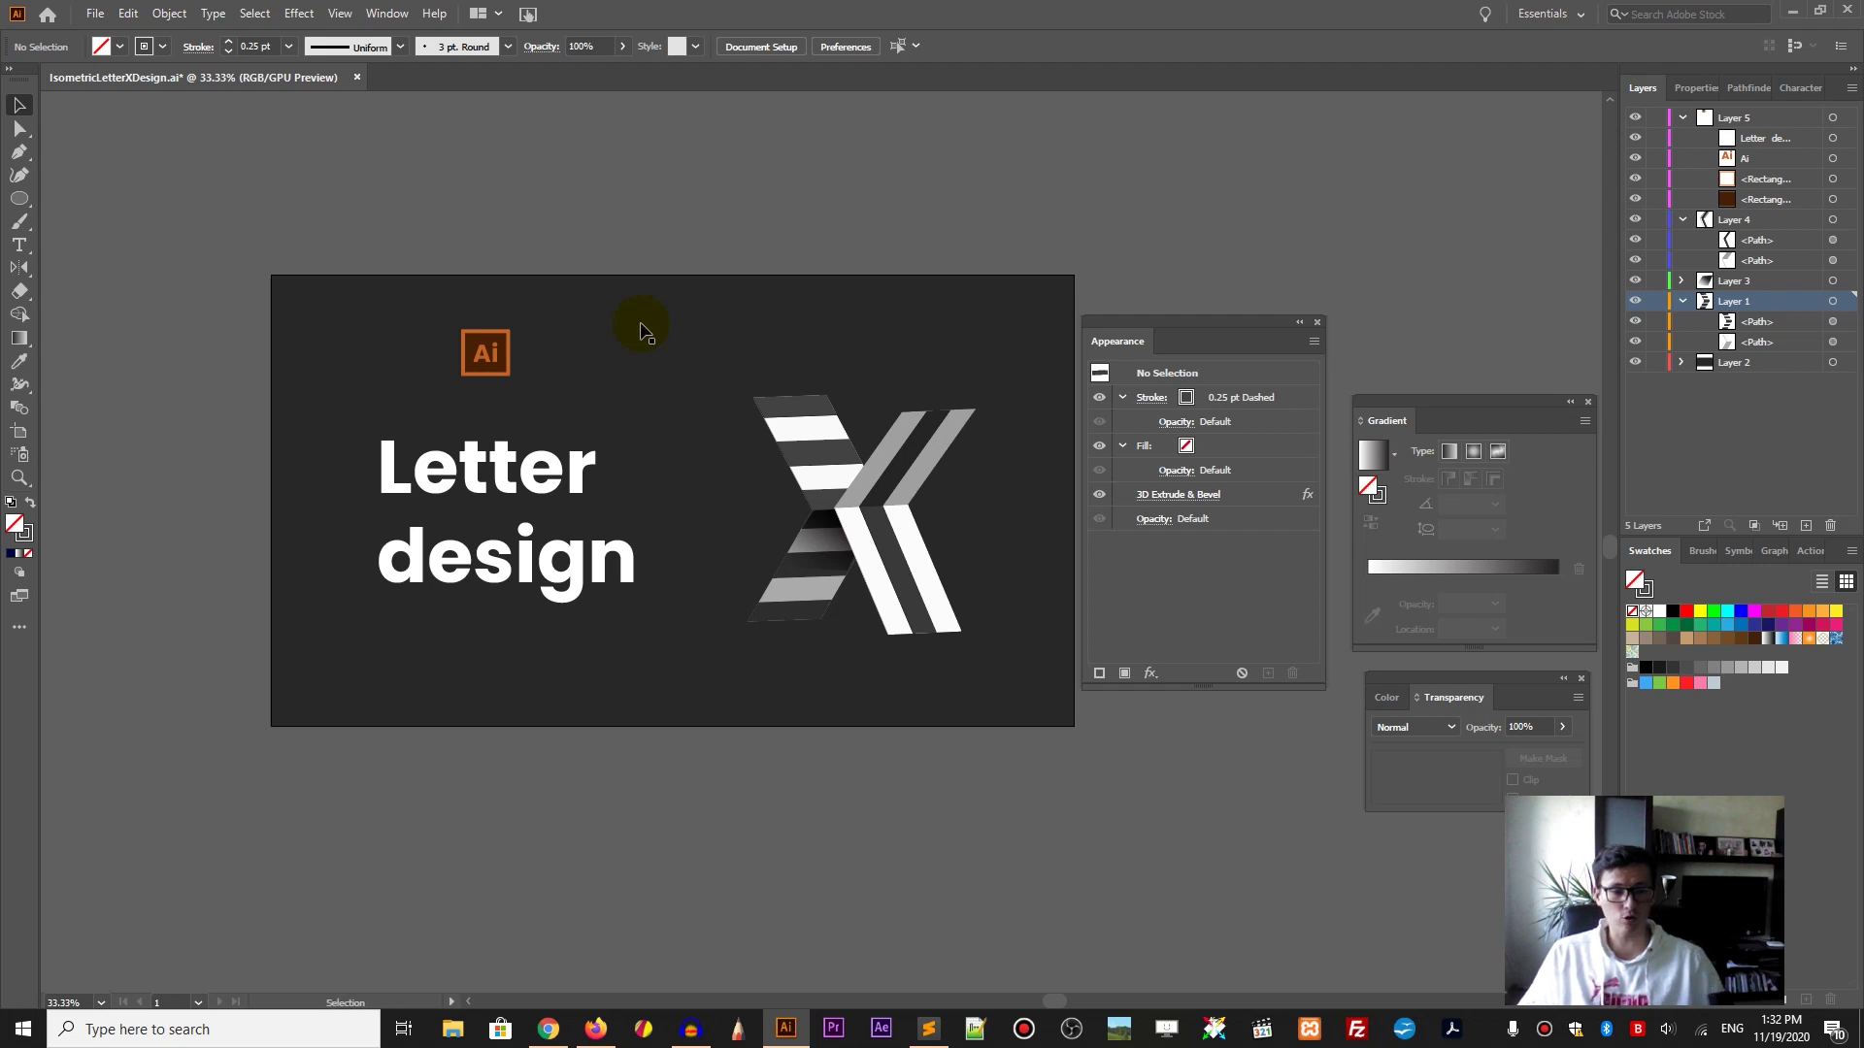
# Step: Create a new blank 1920 × 1080 px Web-Large document, Untitled-3
pyautogui.hotkey('ctrl', 'n')
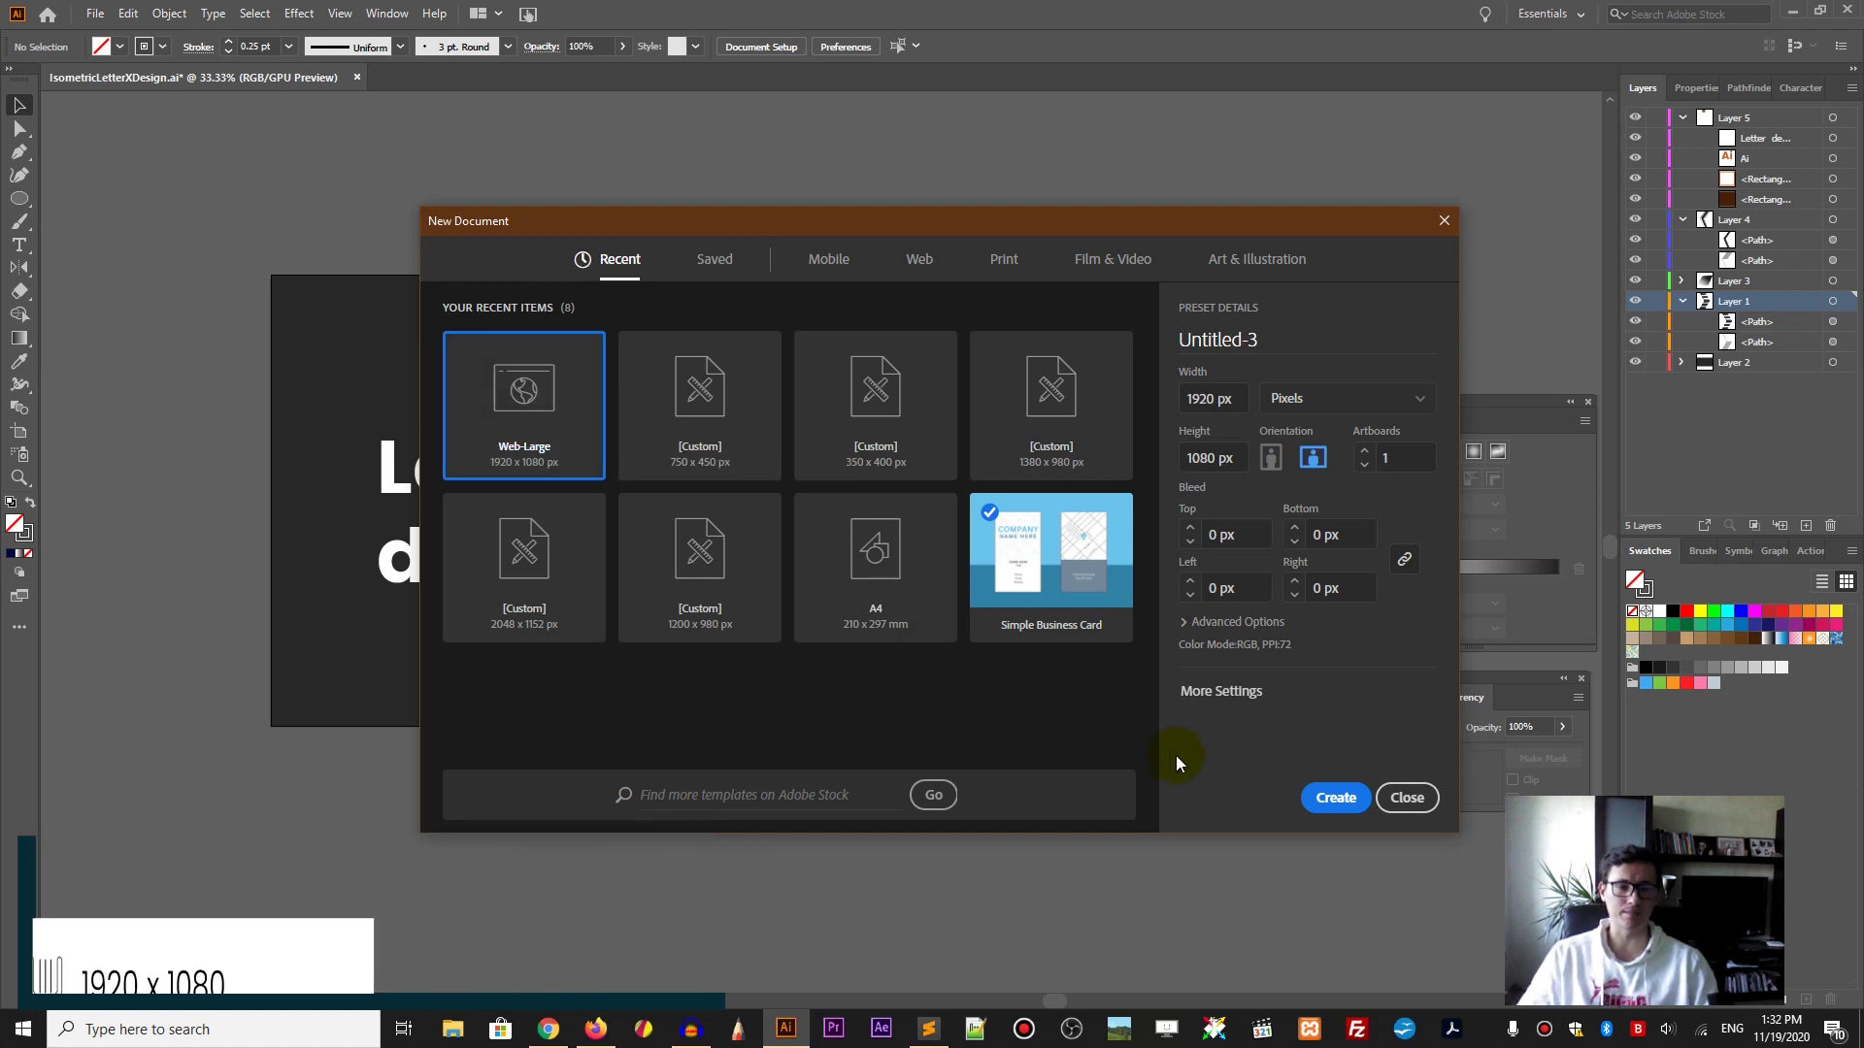
pyautogui.click(1330, 796)
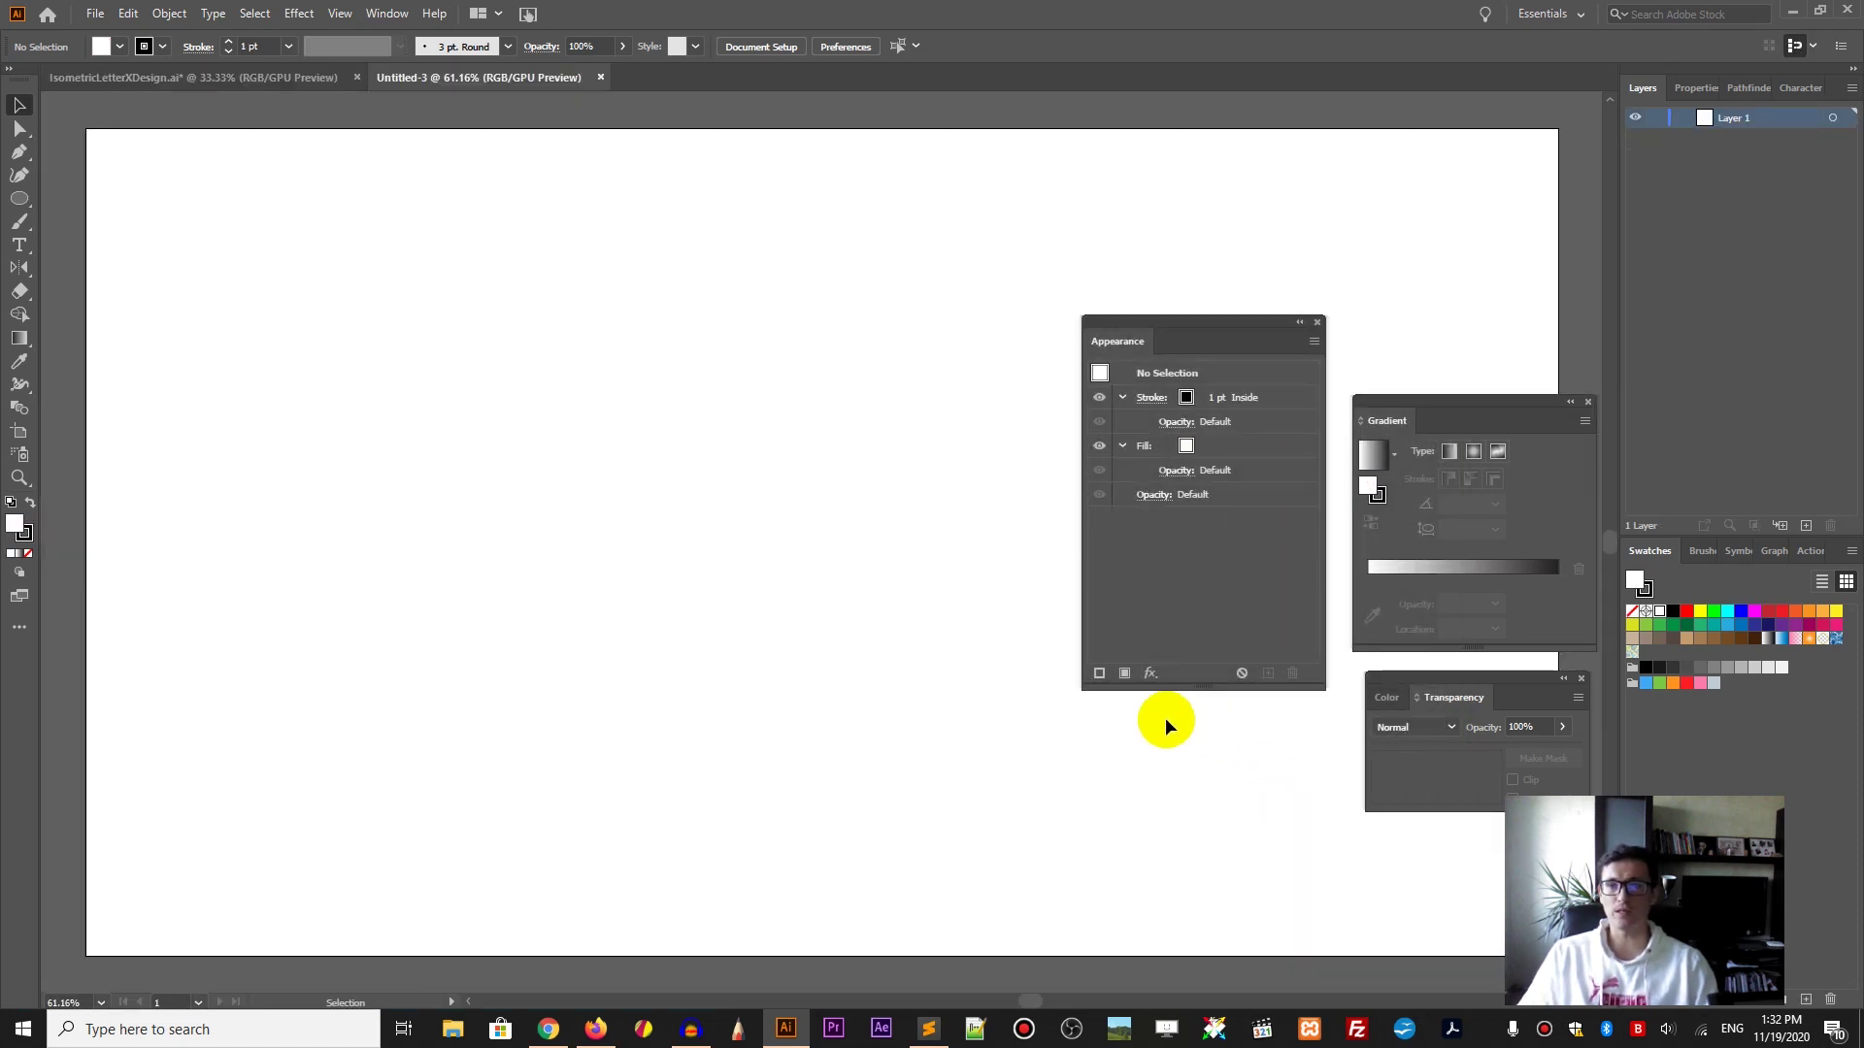
pyautogui.hotkey('ctrl', "'")
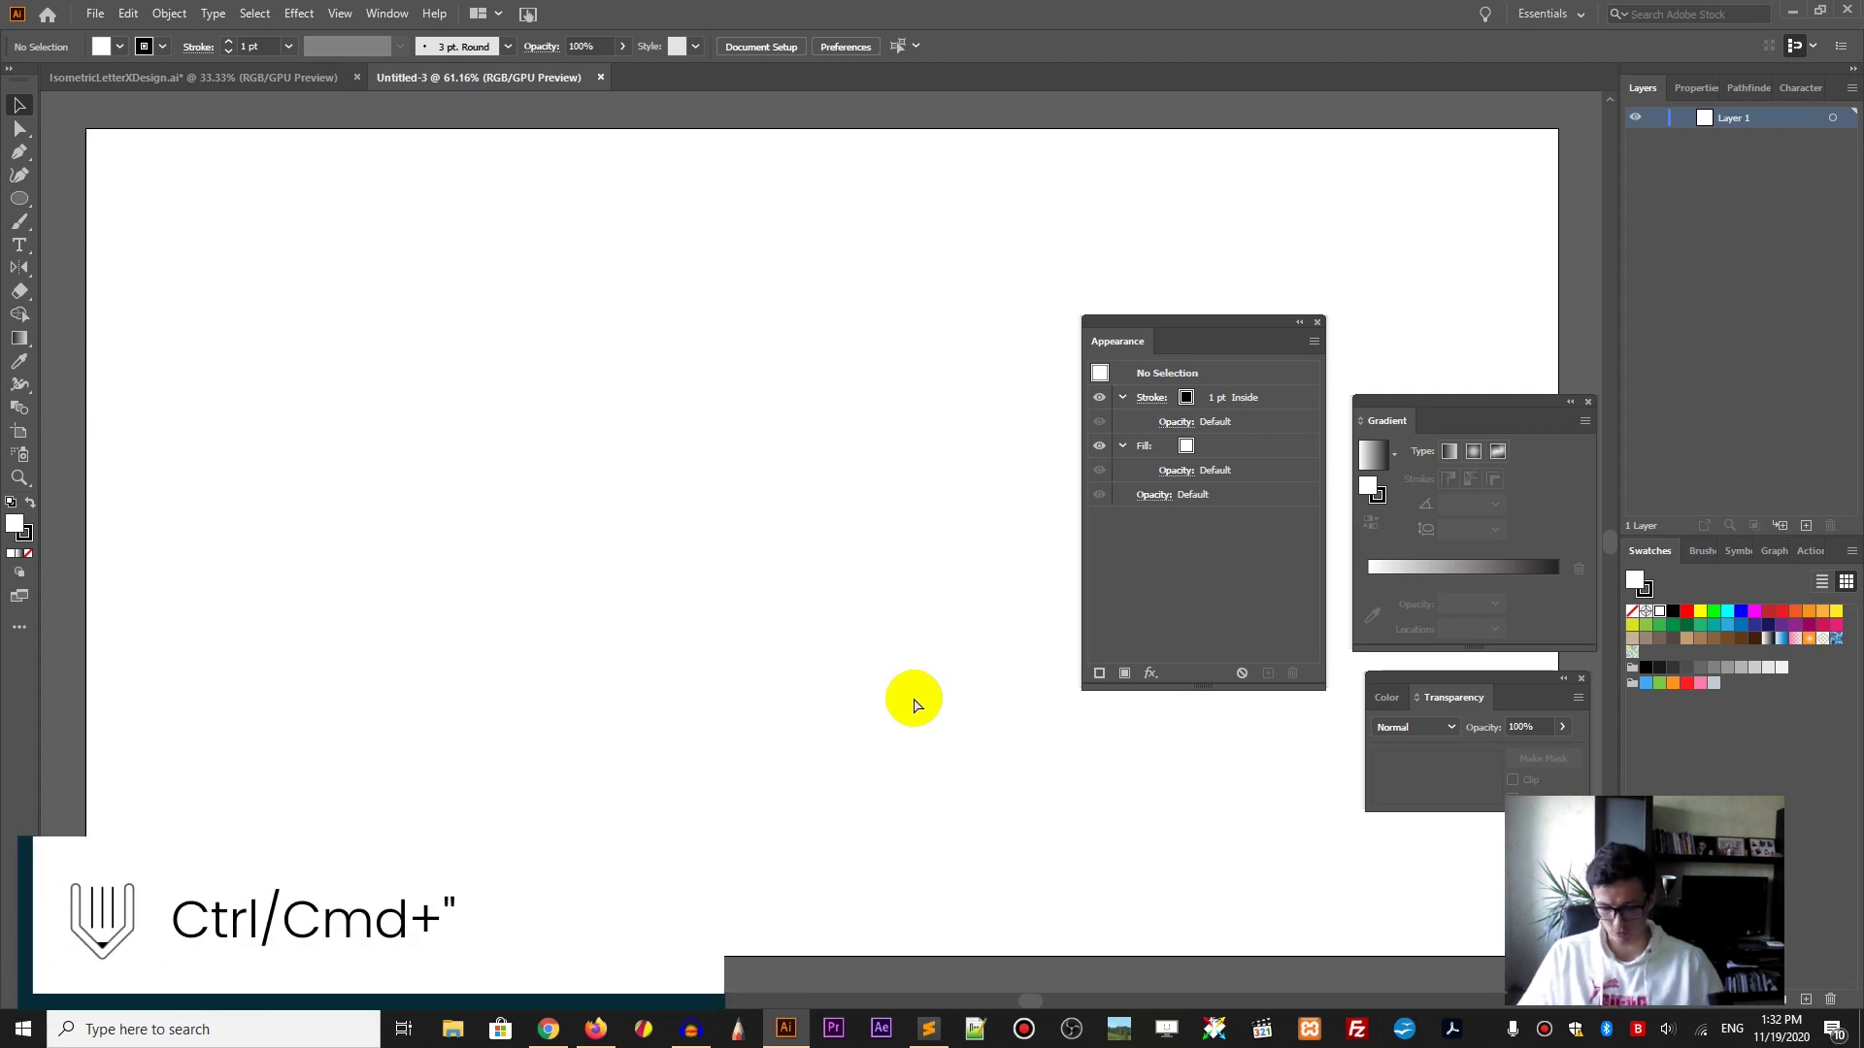
# Step: Display the grid over the Untitled-3 artboard with Snap to Grid enabled
pyautogui.hotkey('ctrl', "'")
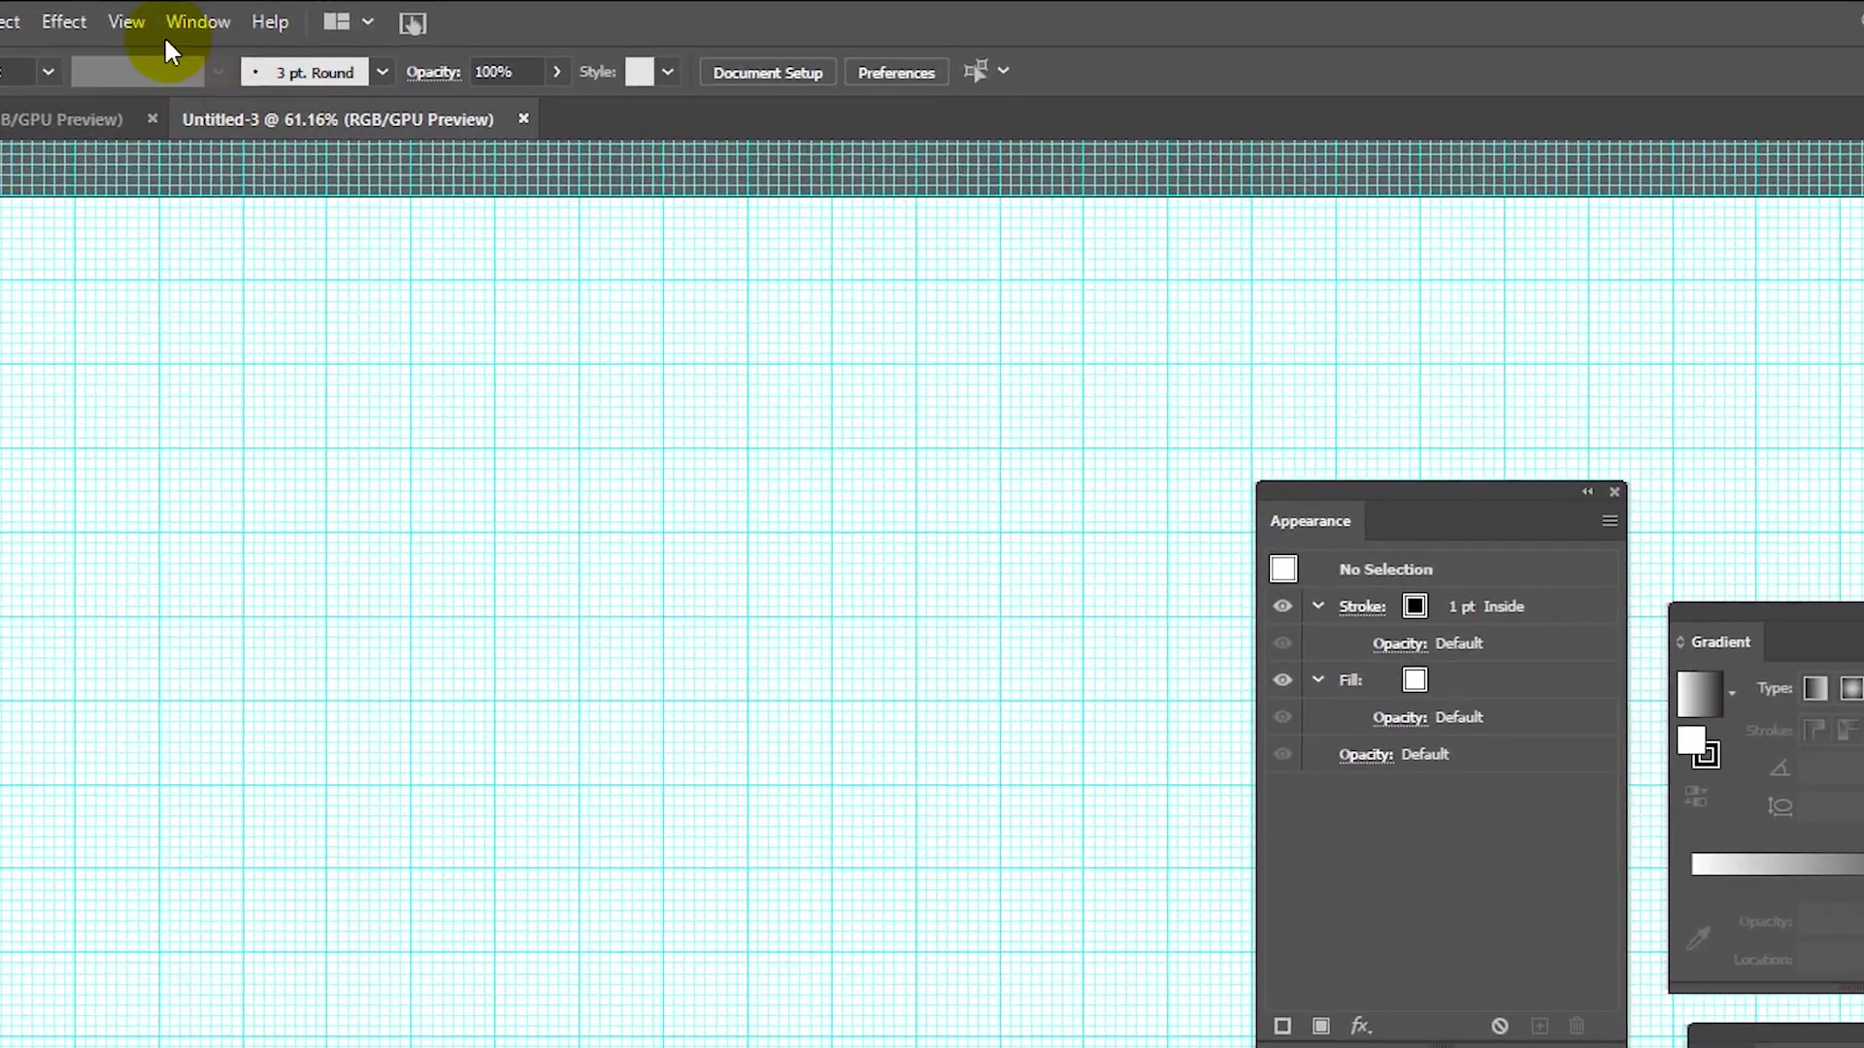
pyautogui.click(237, 19)
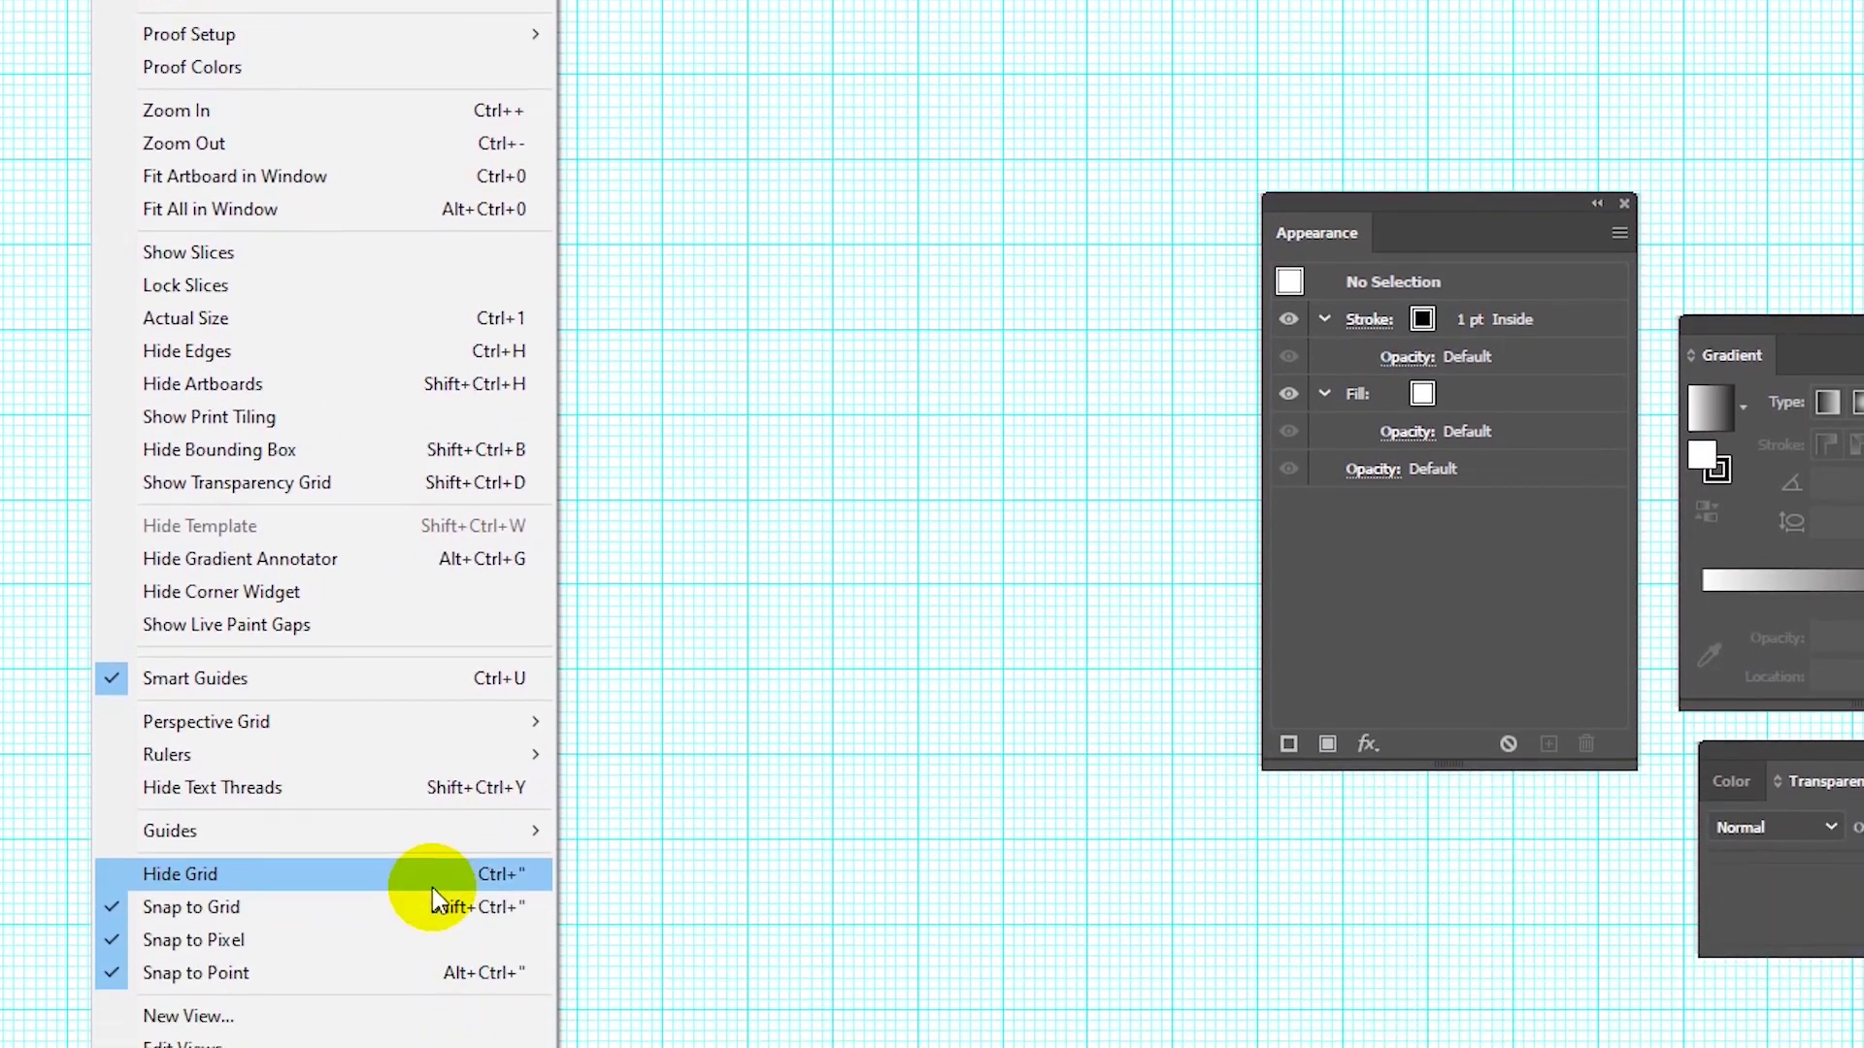
pyautogui.click(940, 578)
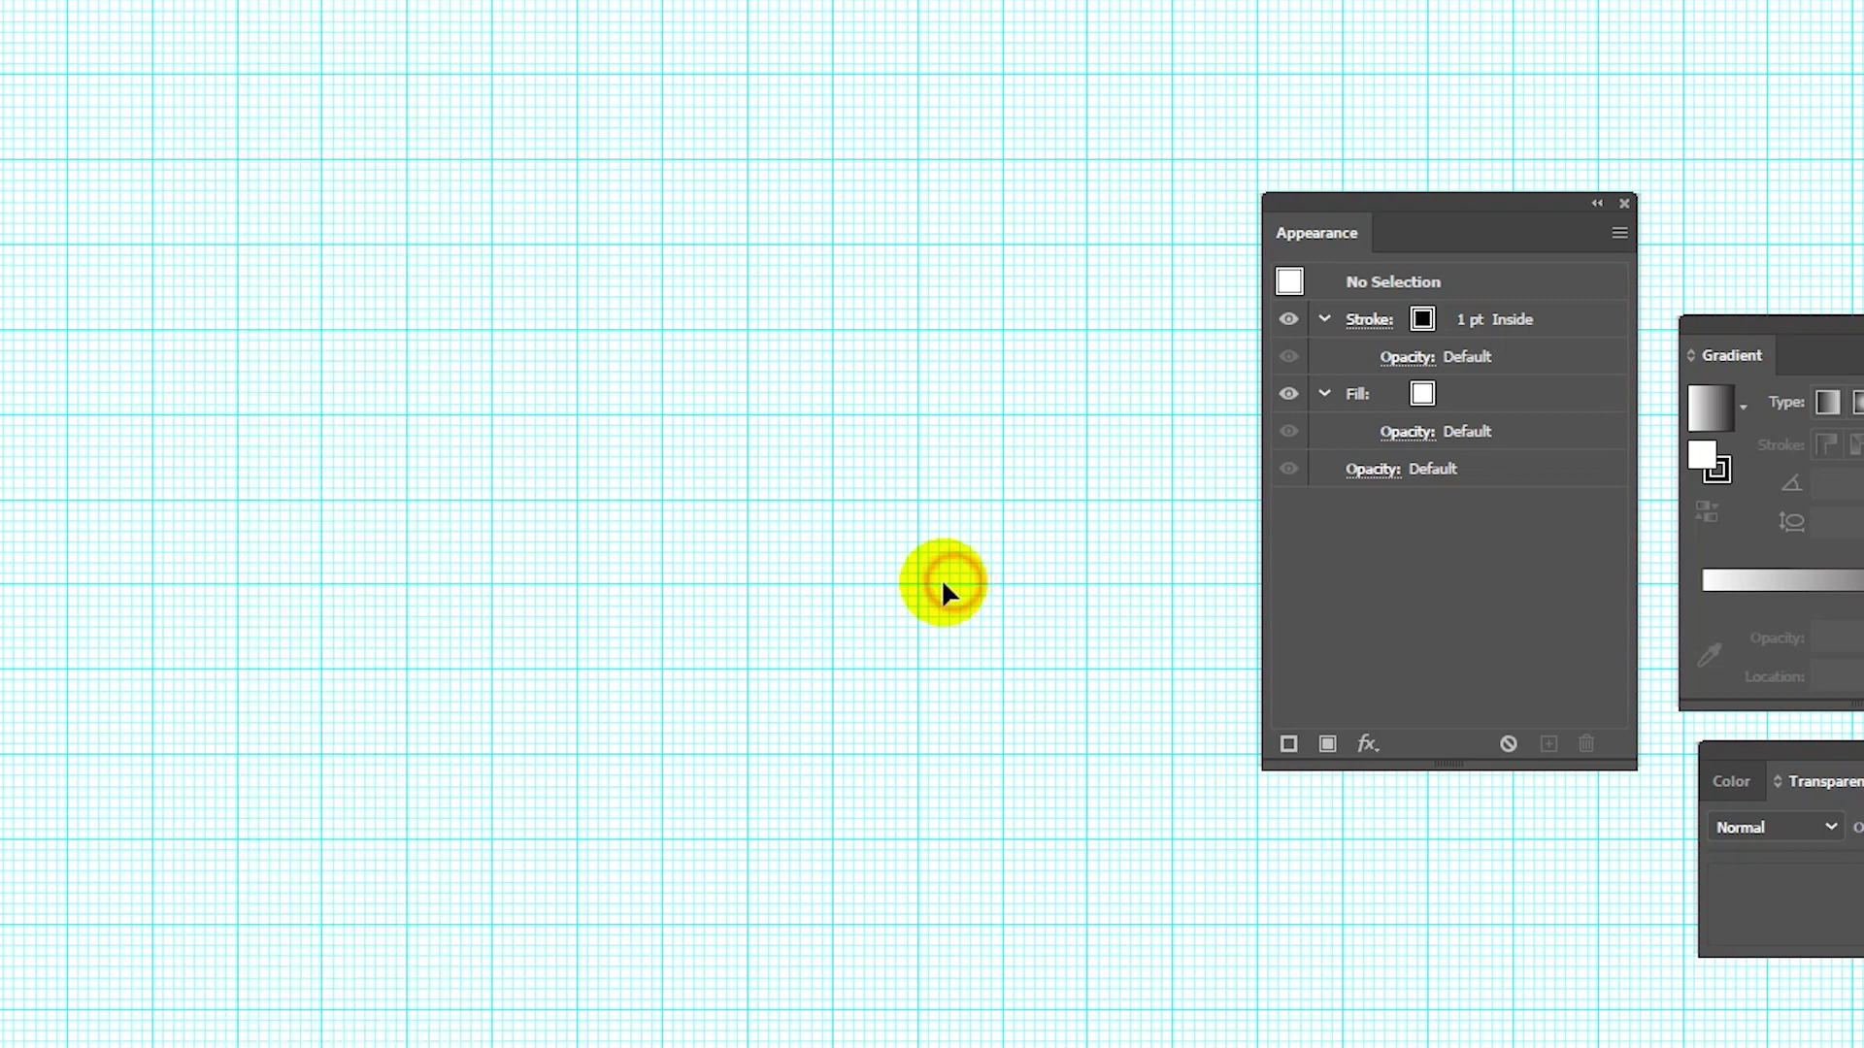
pyautogui.press('p')
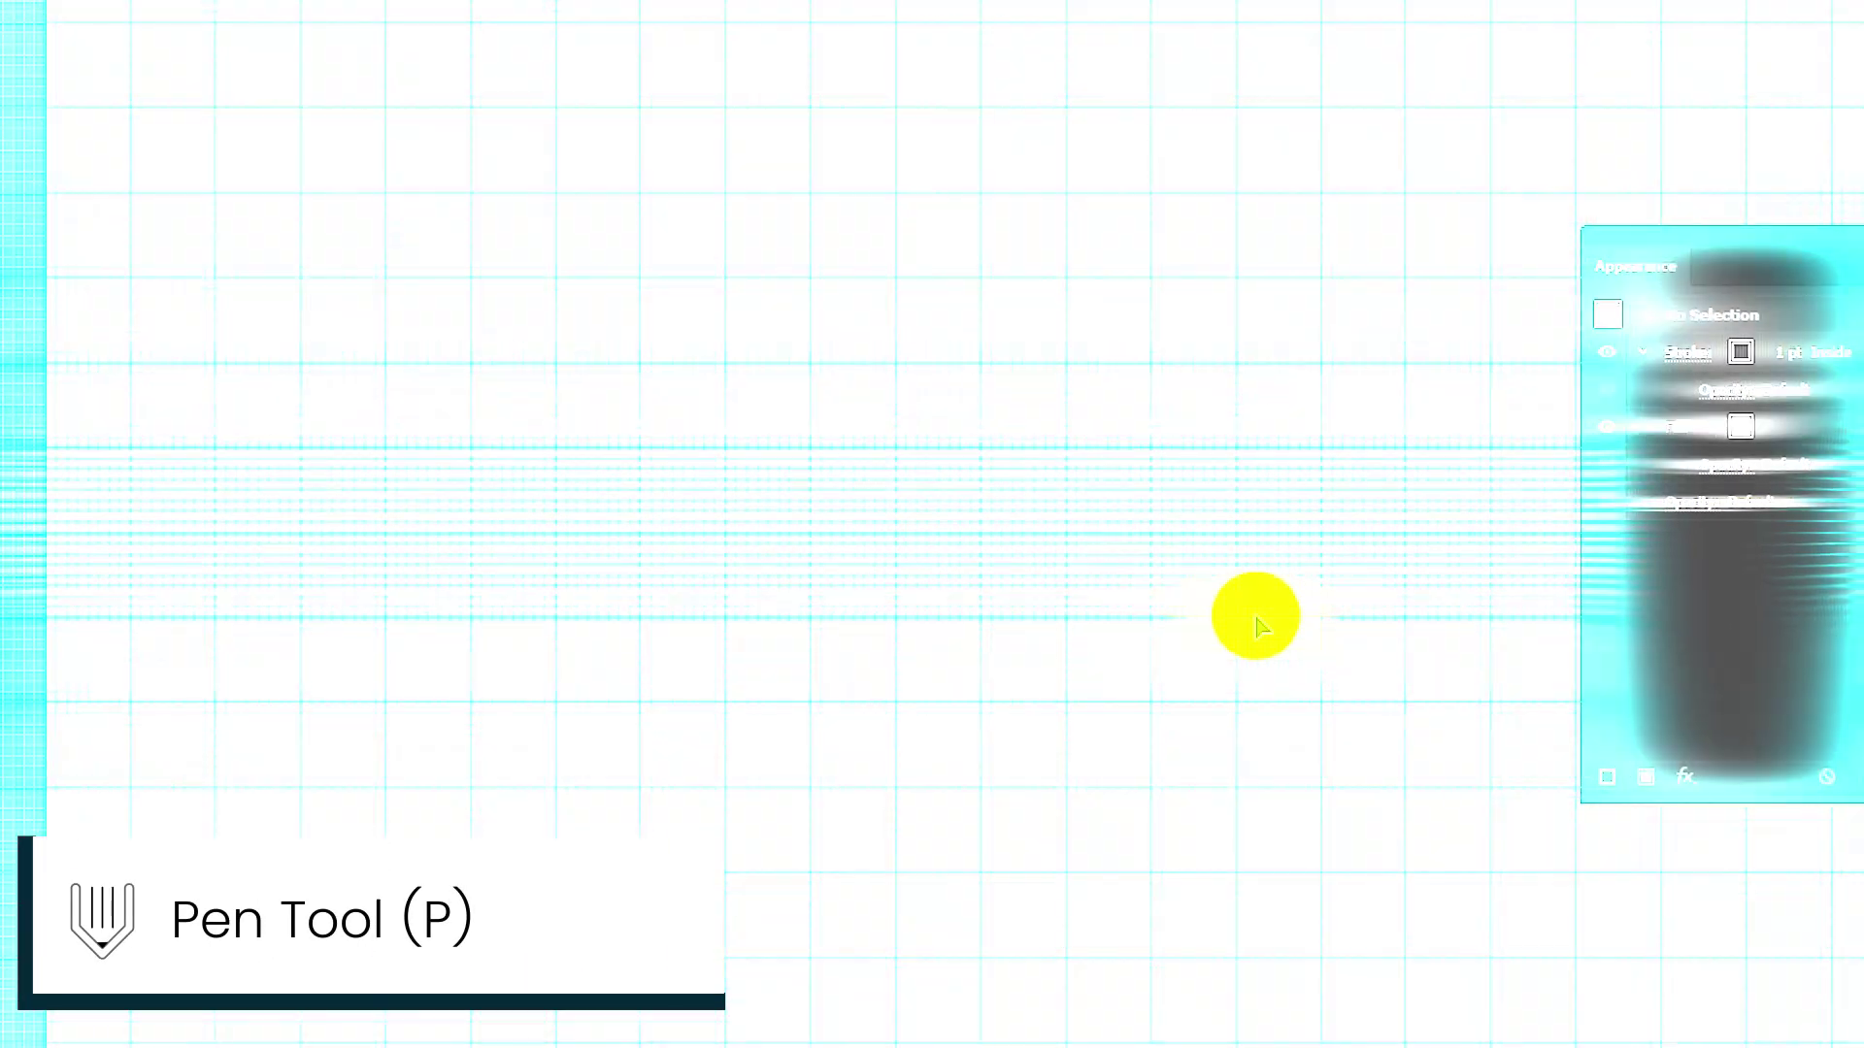
# Step: Draw a symmetrical right-pointing chevron path from three grid anchor points
pyautogui.click(472, 183)
pyautogui.click(715, 362)
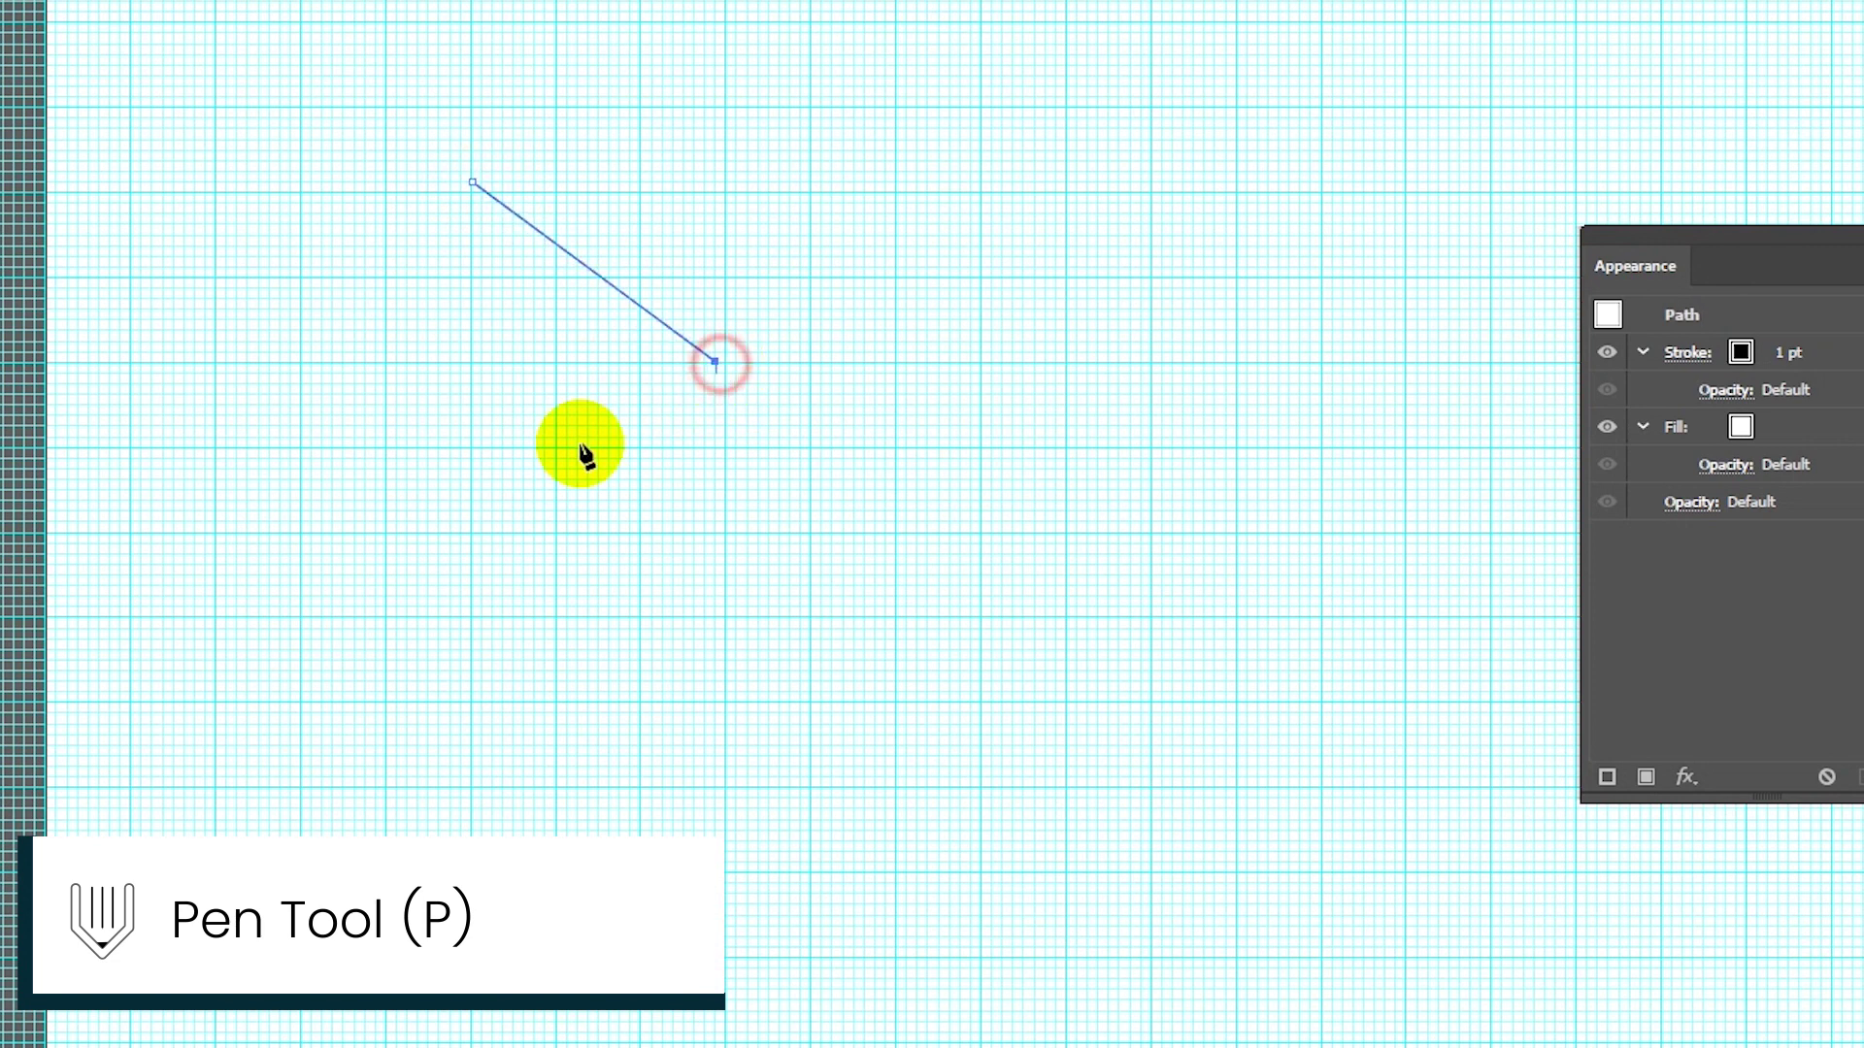
pyautogui.click(472, 617)
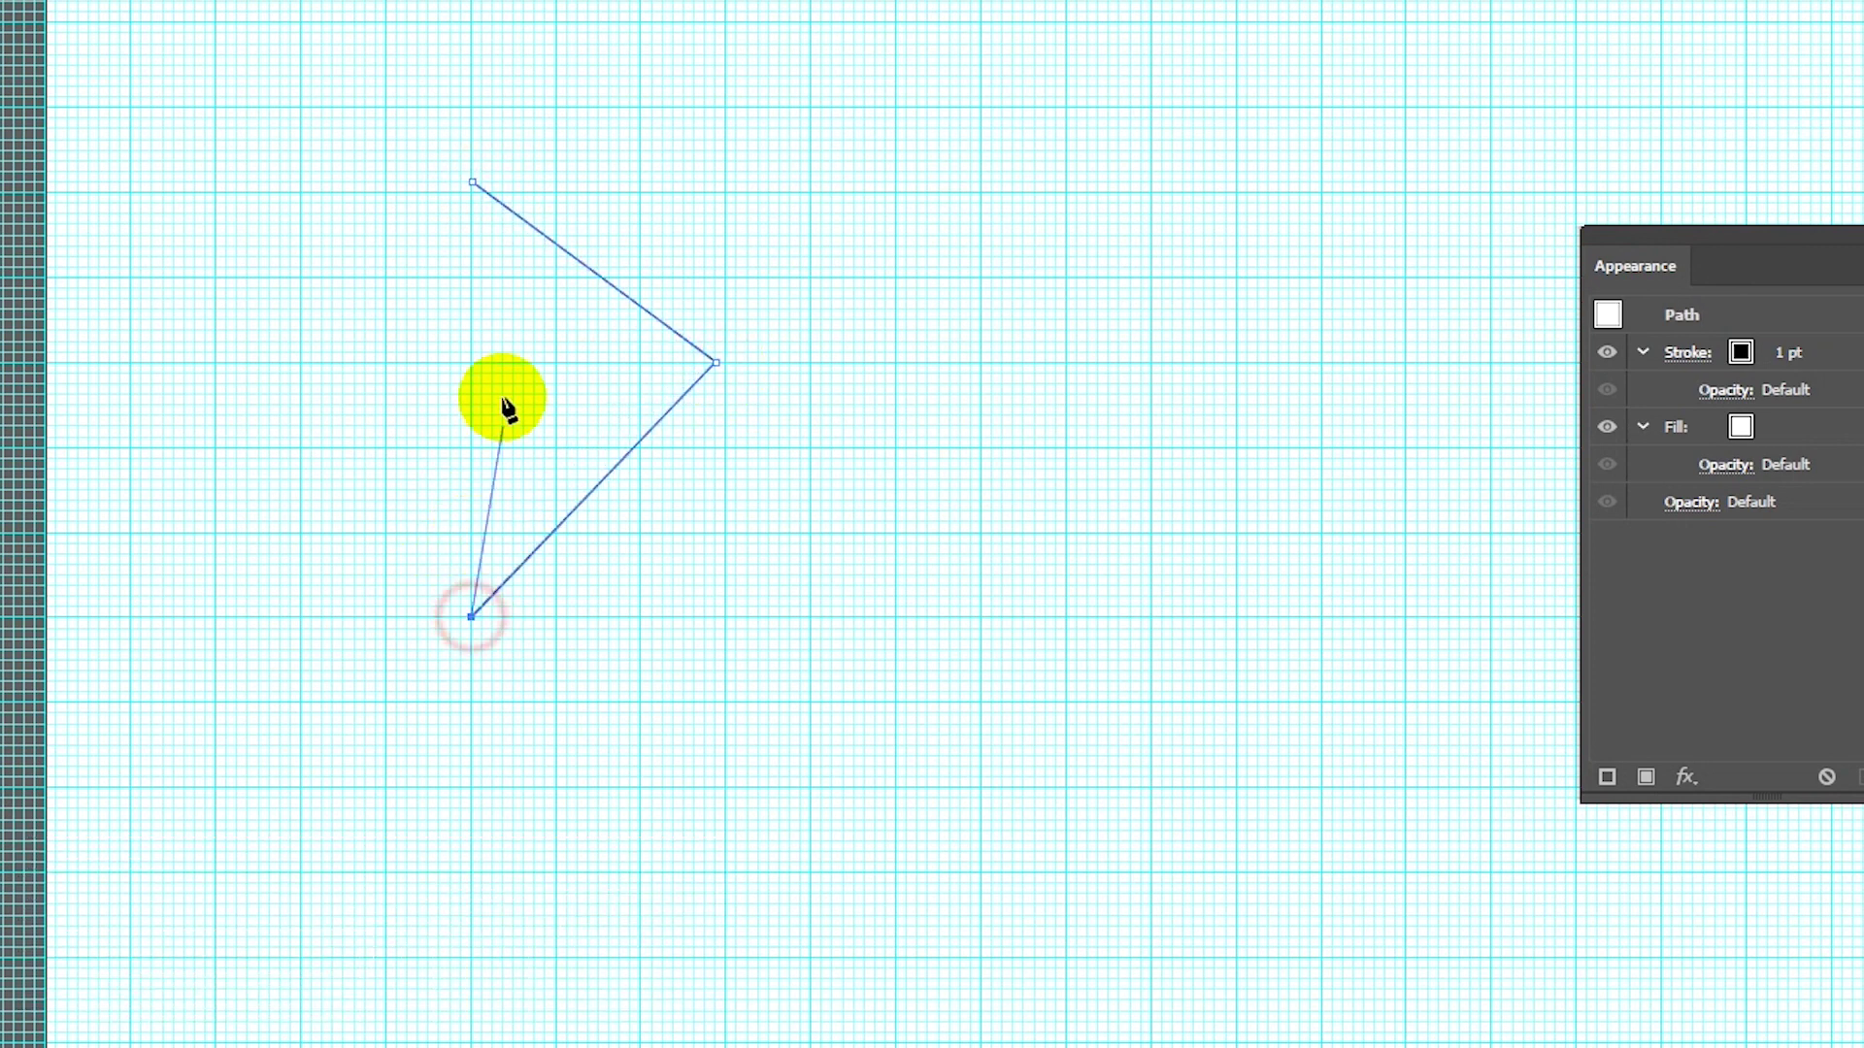
pyautogui.moveTo(472, 183); pyautogui.dragTo(470, 107)
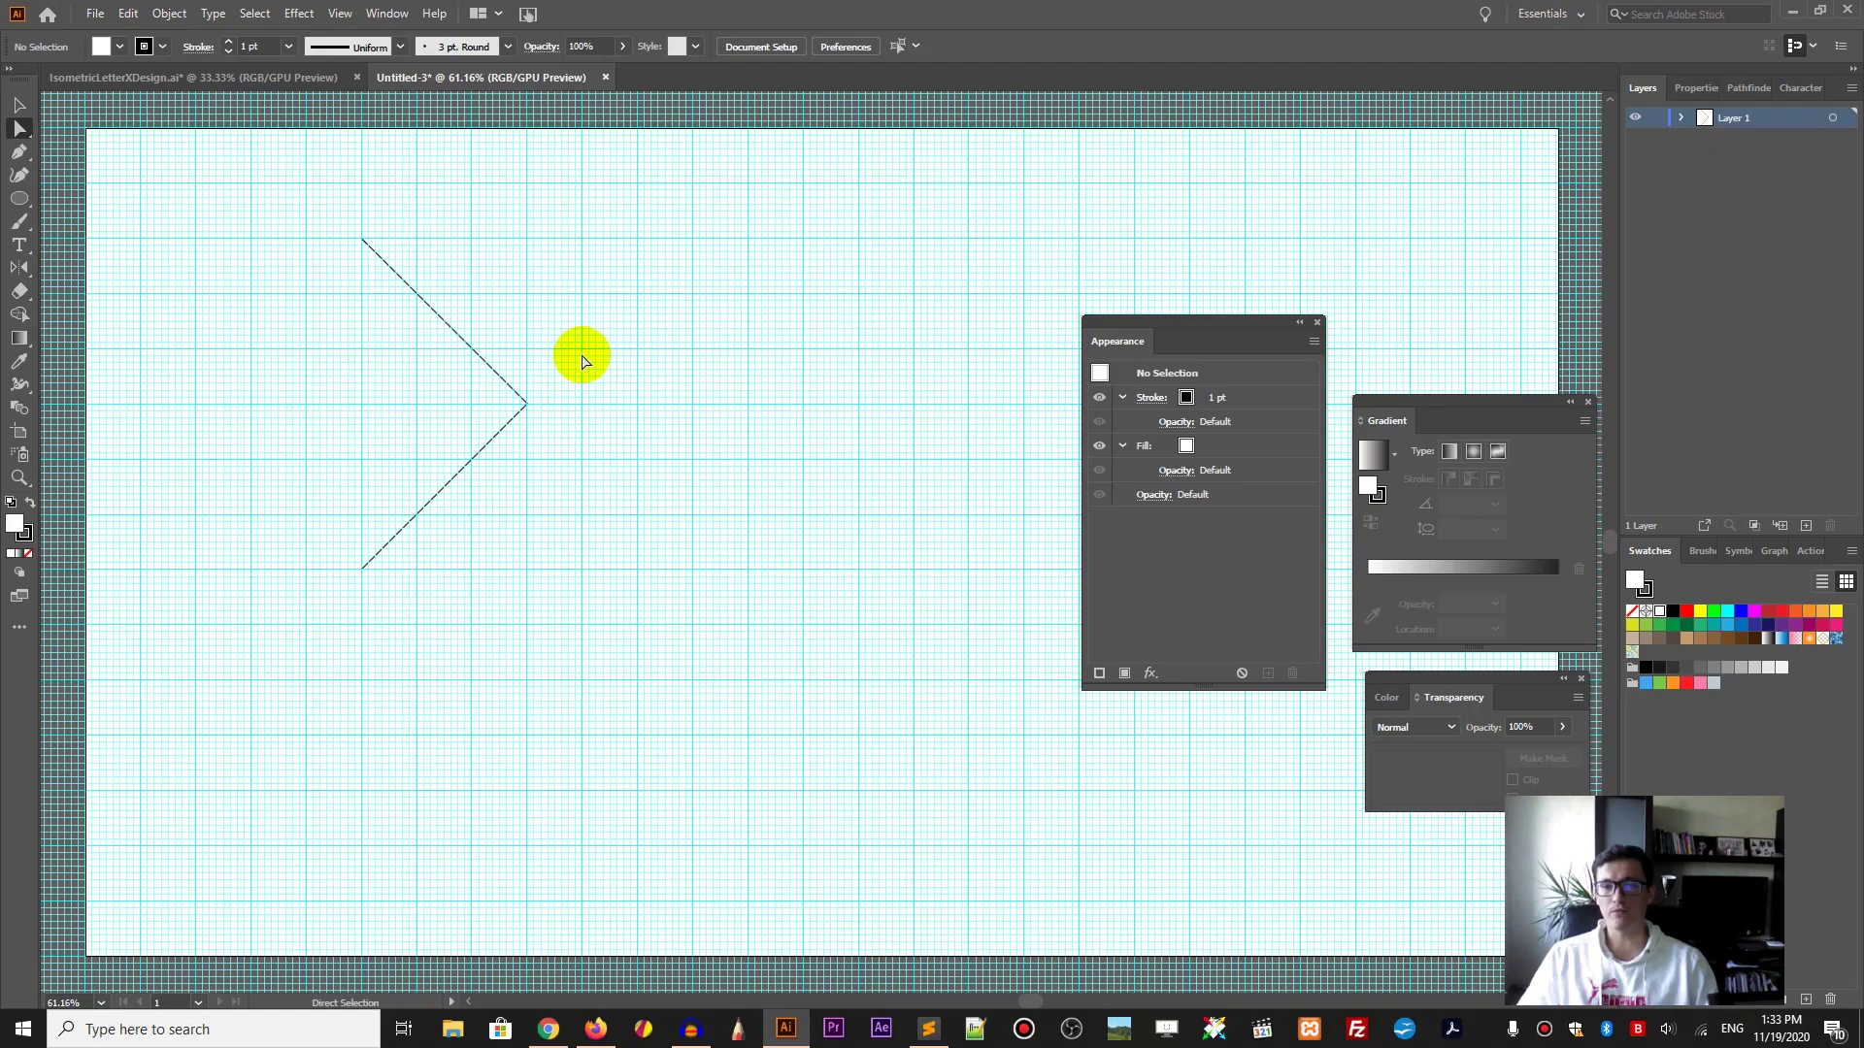
pyautogui.keyDown('ctrl'); pyautogui.click(793, 281); pyautogui.keyUp('ctrl')
# Step: Give the chevron no fill and a white 1 pt stroke
pyautogui.click(485, 444)
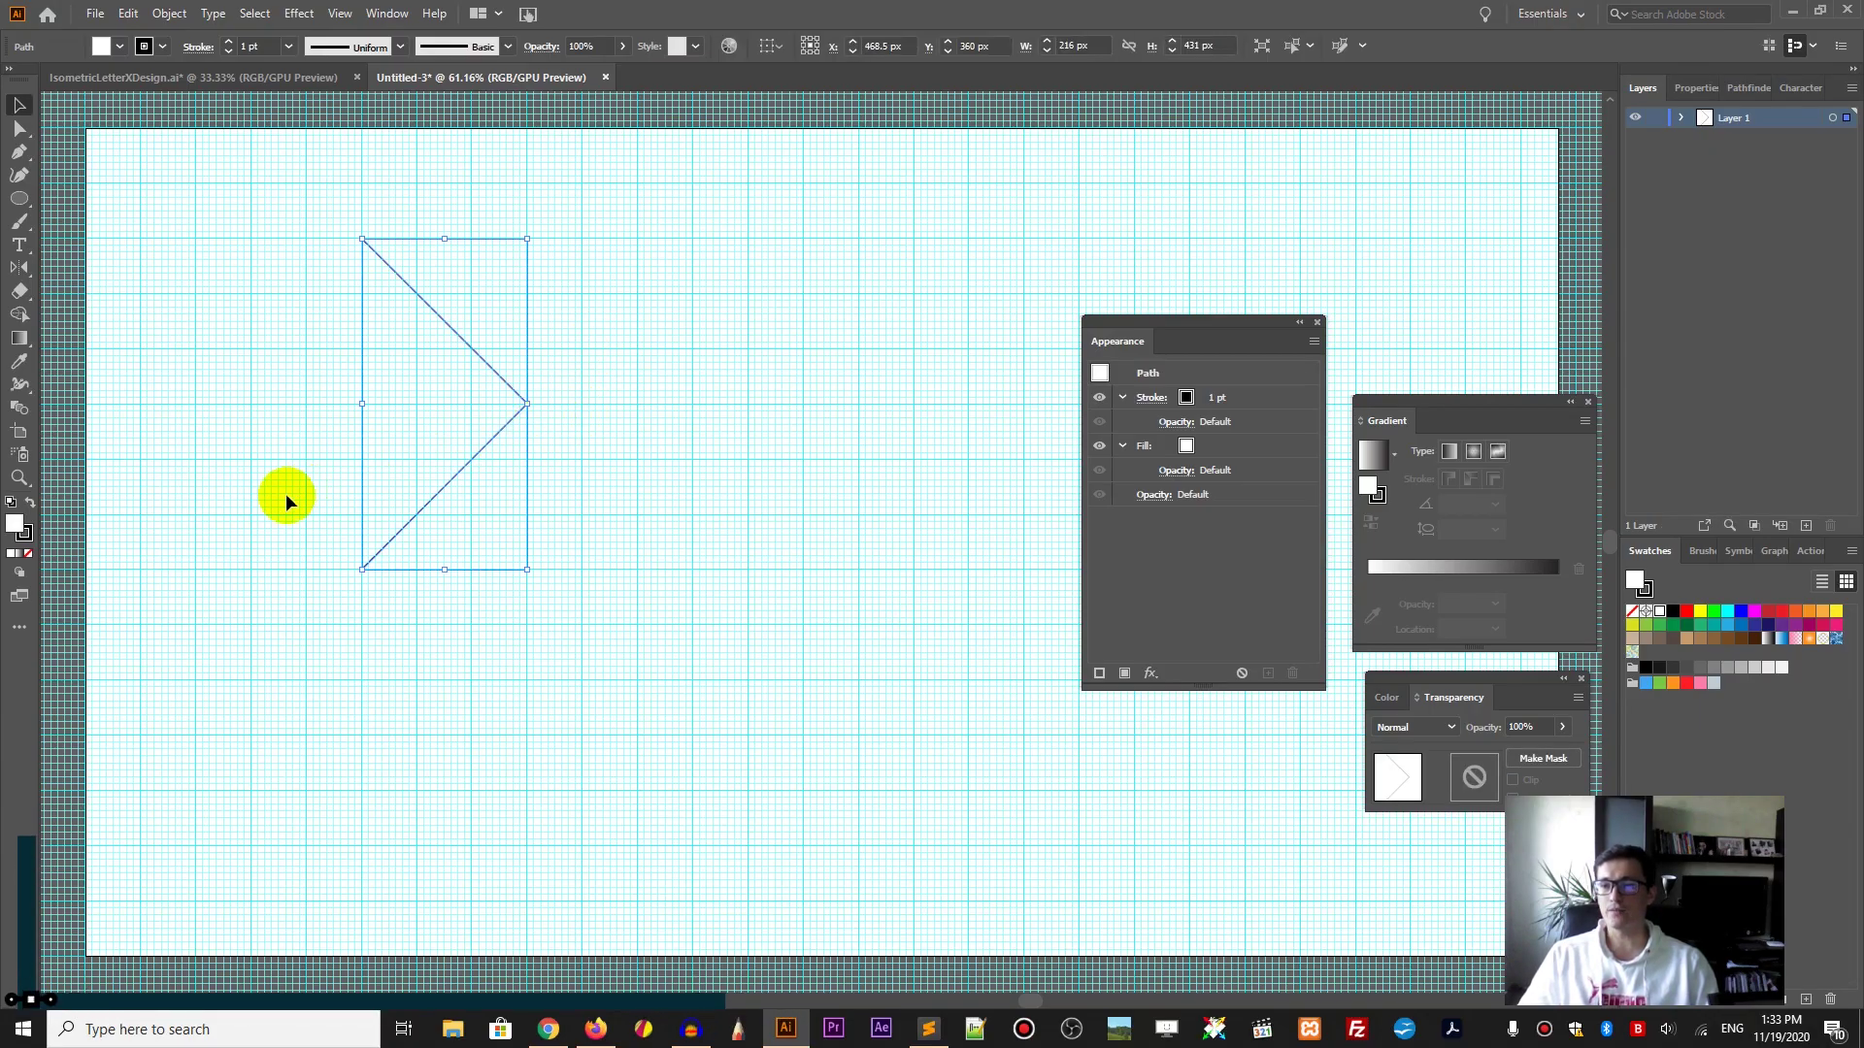
pyautogui.hotkey('shift', 'x')
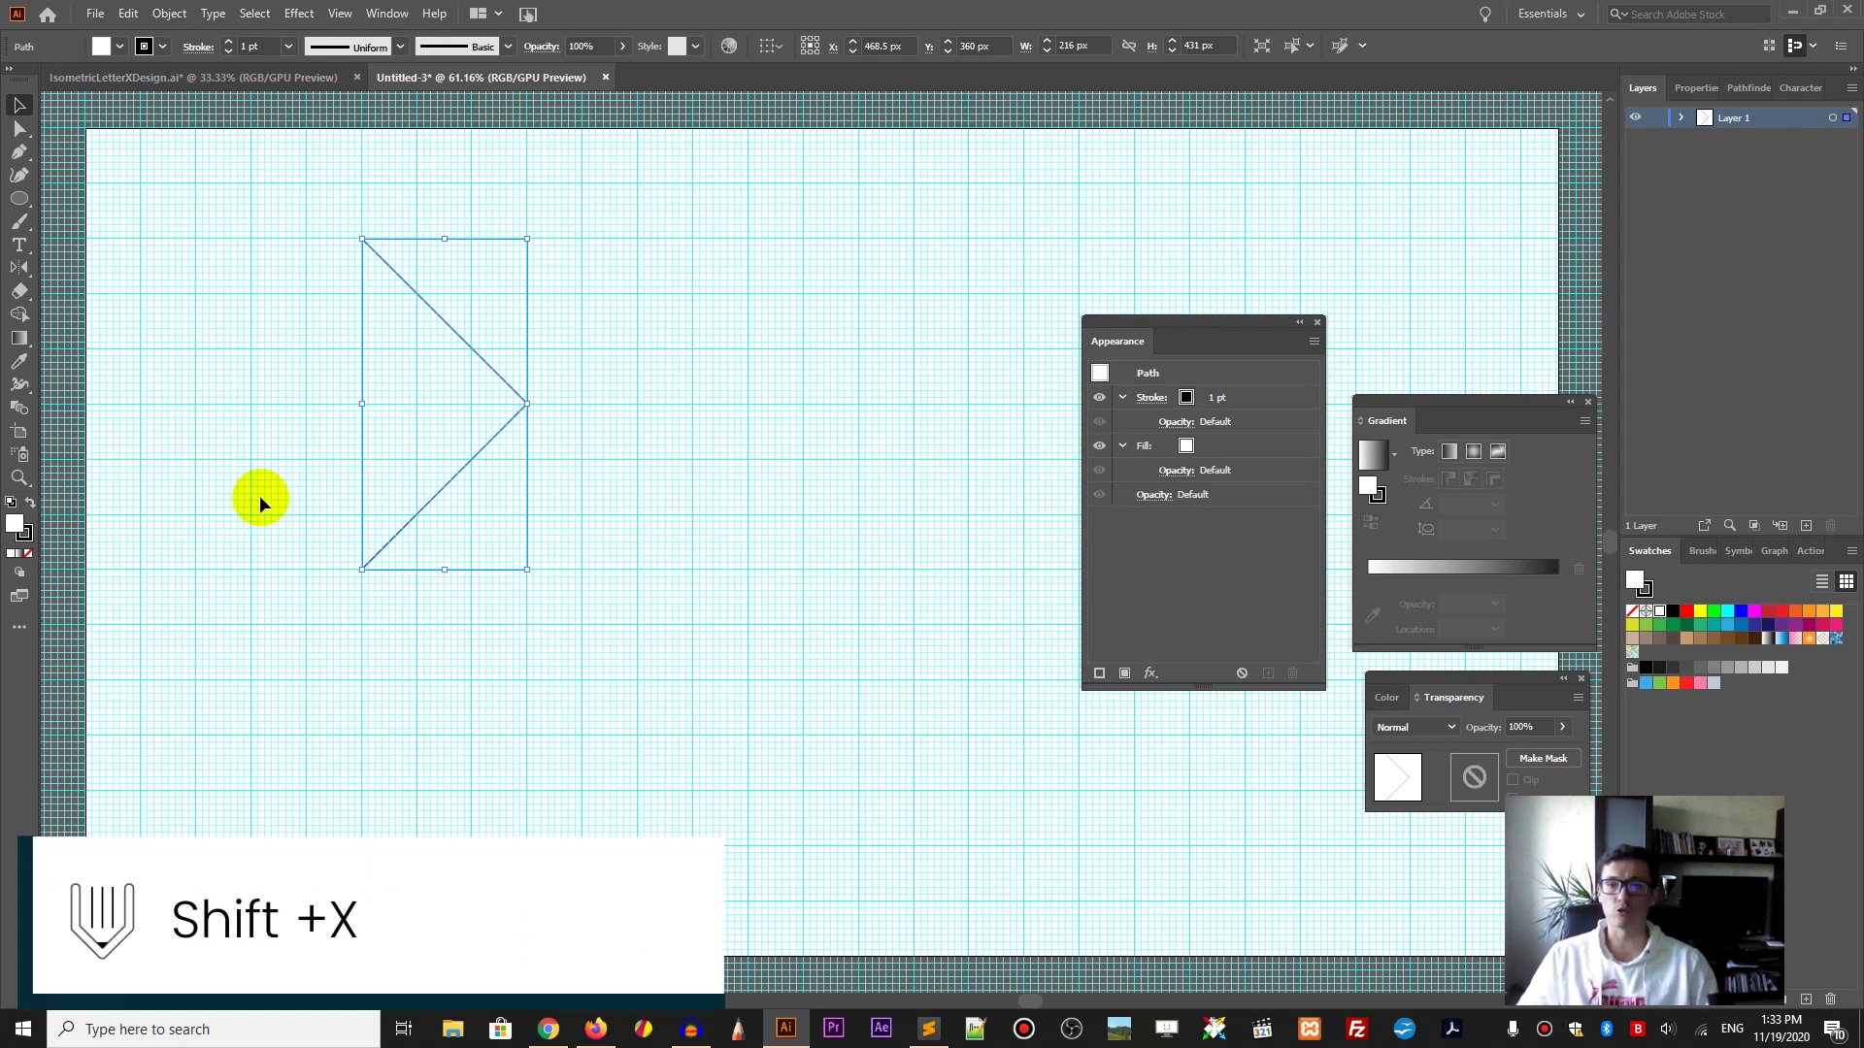
pyautogui.hotkey('shift', 'x')
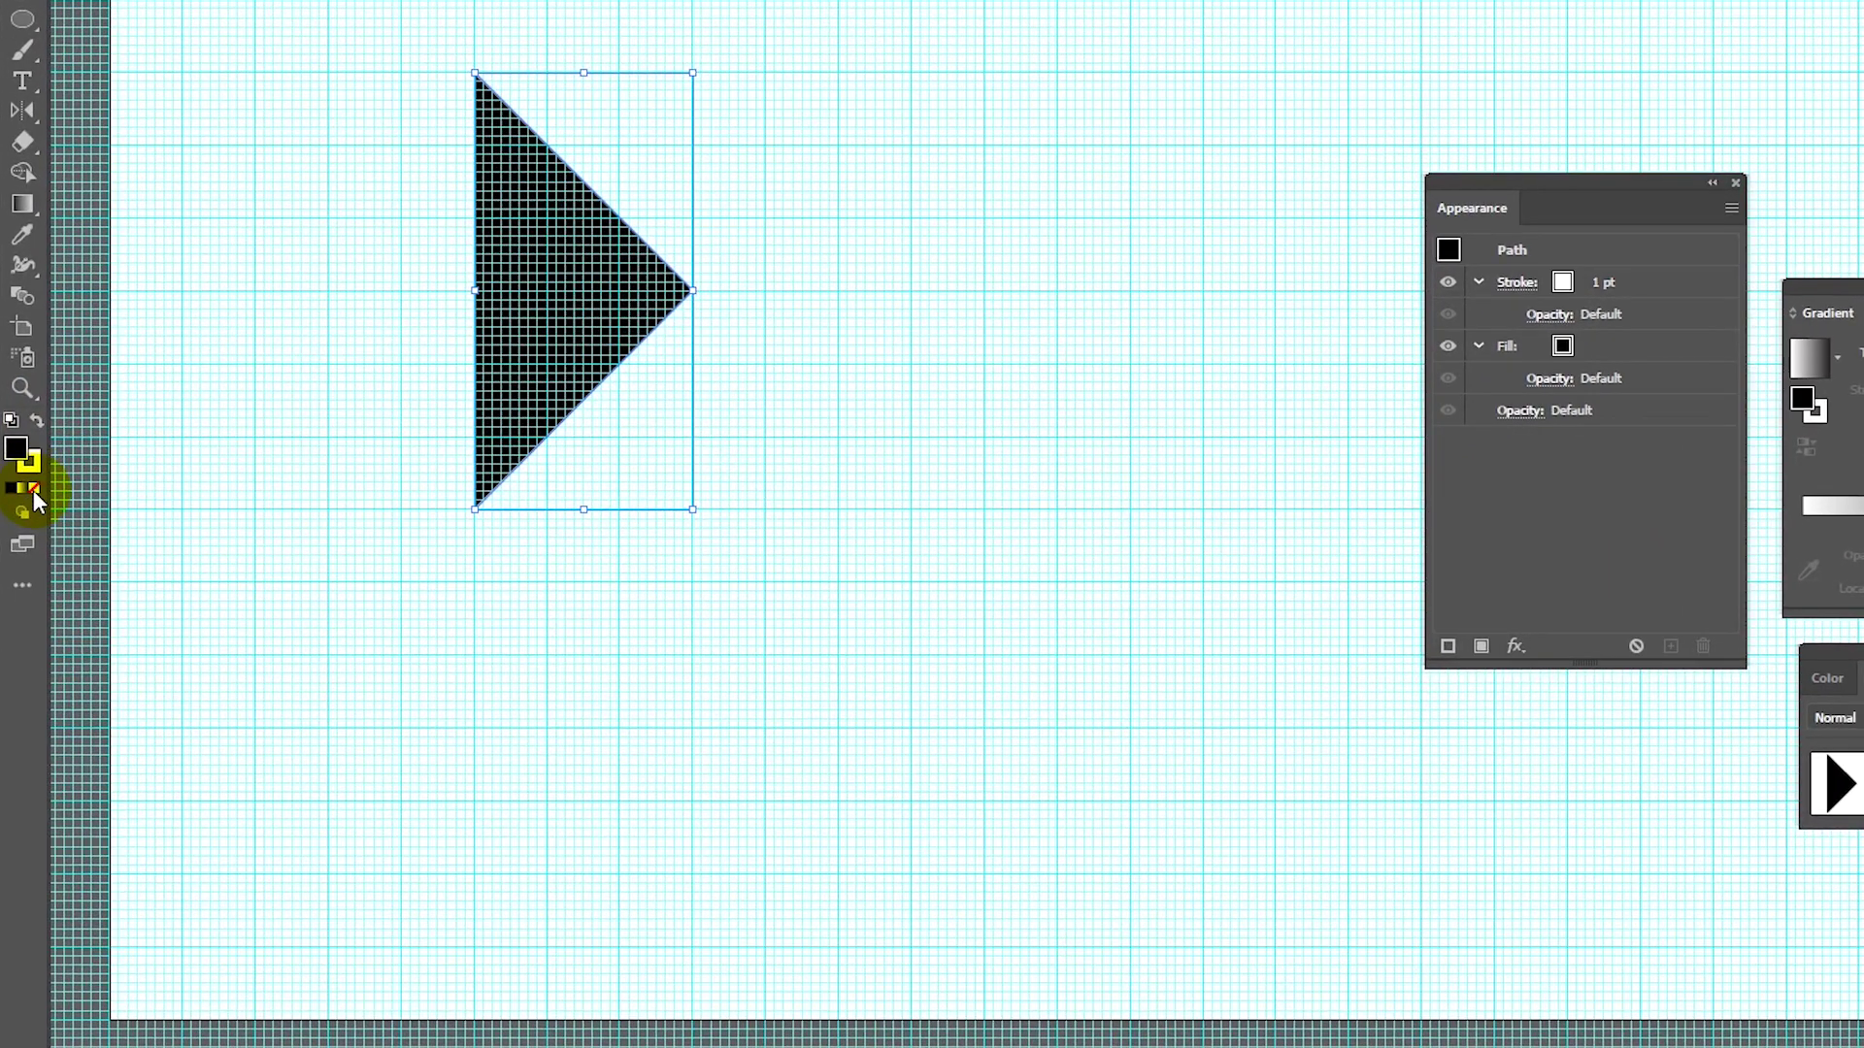
pyautogui.click(33, 487)
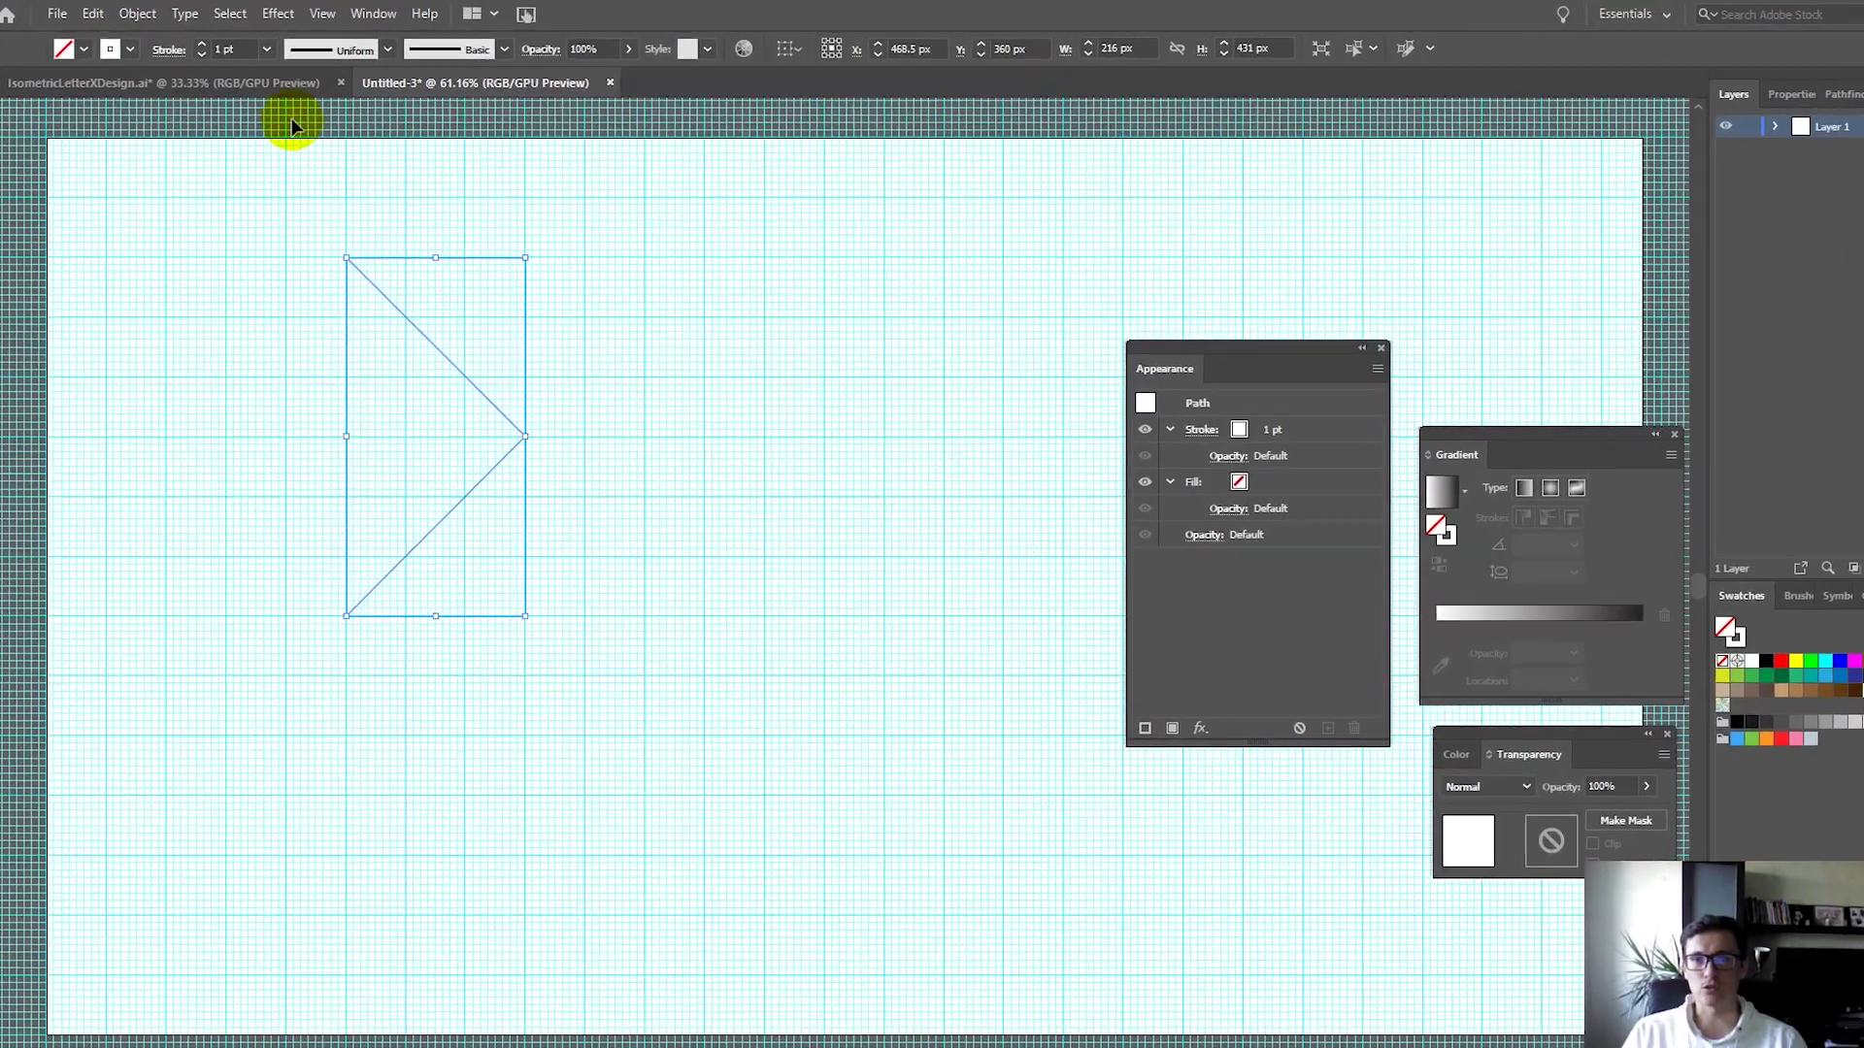
pyautogui.click(191, 13)
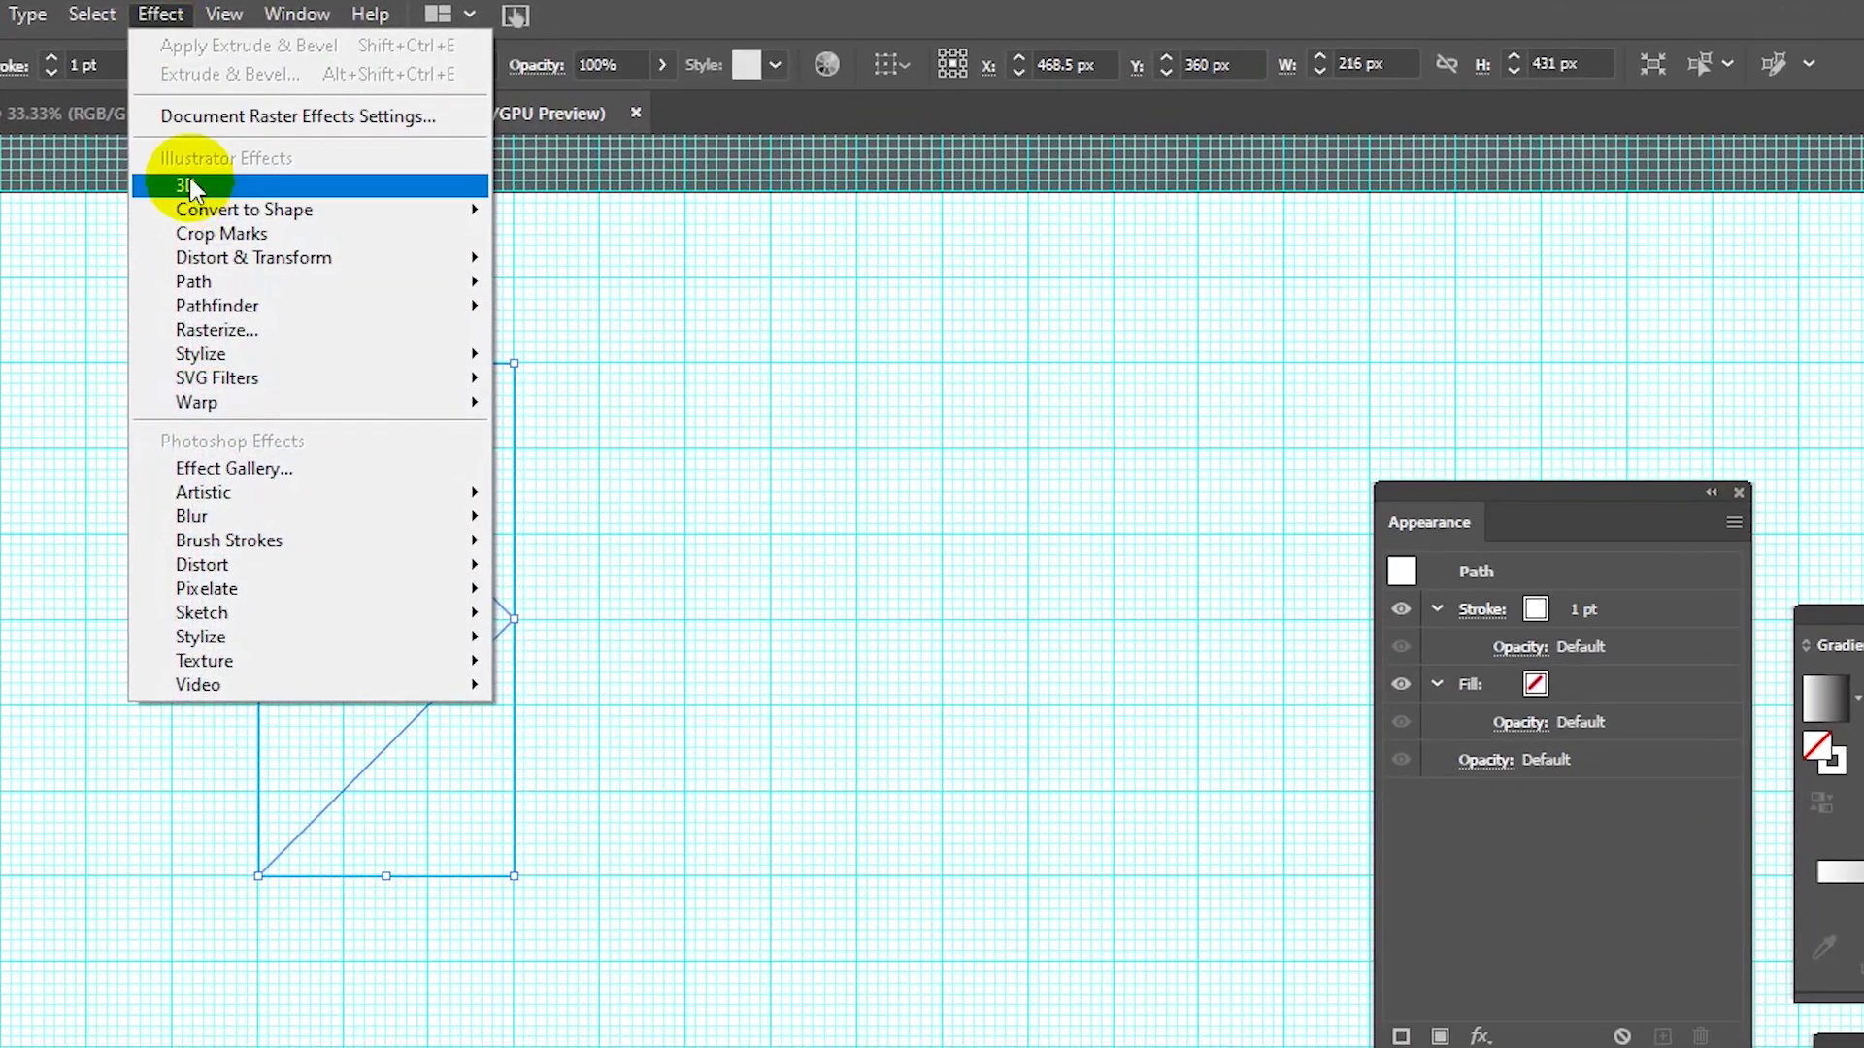
# Step: Add a 3D Extrude & Bevel effect to the chevron with rotations -170°, -45°, 170°
pyautogui.moveTo(192, 186)
pyautogui.click(520, 181)
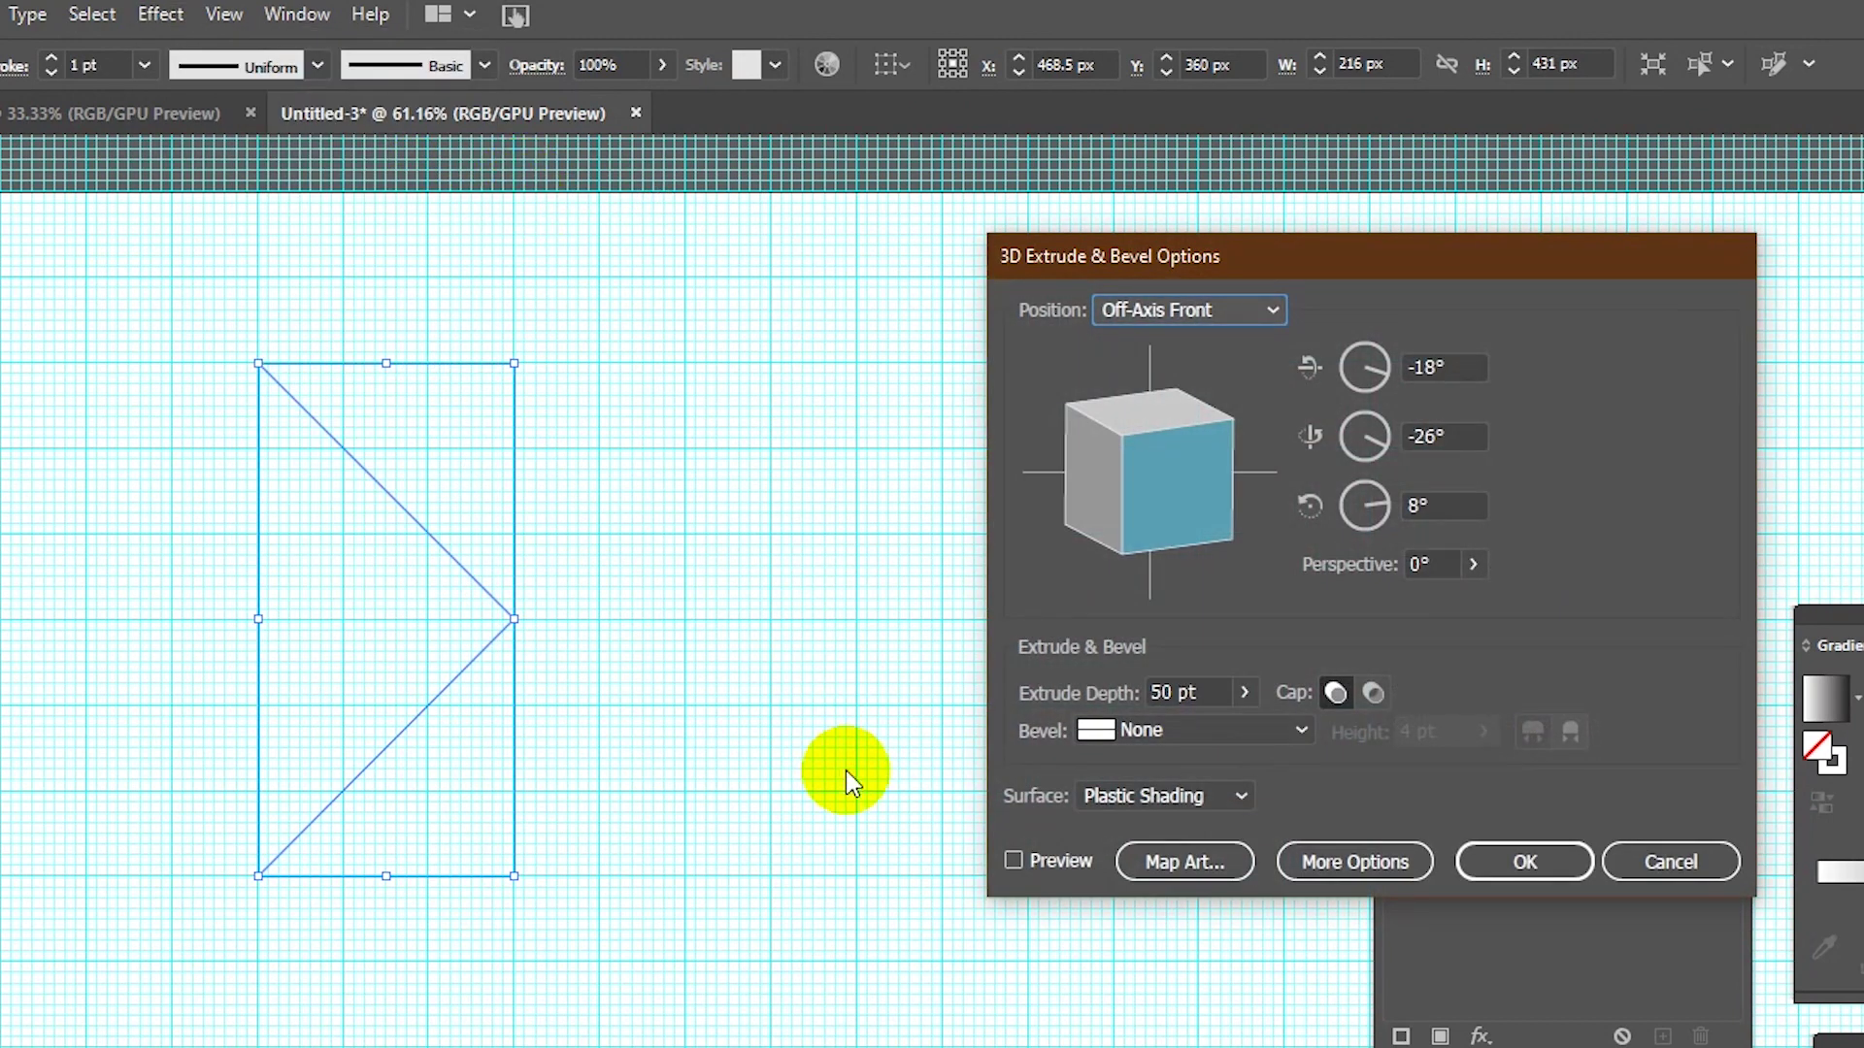
pyautogui.click(1012, 860)
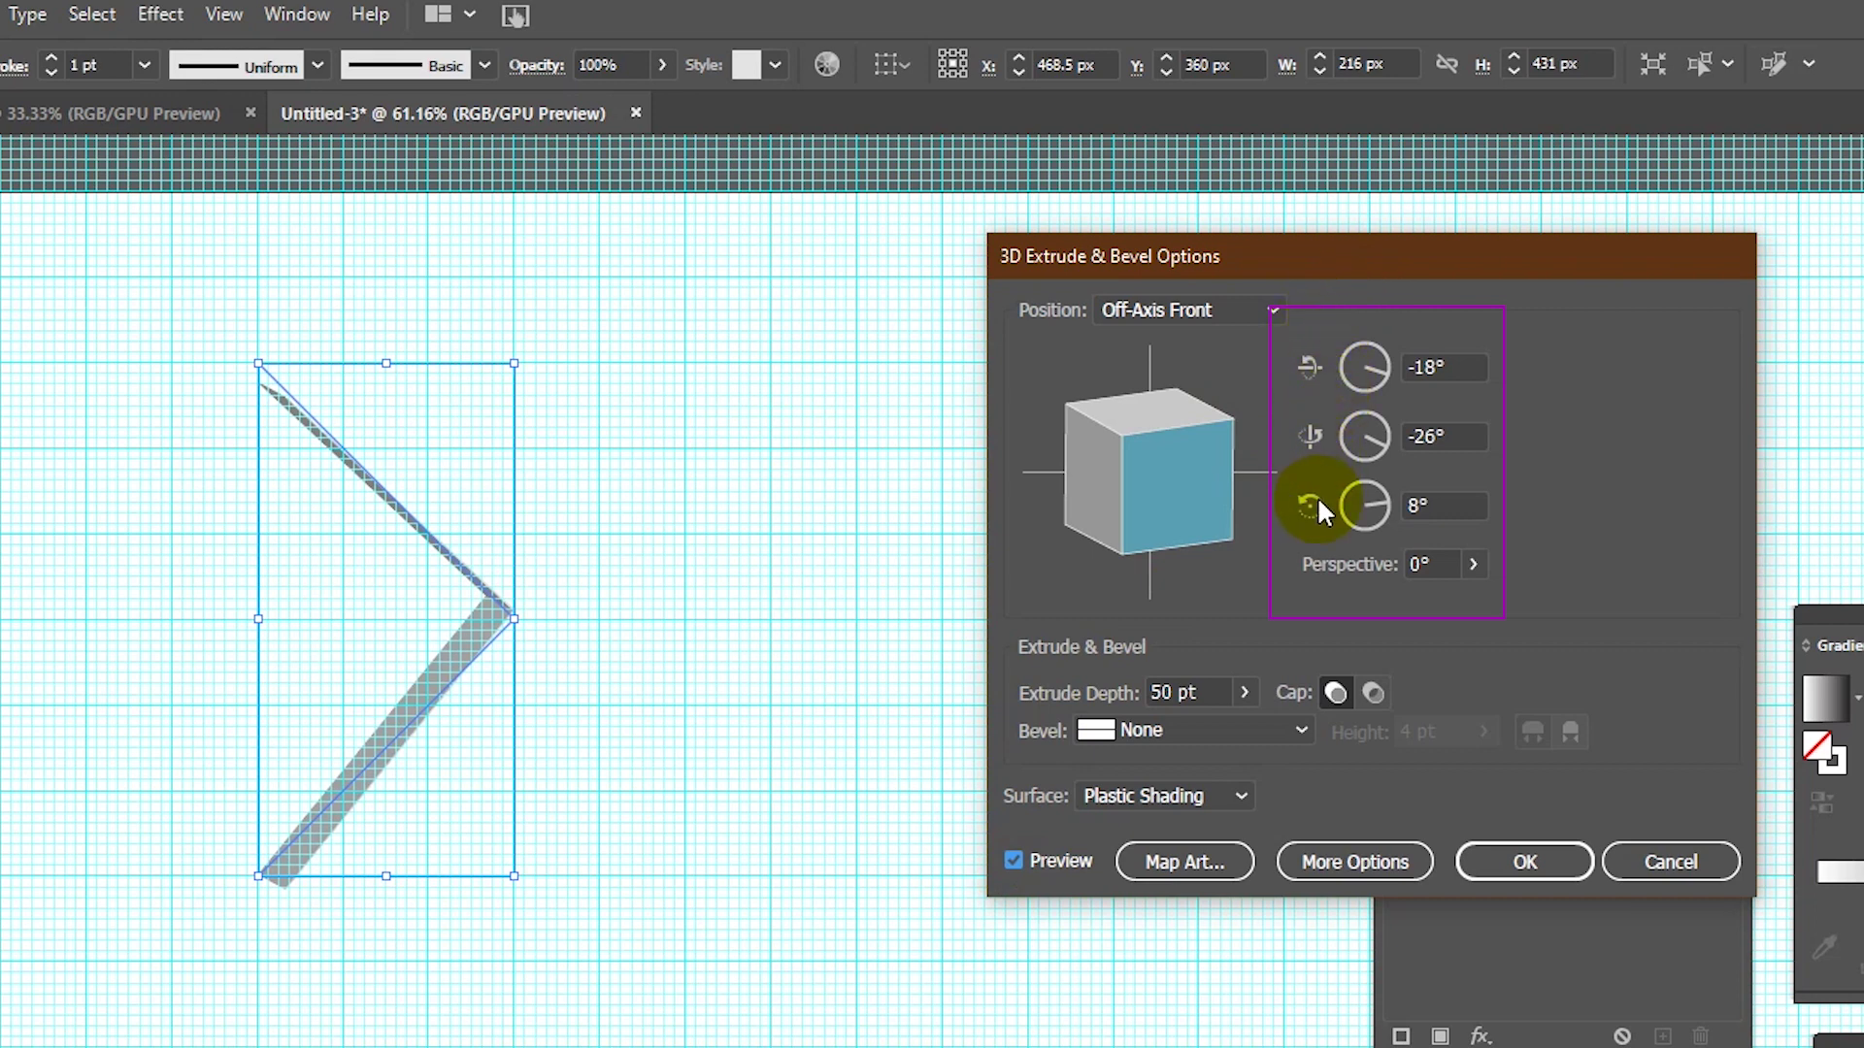
pyautogui.click(1409, 367)
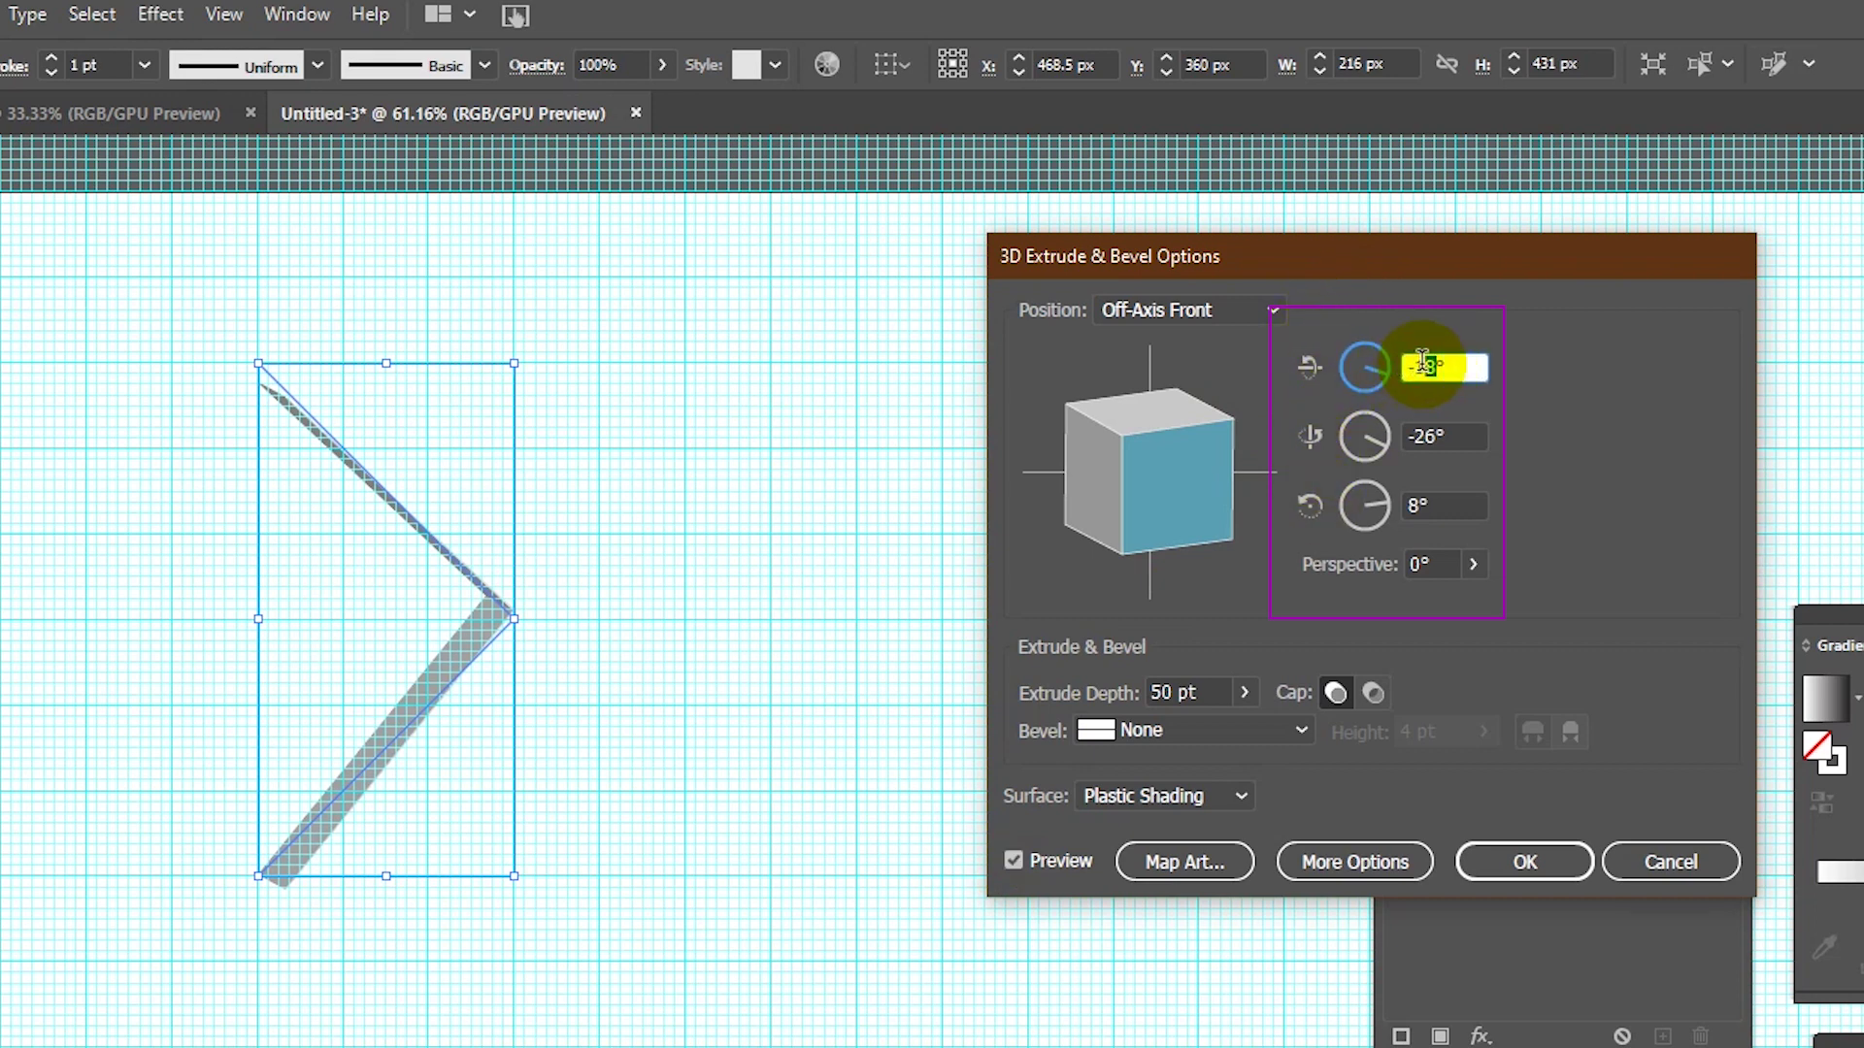
pyautogui.write('-170')
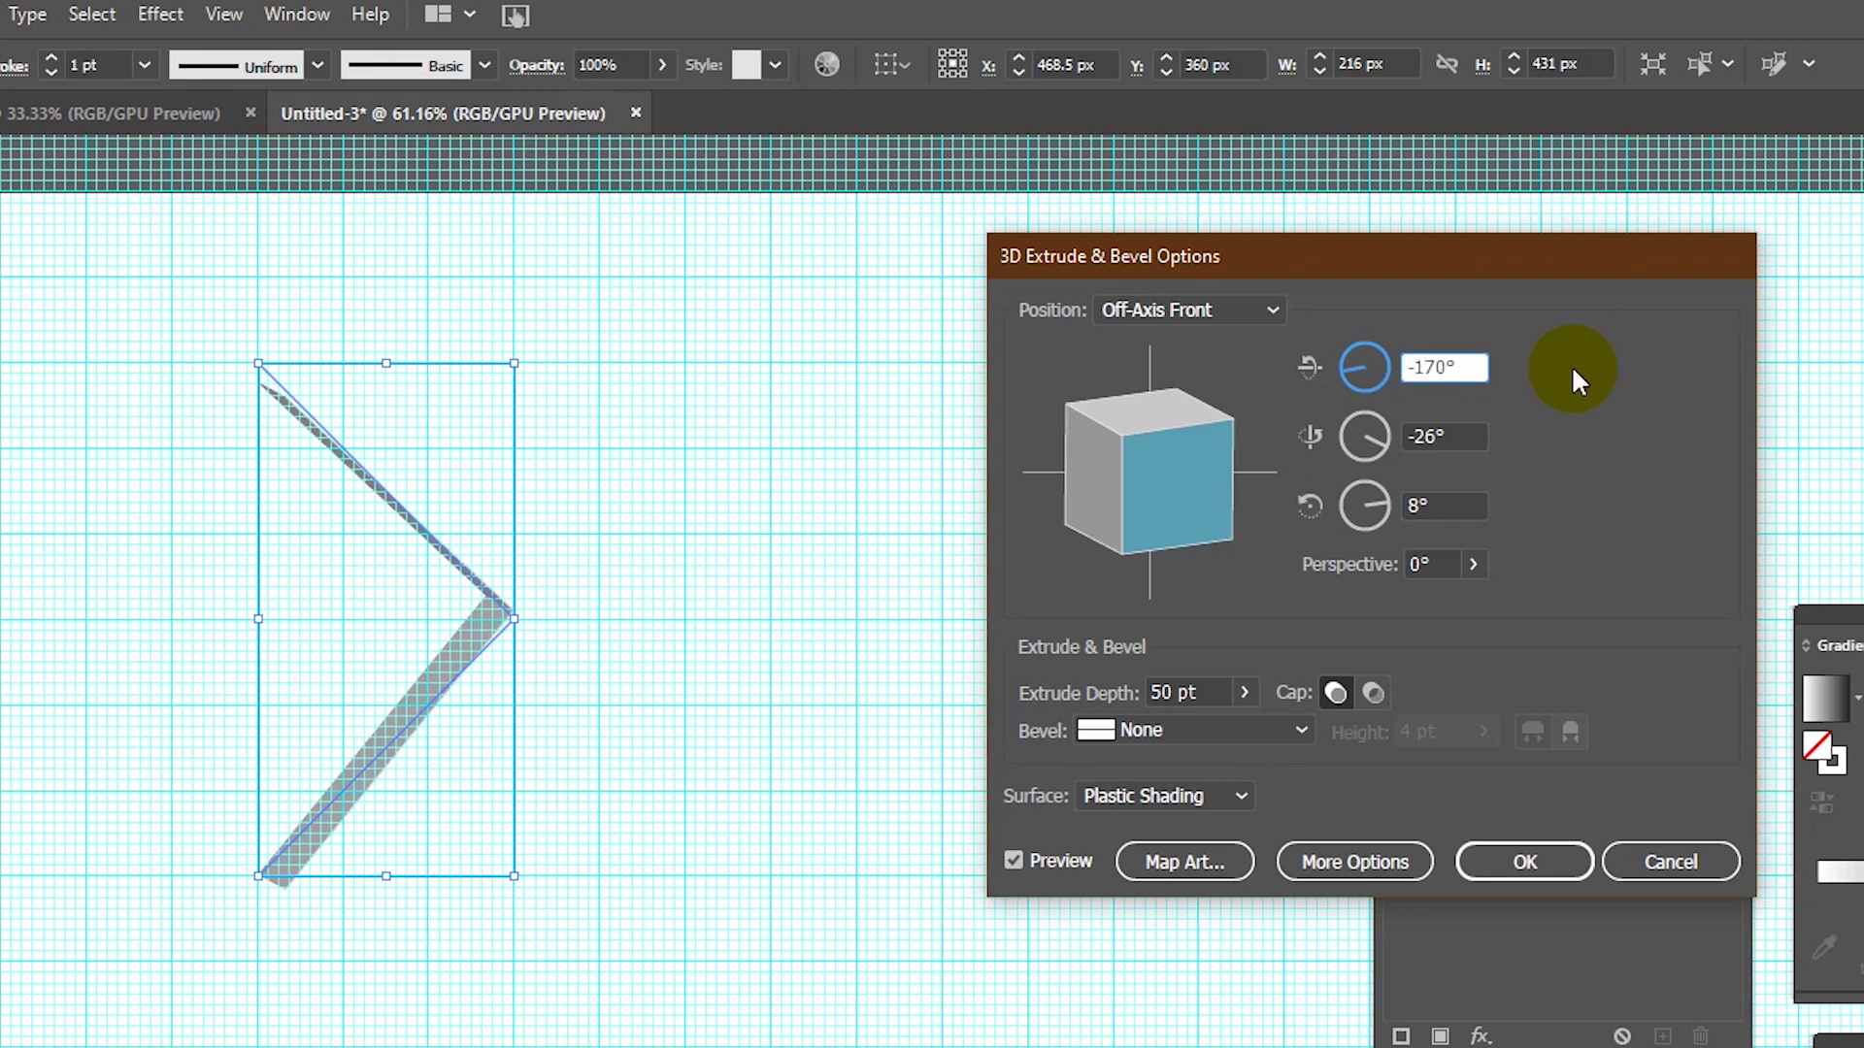
pyautogui.click(1435, 434)
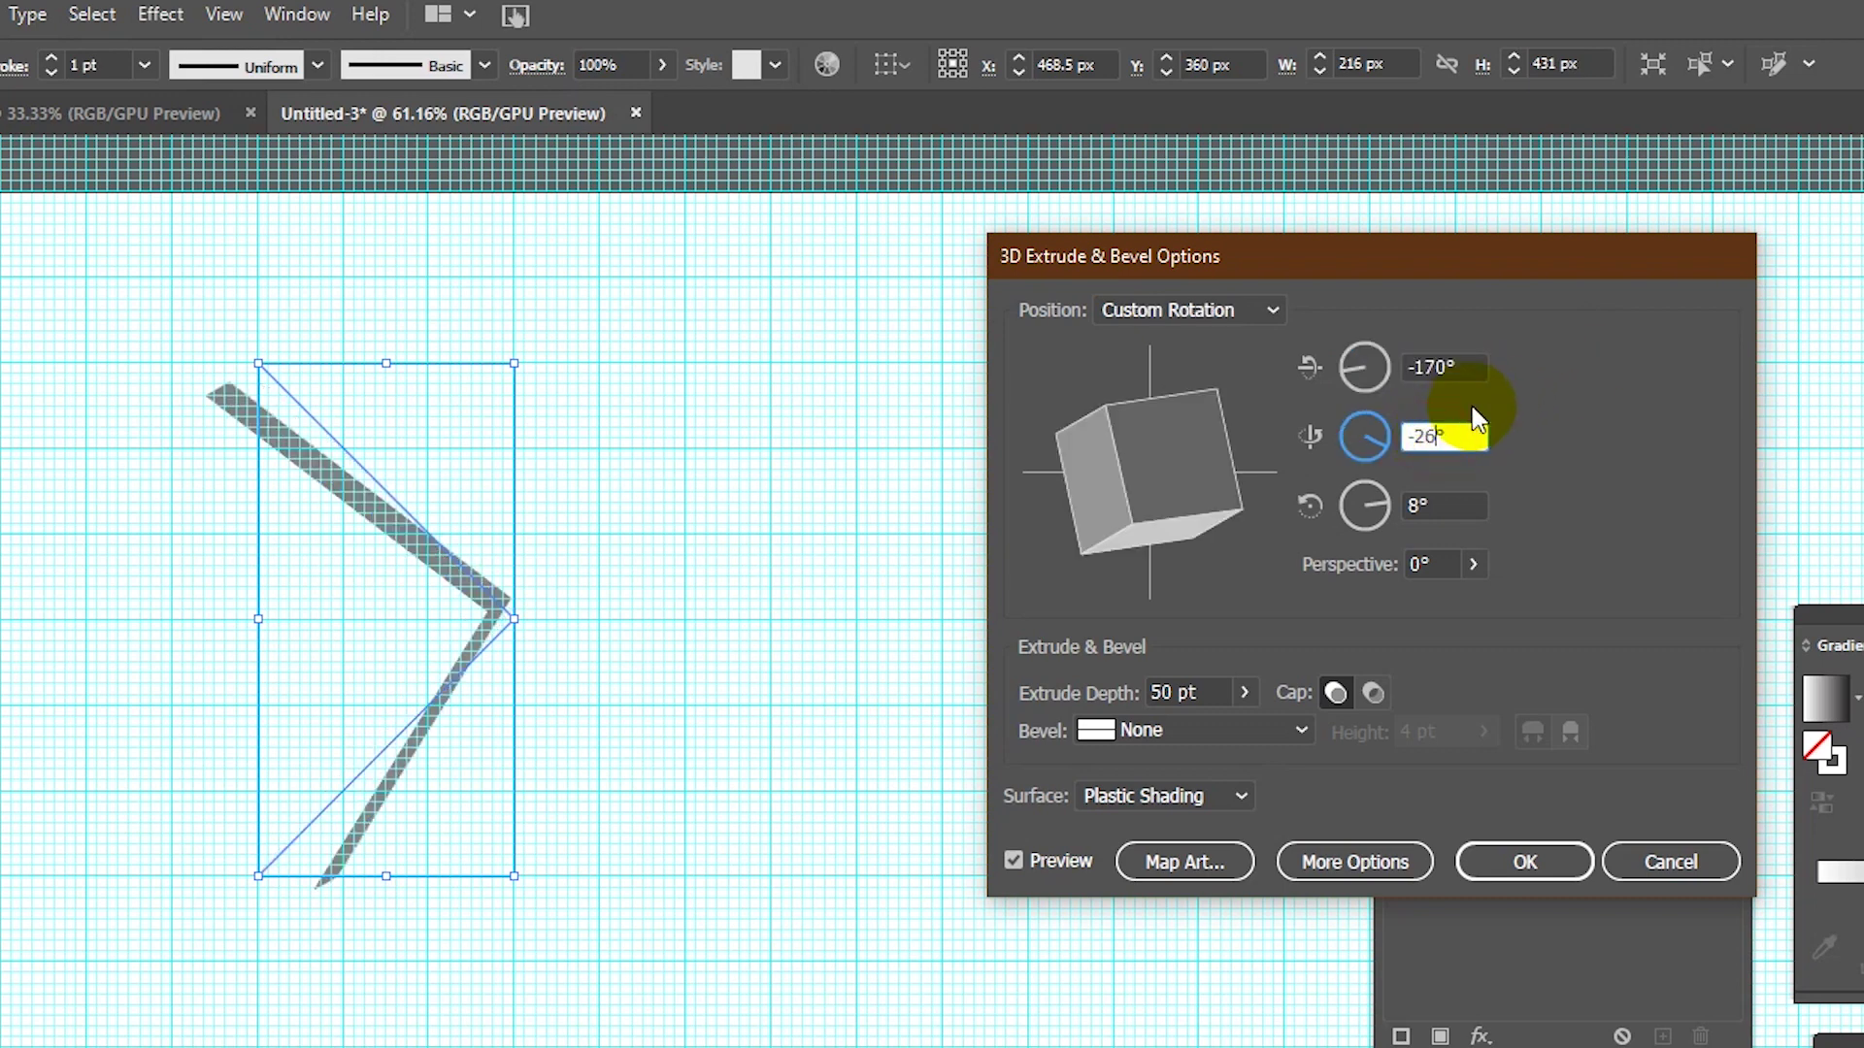
pyautogui.write('-45')
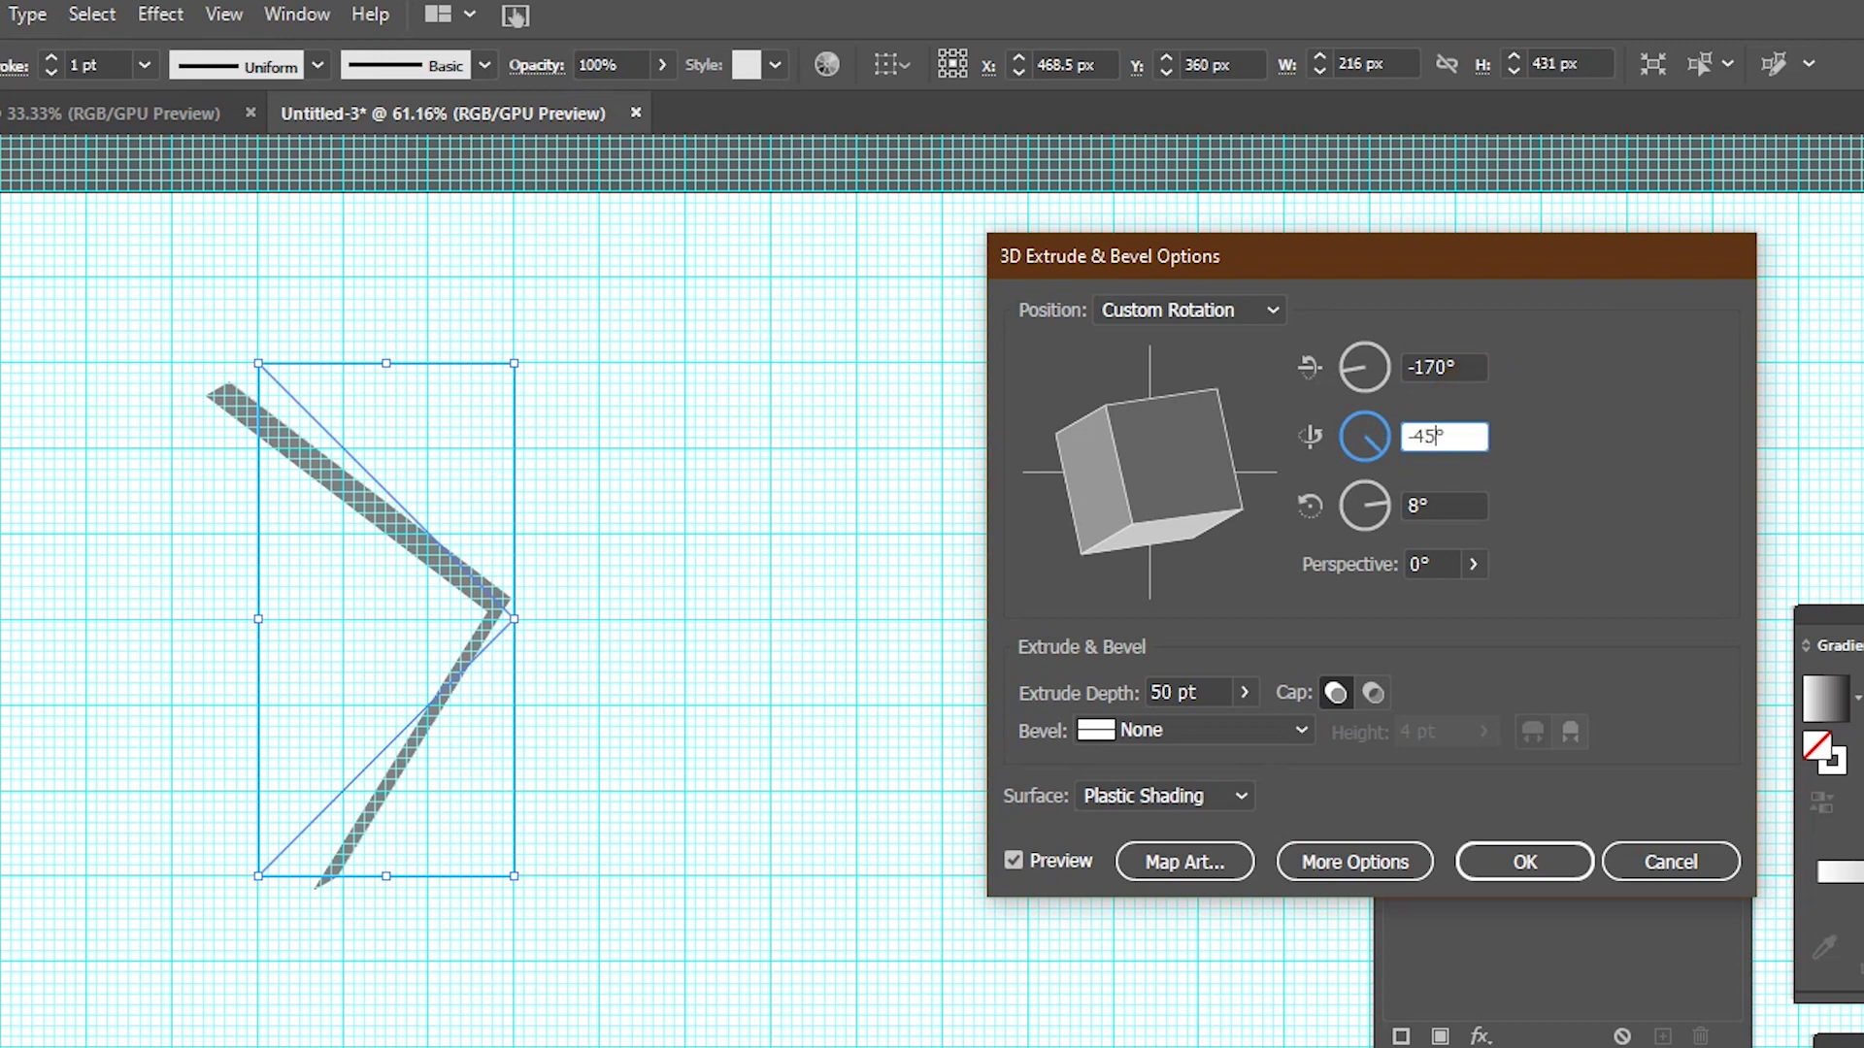
pyautogui.click(1417, 504)
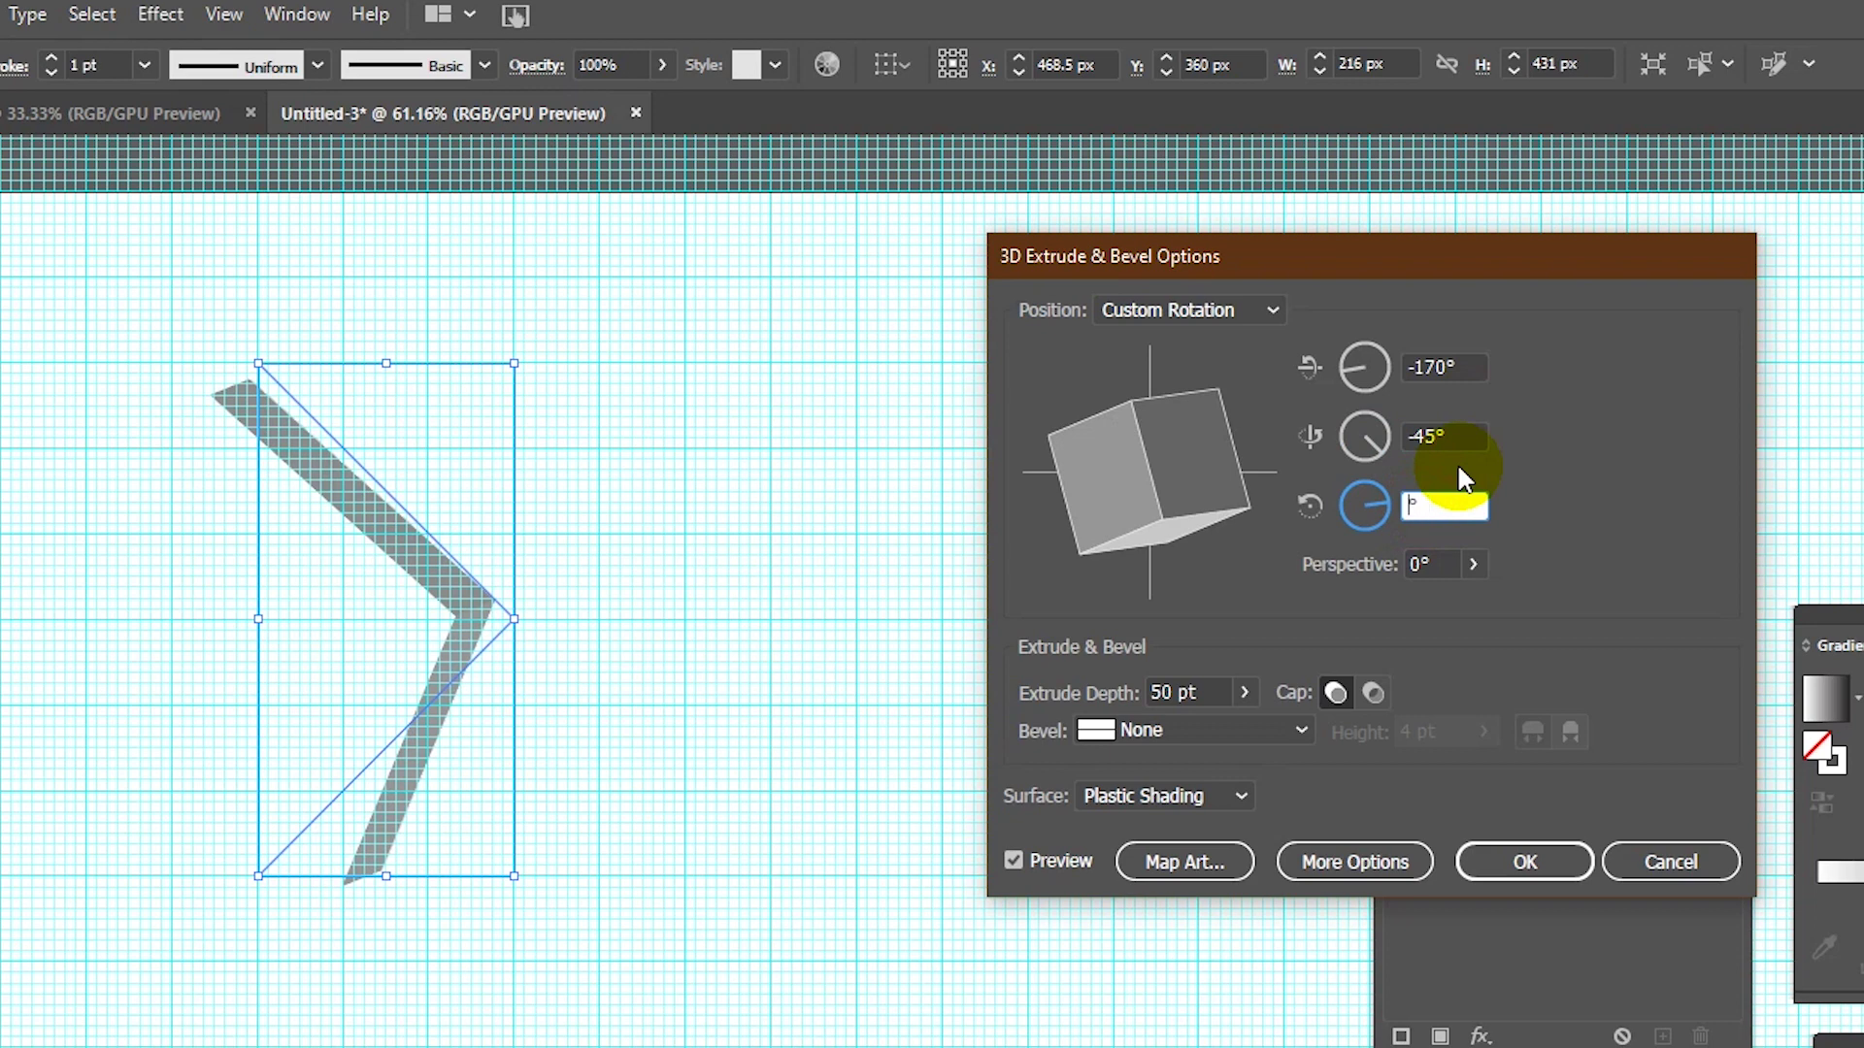
pyautogui.write('170')
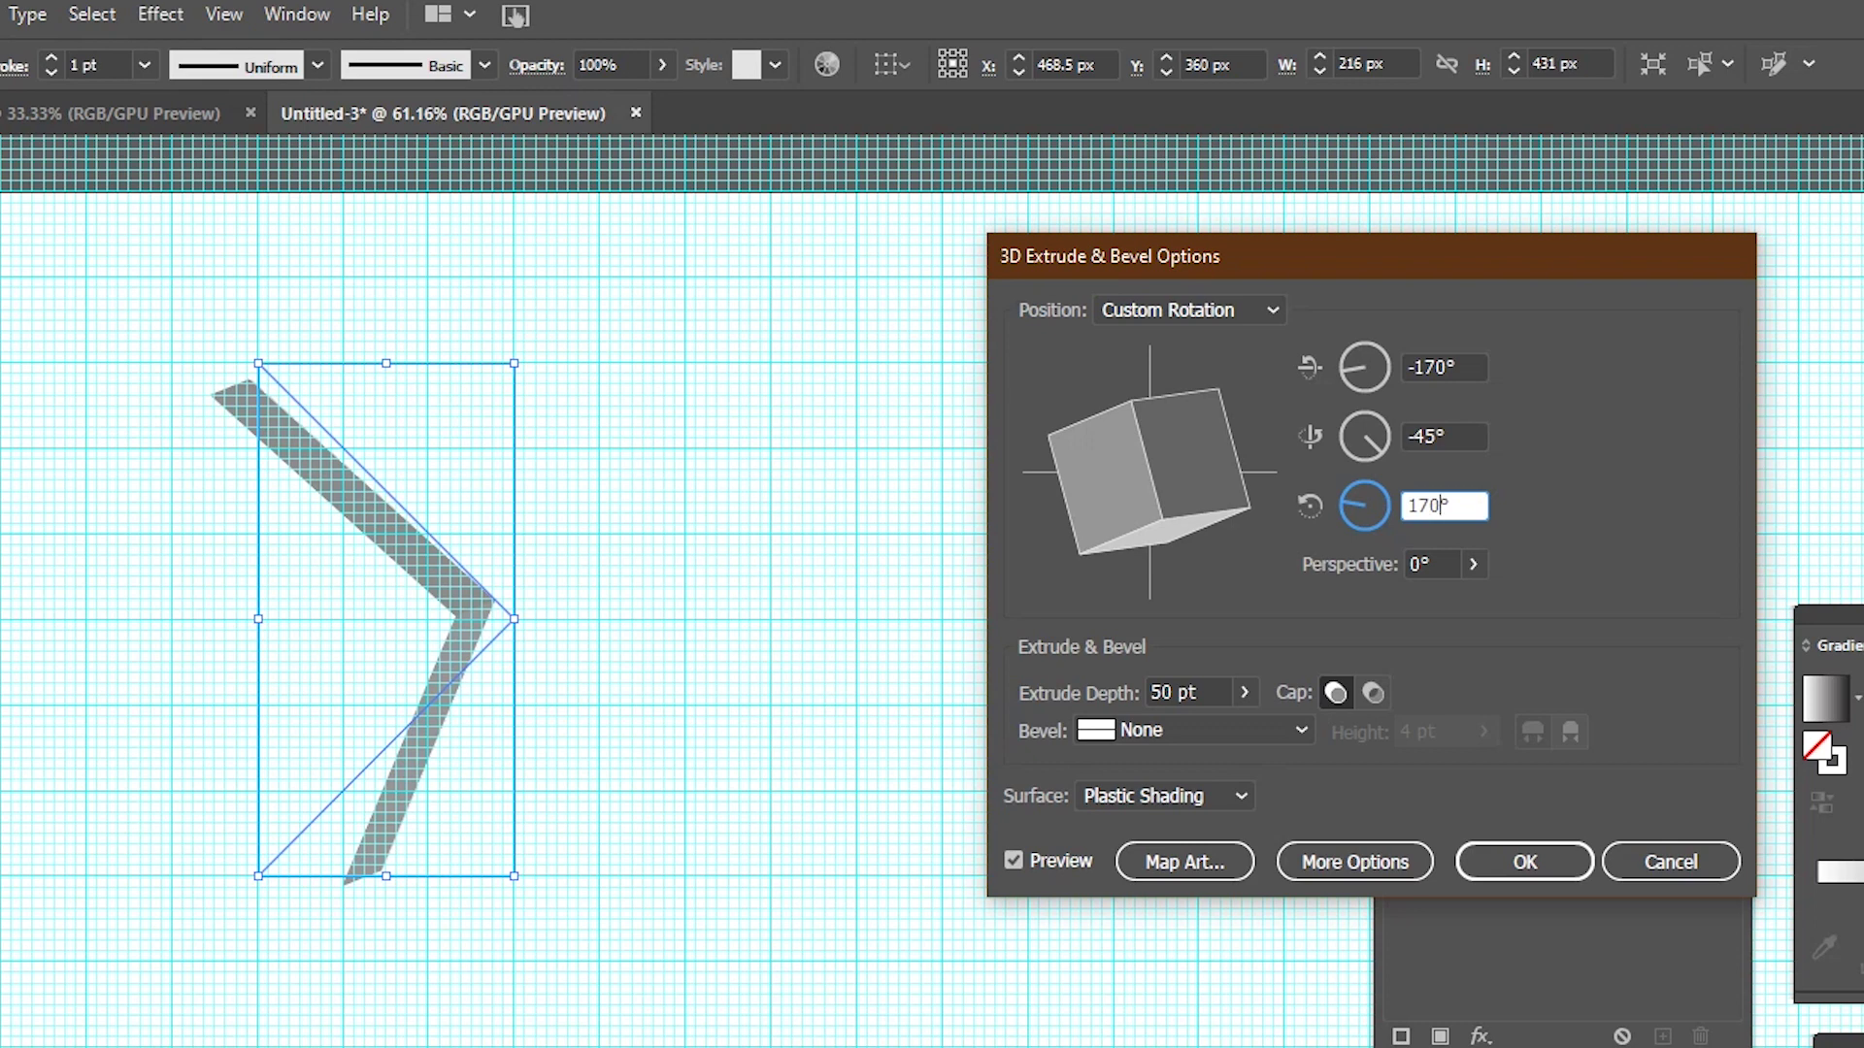
pyautogui.click(1011, 860)
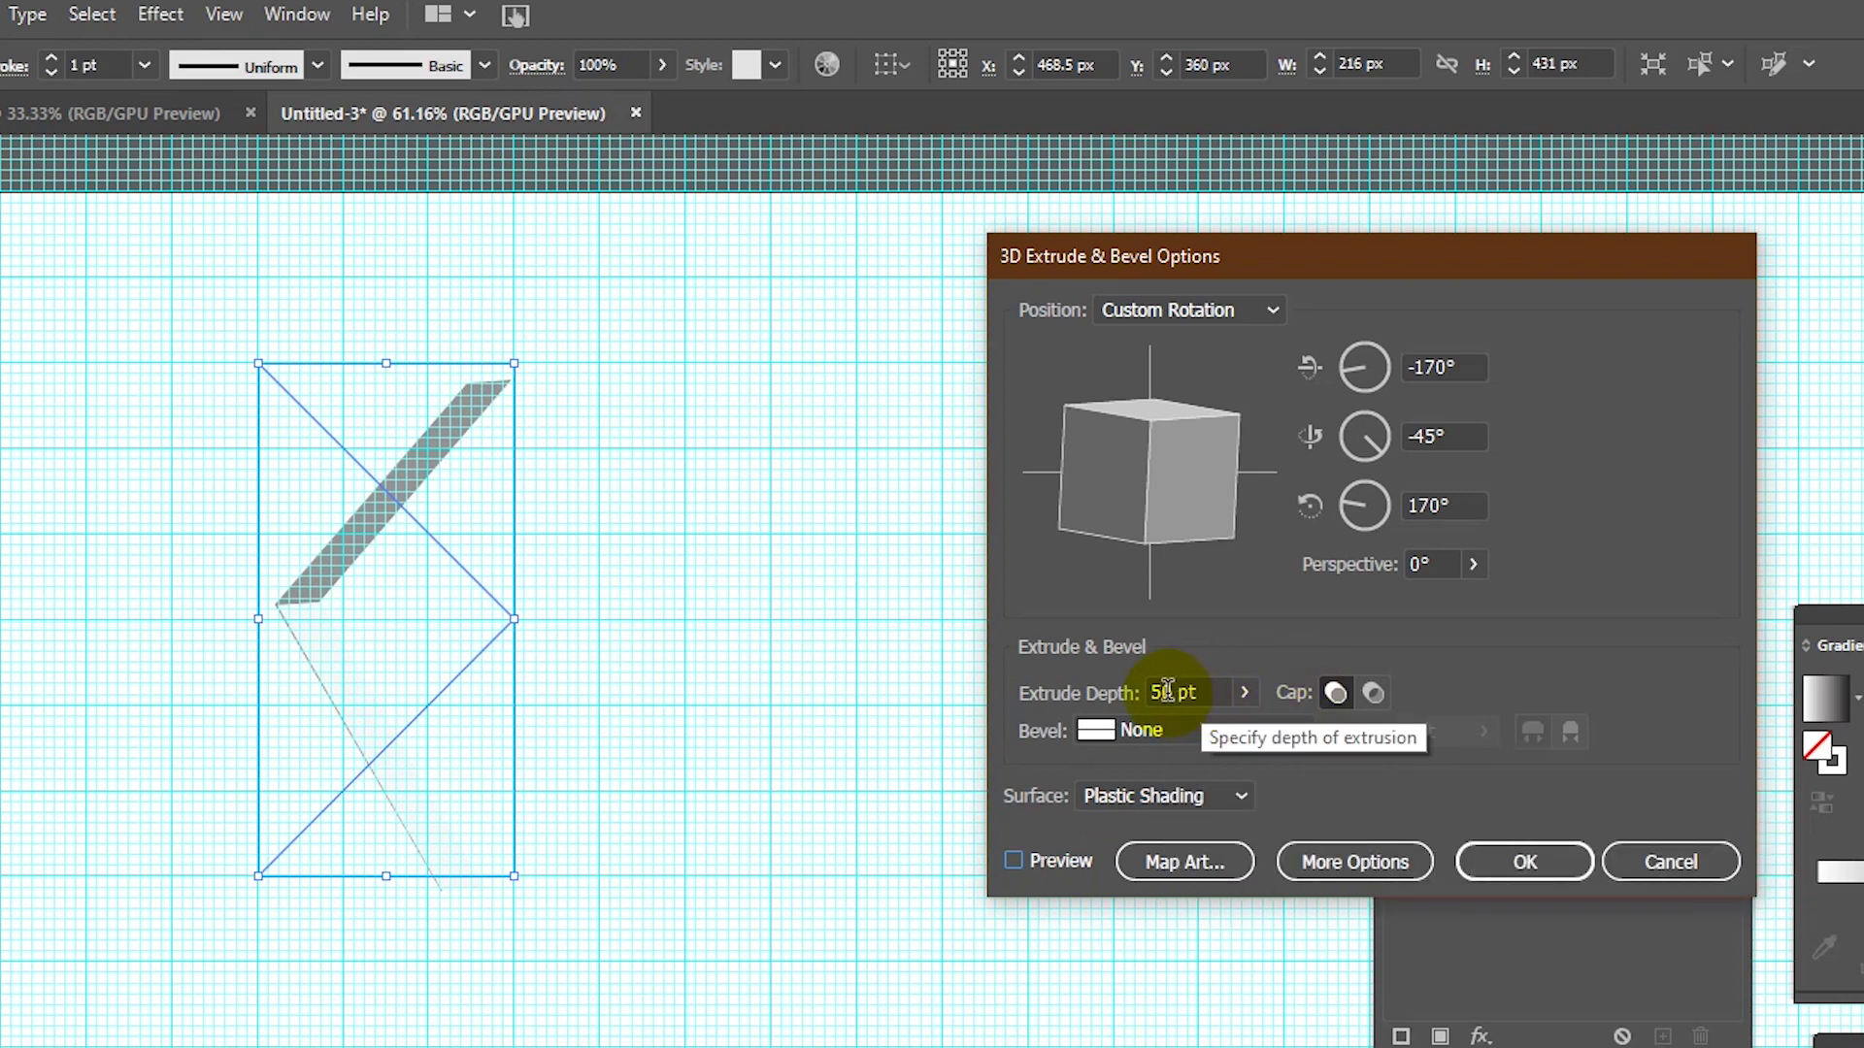
# Step: Set the extrusion depth to about 200 pt and apply the 3D effect
pyautogui.click(1167, 693)
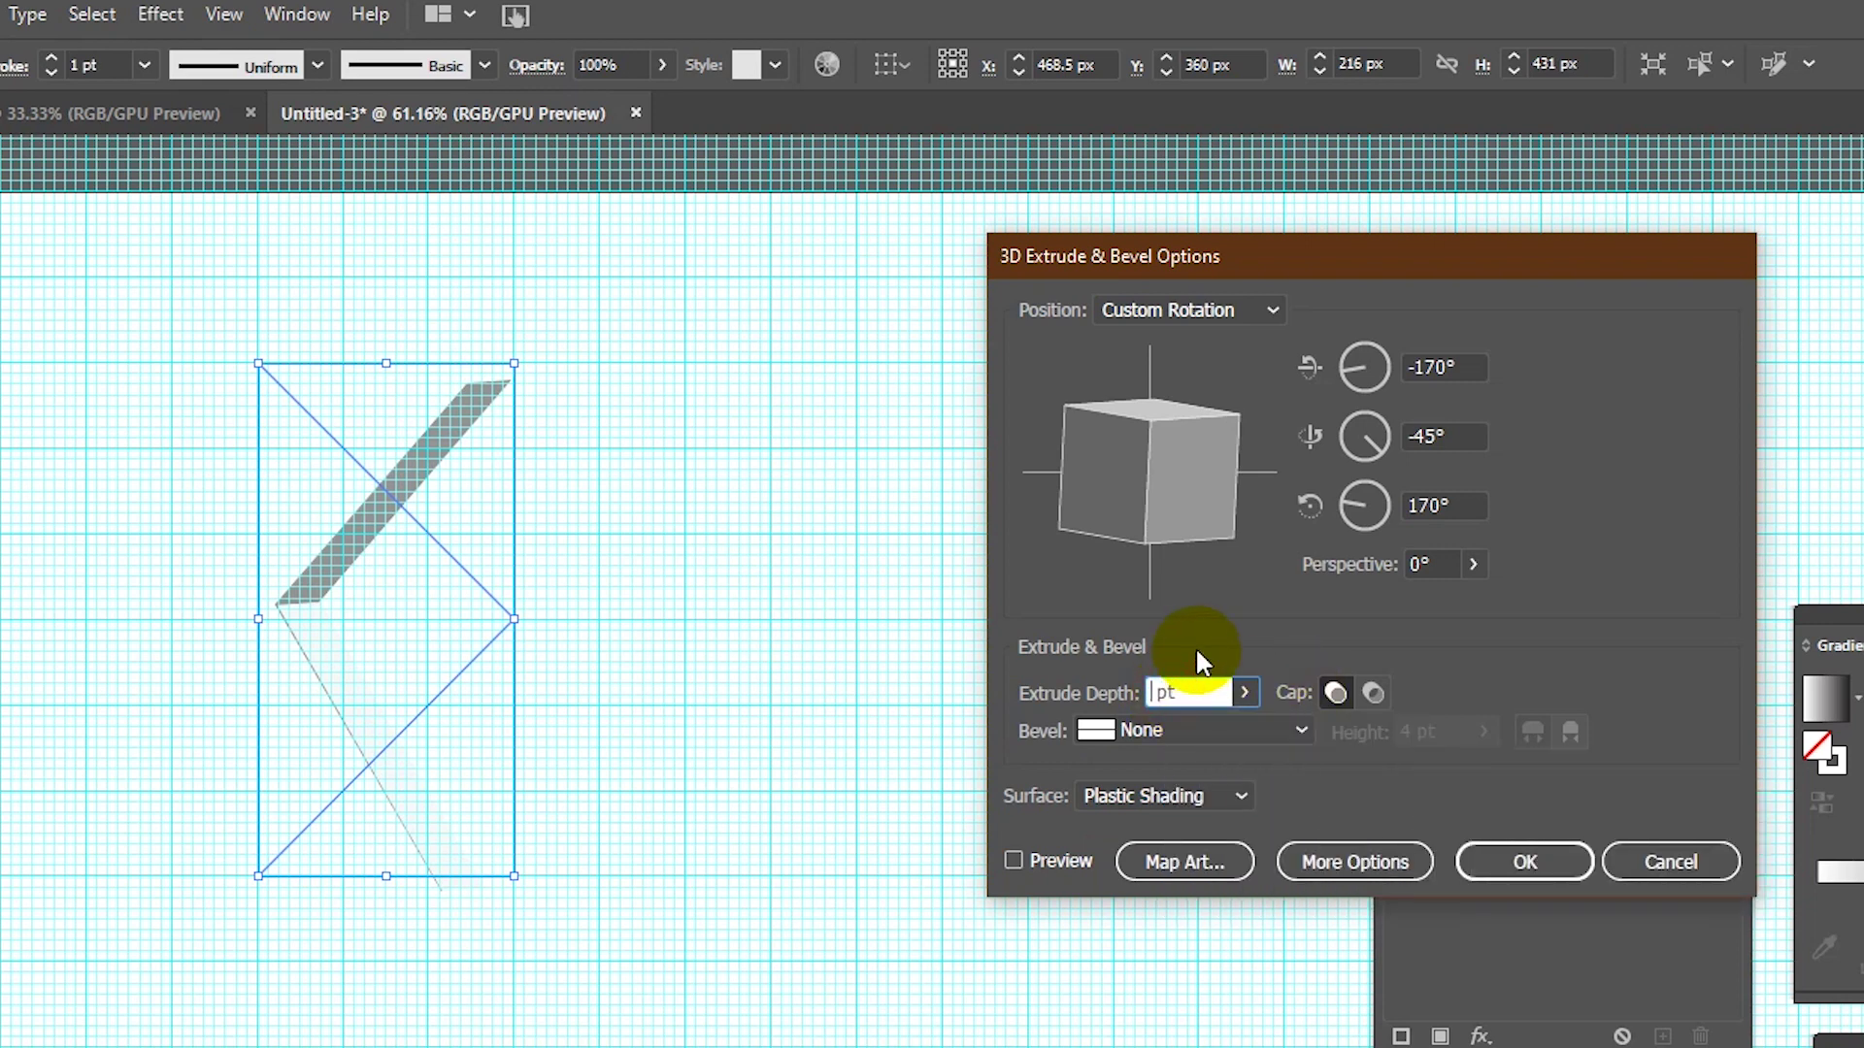
pyautogui.write('210')
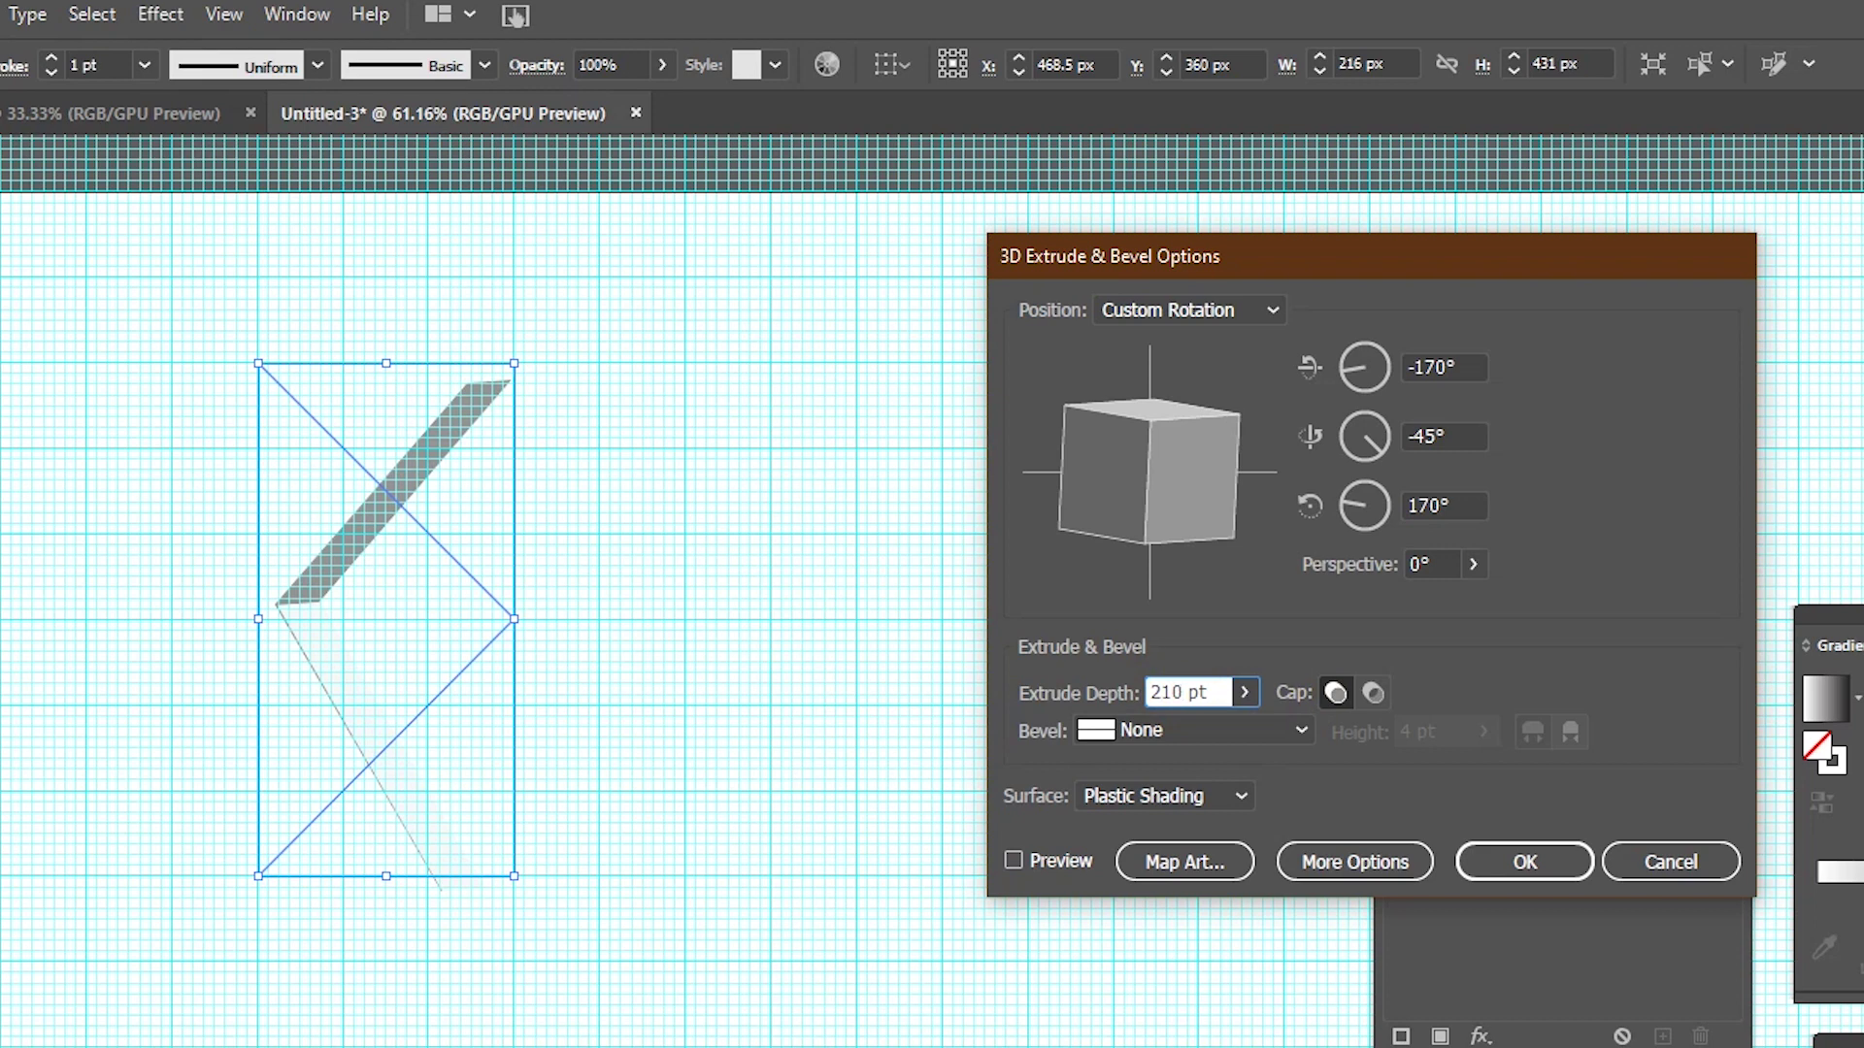
pyautogui.click(1013, 860)
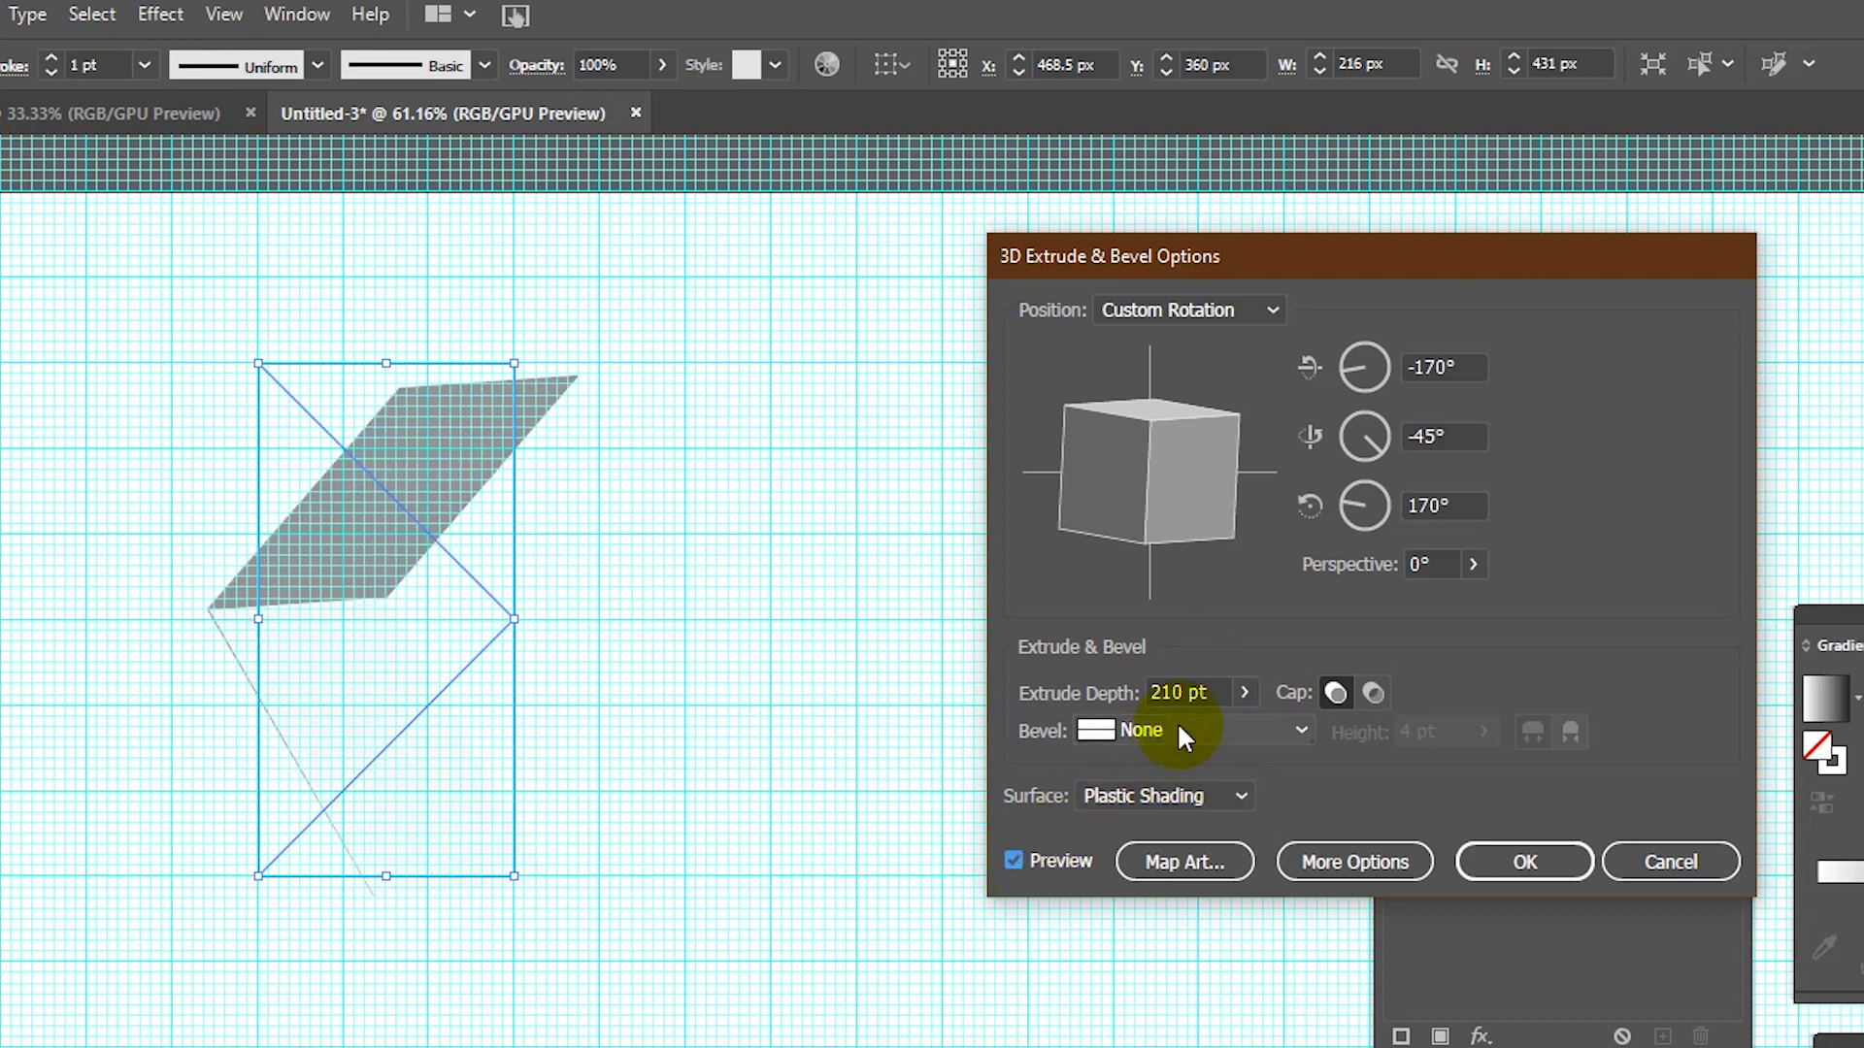
pyautogui.click(1186, 691)
pyautogui.press('Down')
pyautogui.press('Down')
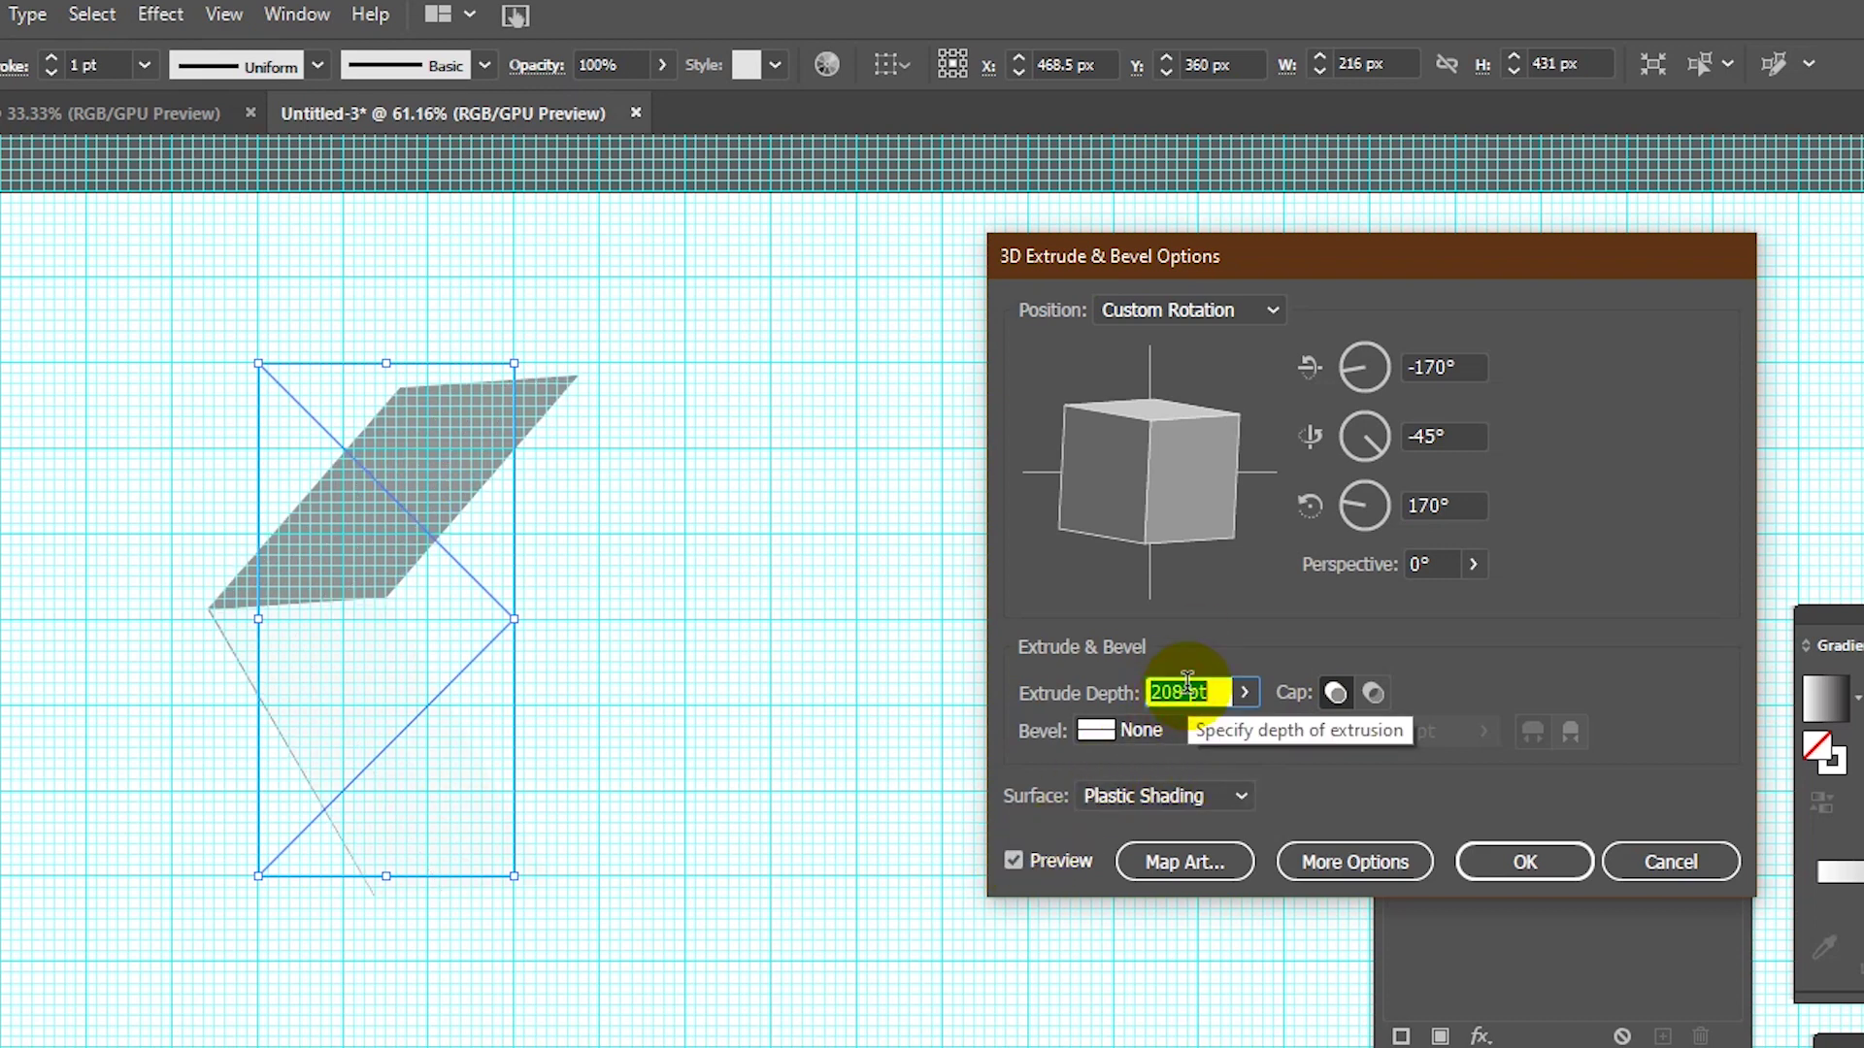
pyautogui.press('Down')
pyautogui.press('Down')
pyautogui.press('Down')
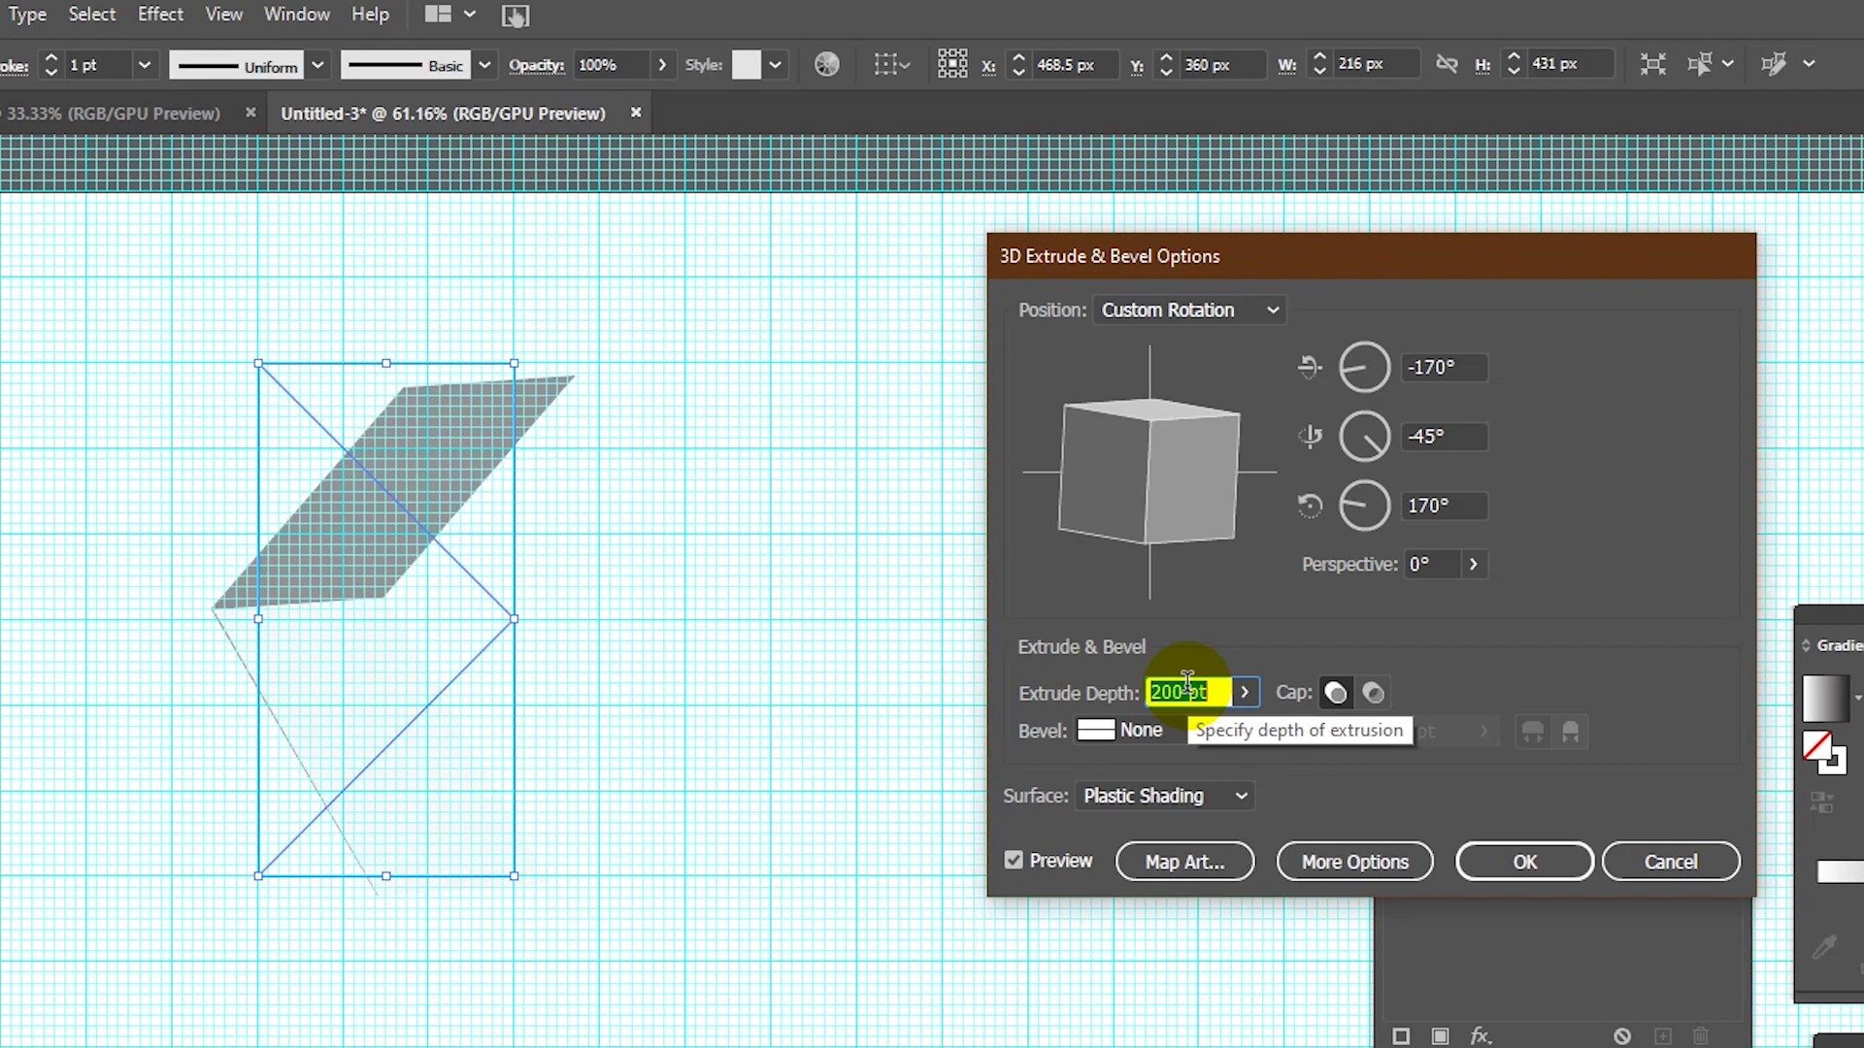
pyautogui.click(1525, 861)
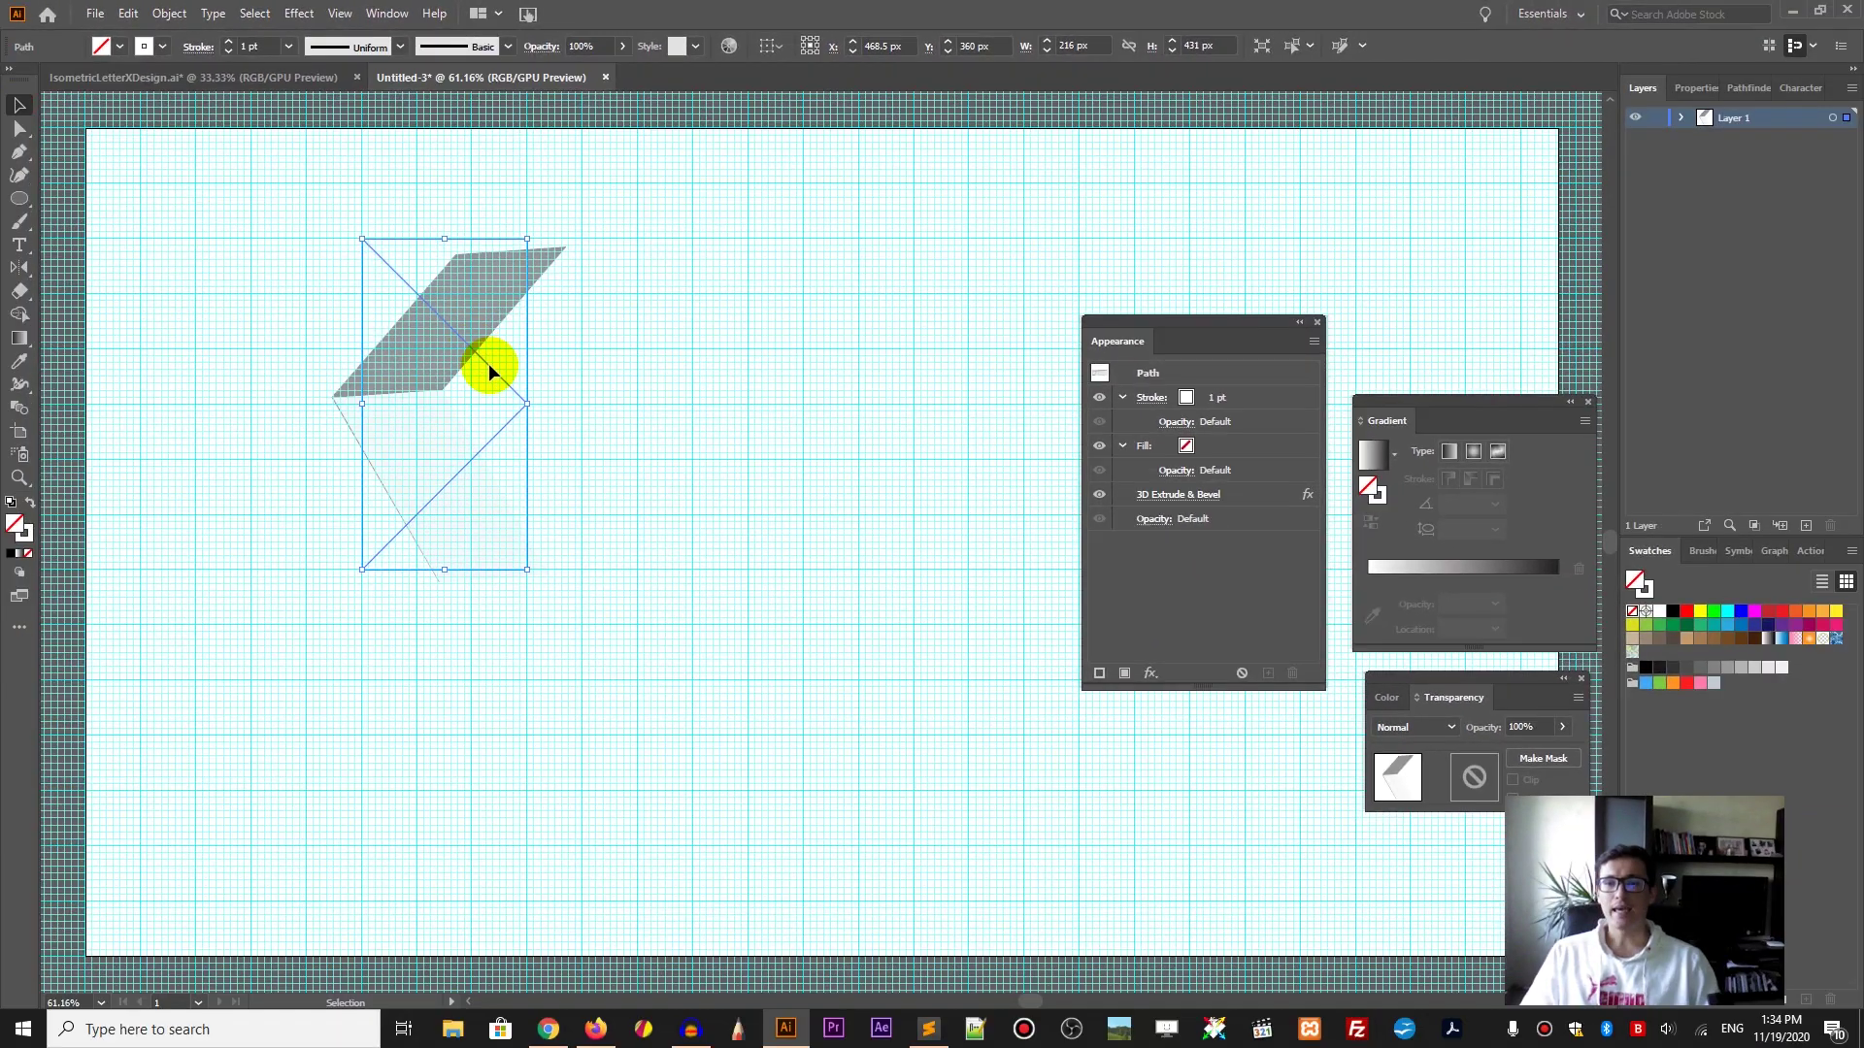
# Step: Place a duplicate of the extruded chevron to the left of the original
pyautogui.moveTo(666, 388); pyautogui.dragTo(392, 355)
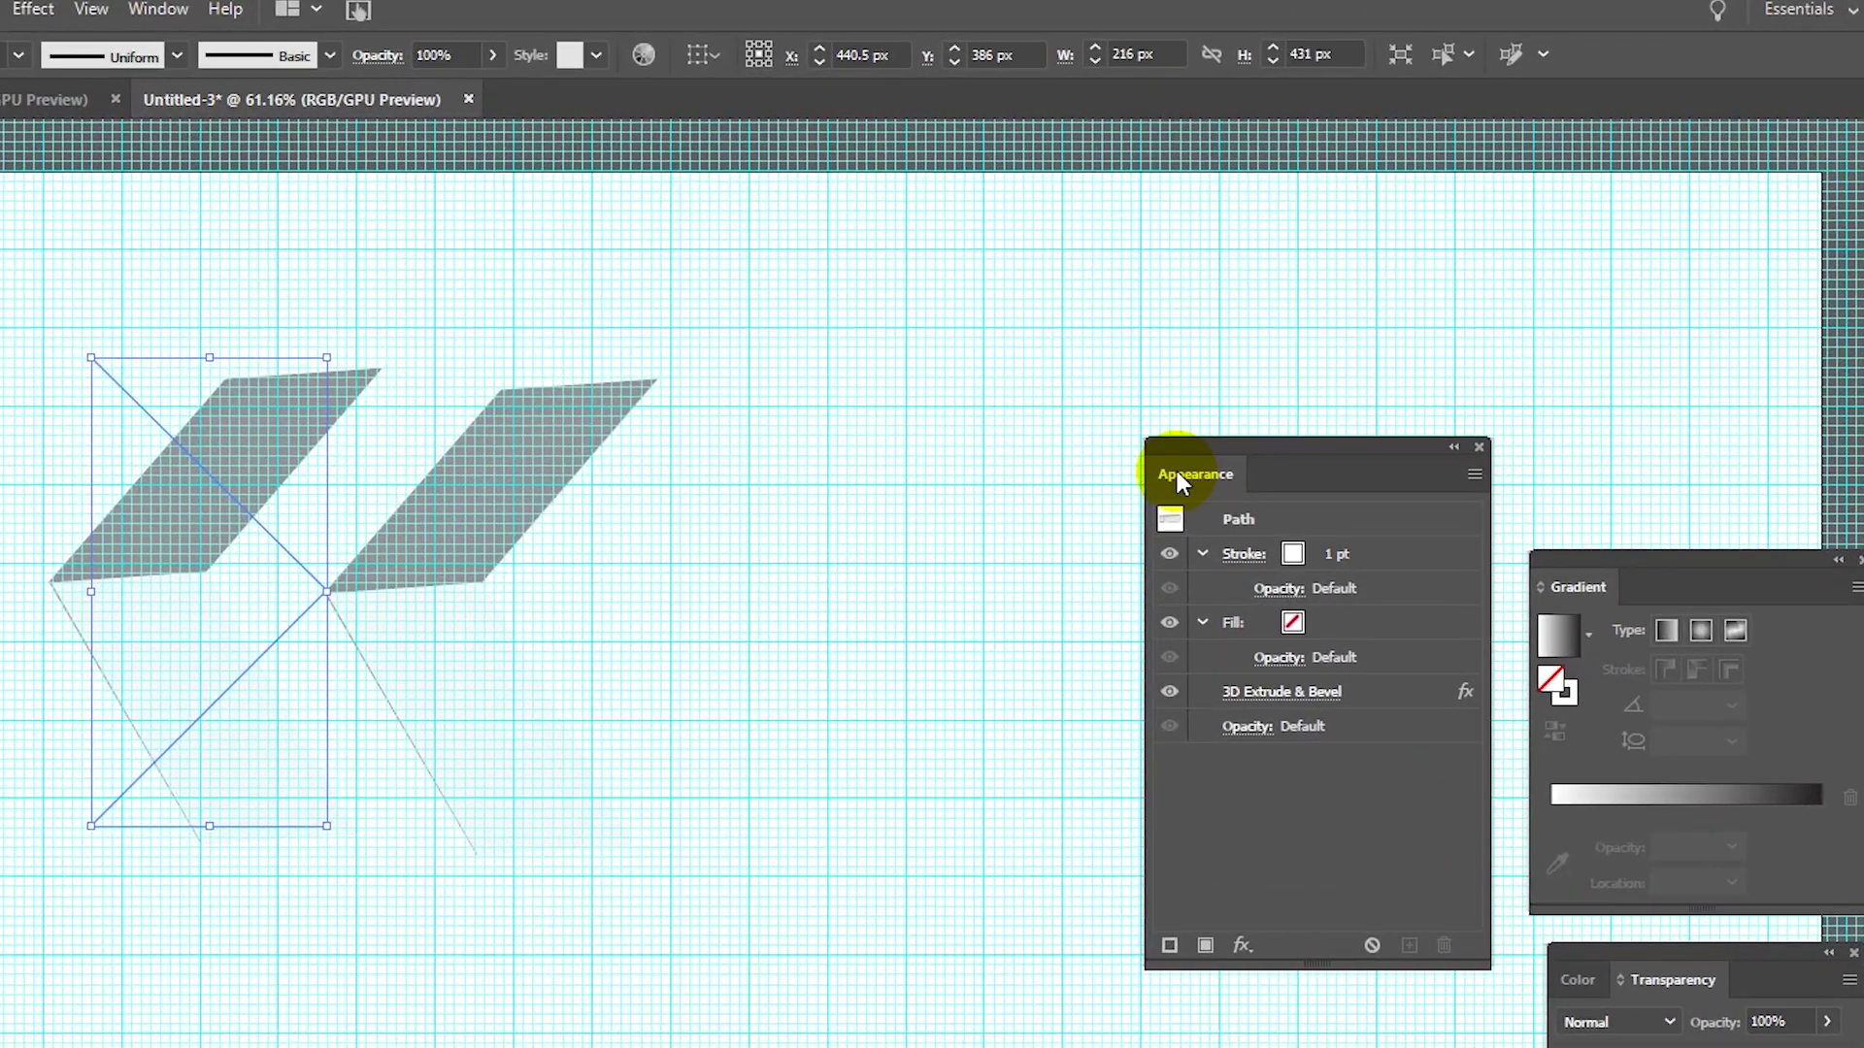
# Step: Reopen the left copy's 3D Extrude & Bevel and set X to -5°, Y to 45°
pyautogui.click(159, 10)
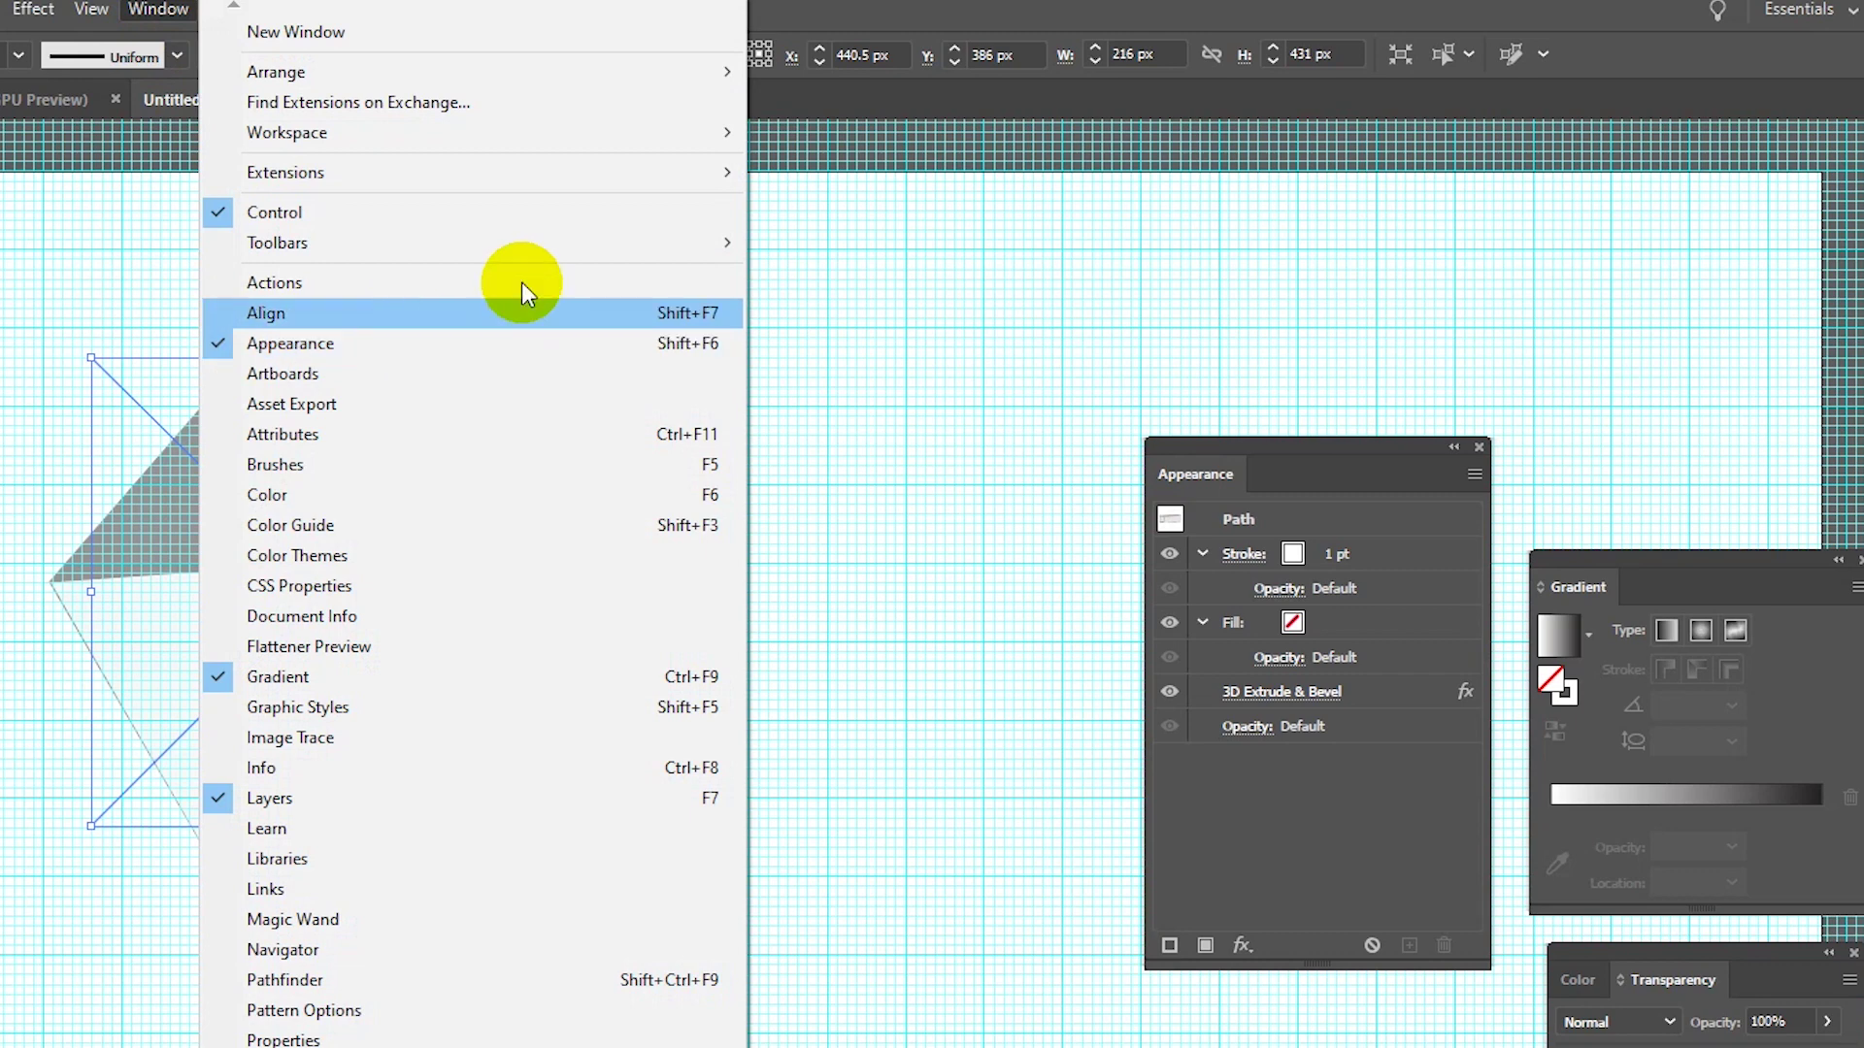
pyautogui.click(1062, 13)
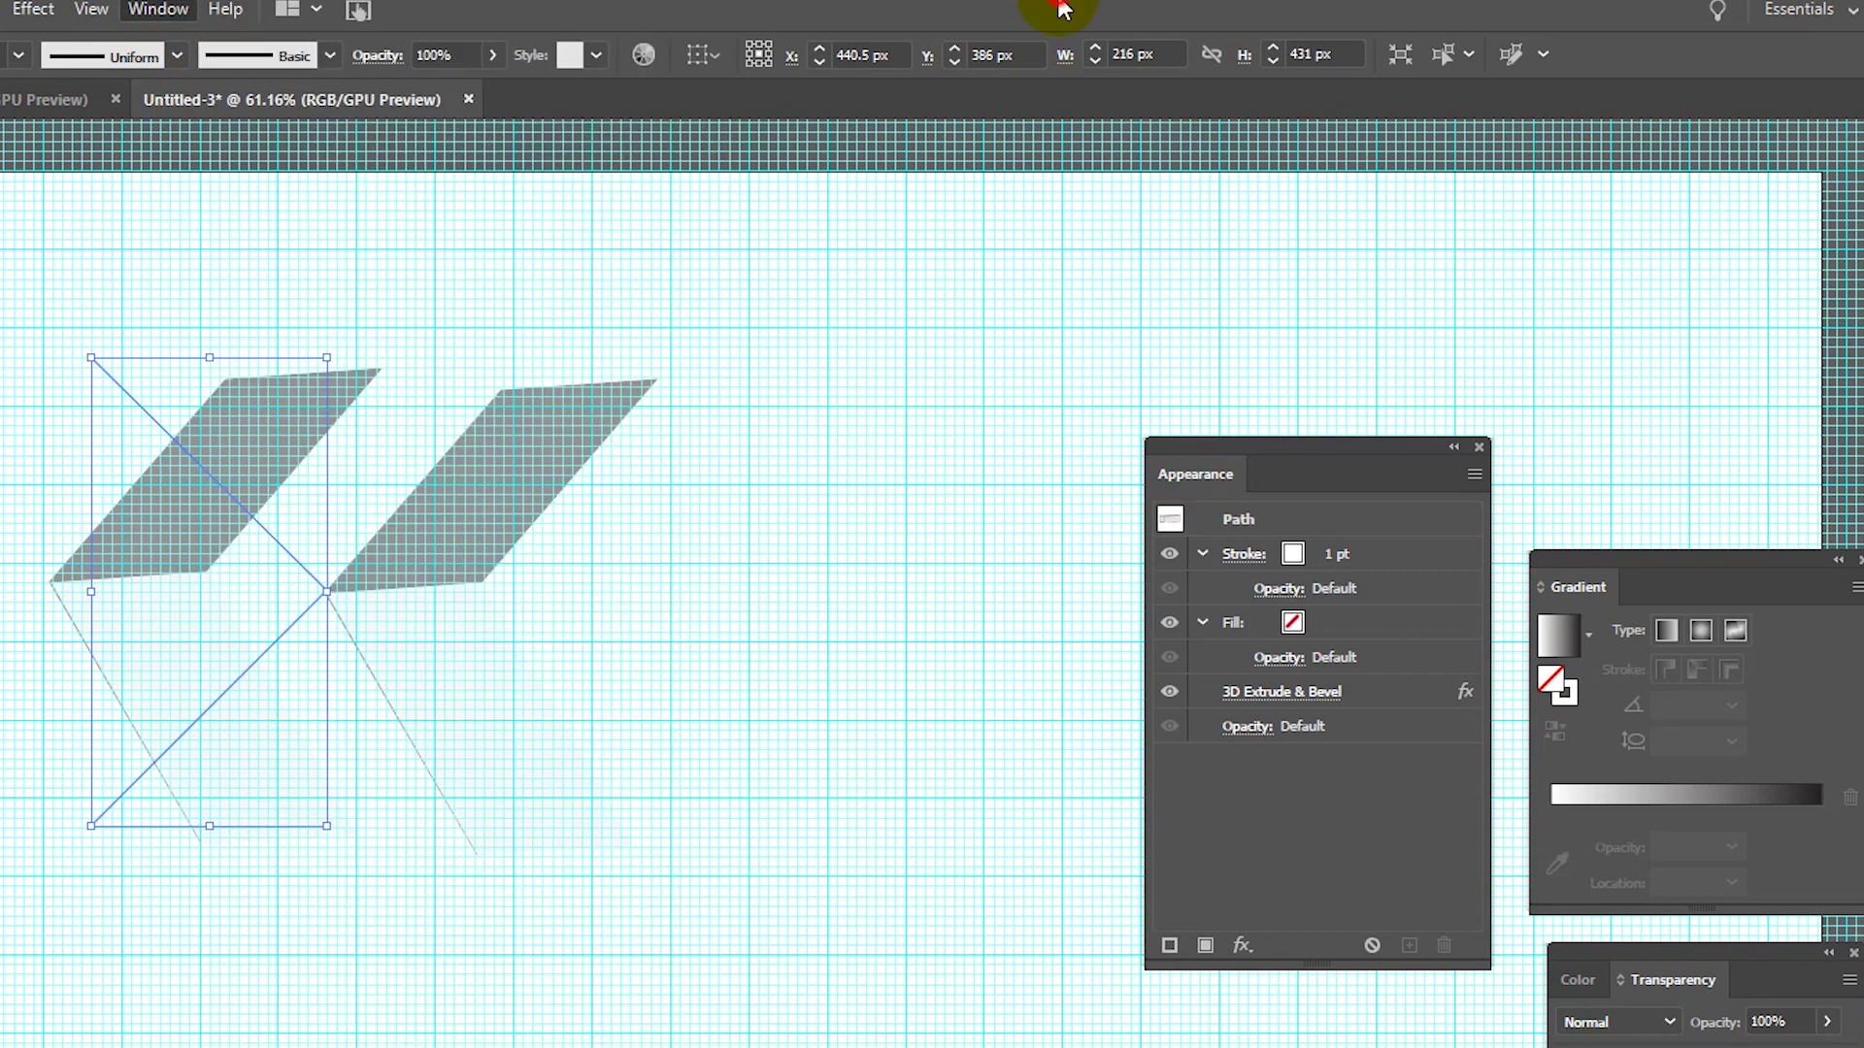
pyautogui.click(1287, 695)
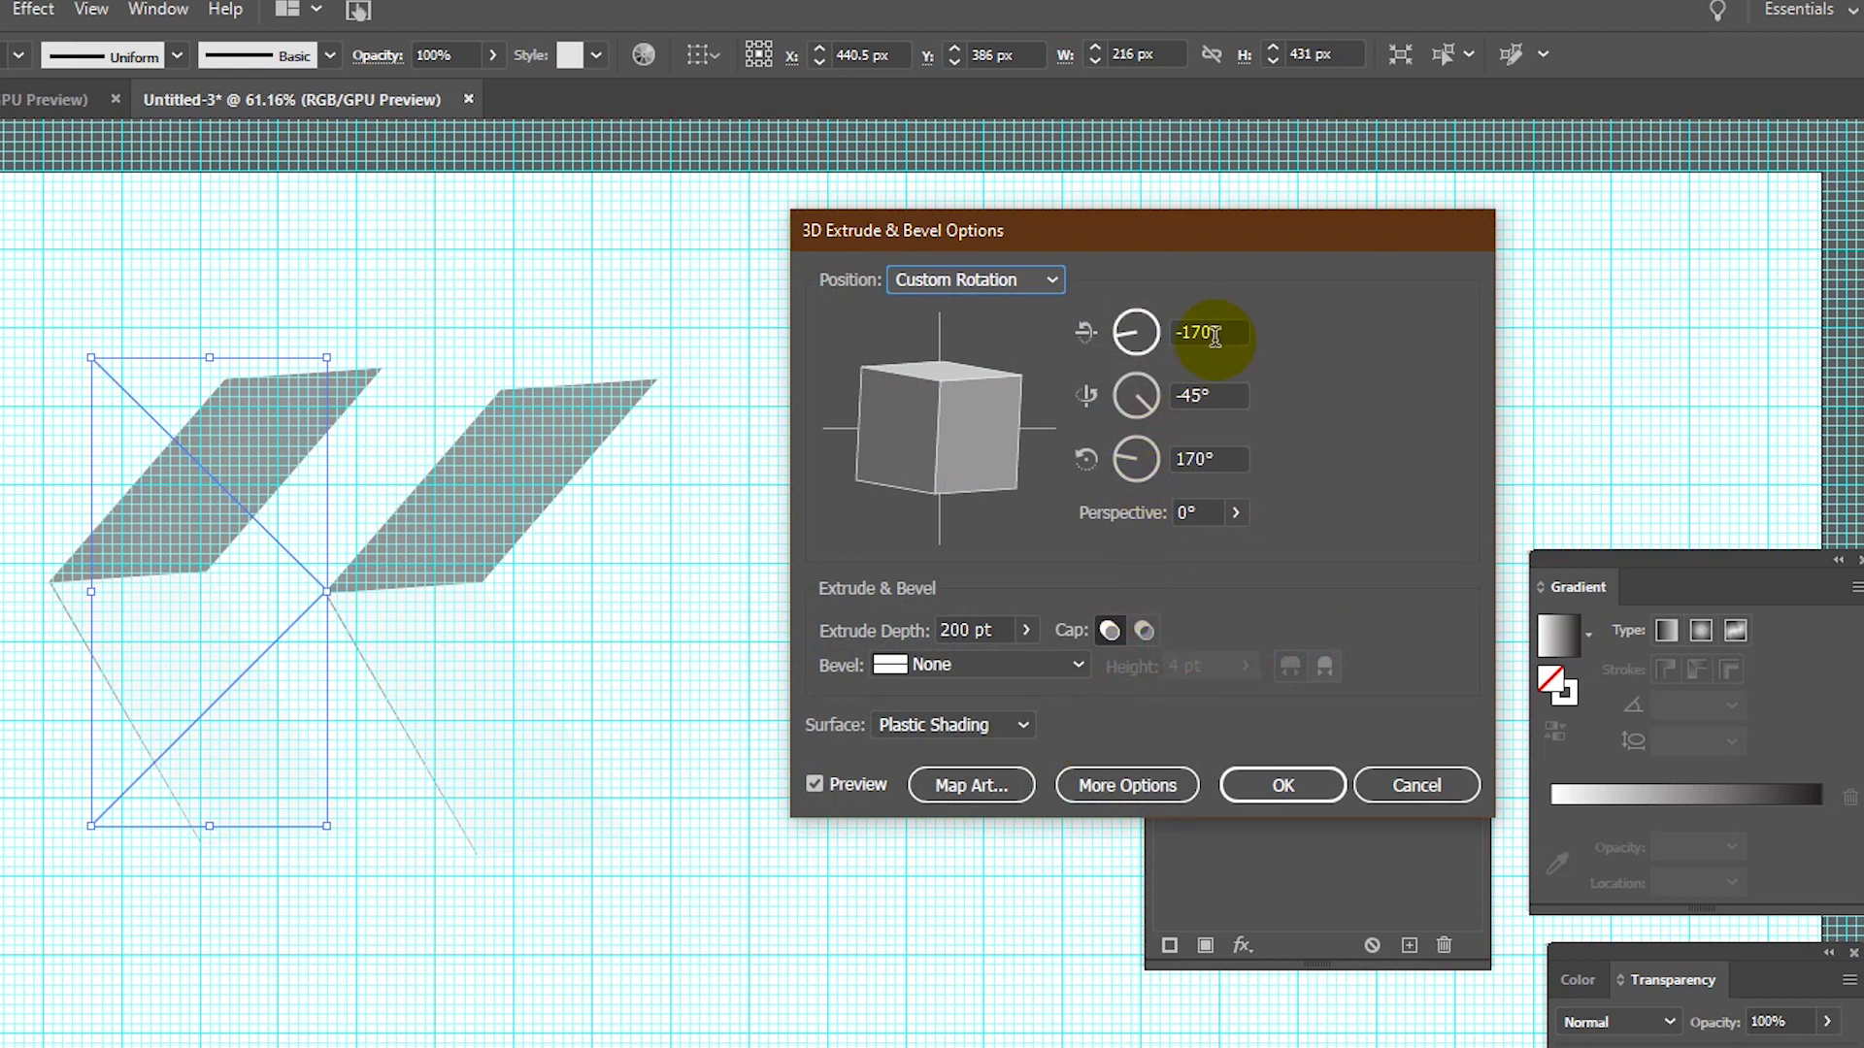
pyautogui.click(1209, 335)
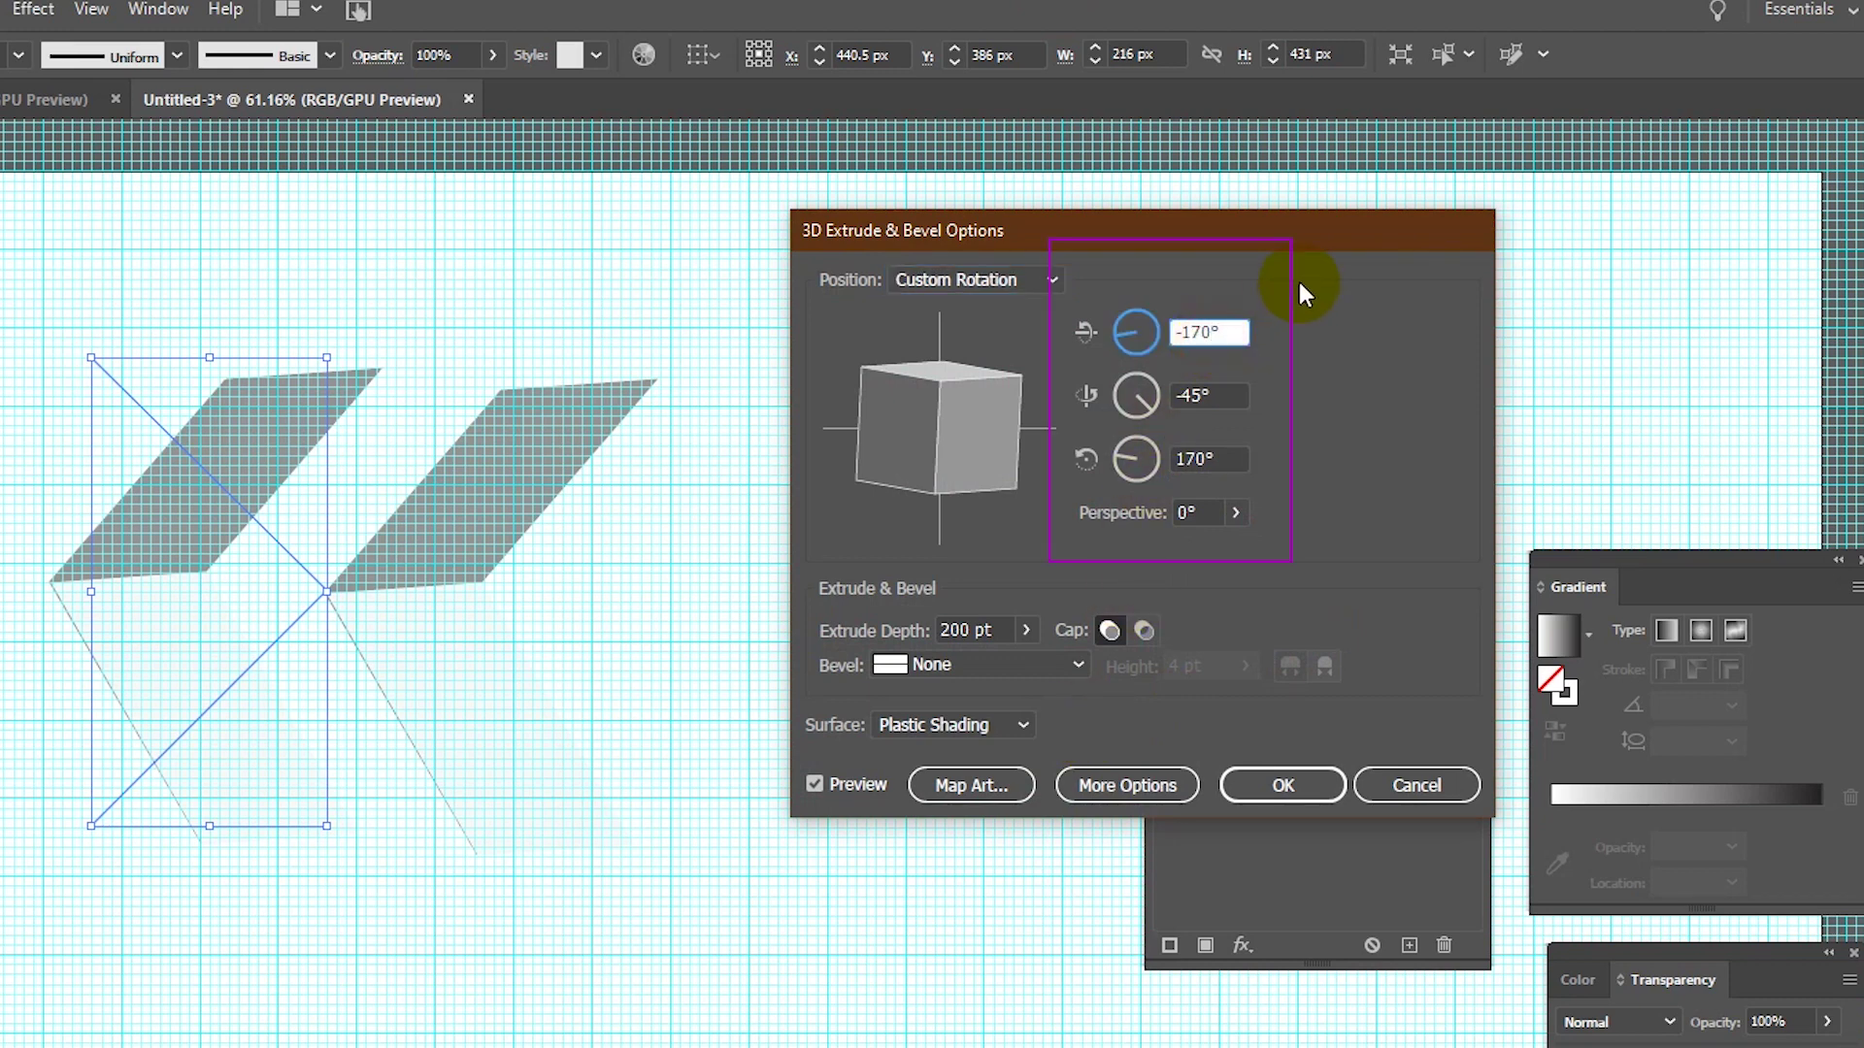
pyautogui.press('BackSpace')
pyautogui.press('BackSpace')
pyautogui.press('BackSpace')
pyautogui.write('5')
pyautogui.click(1197, 389)
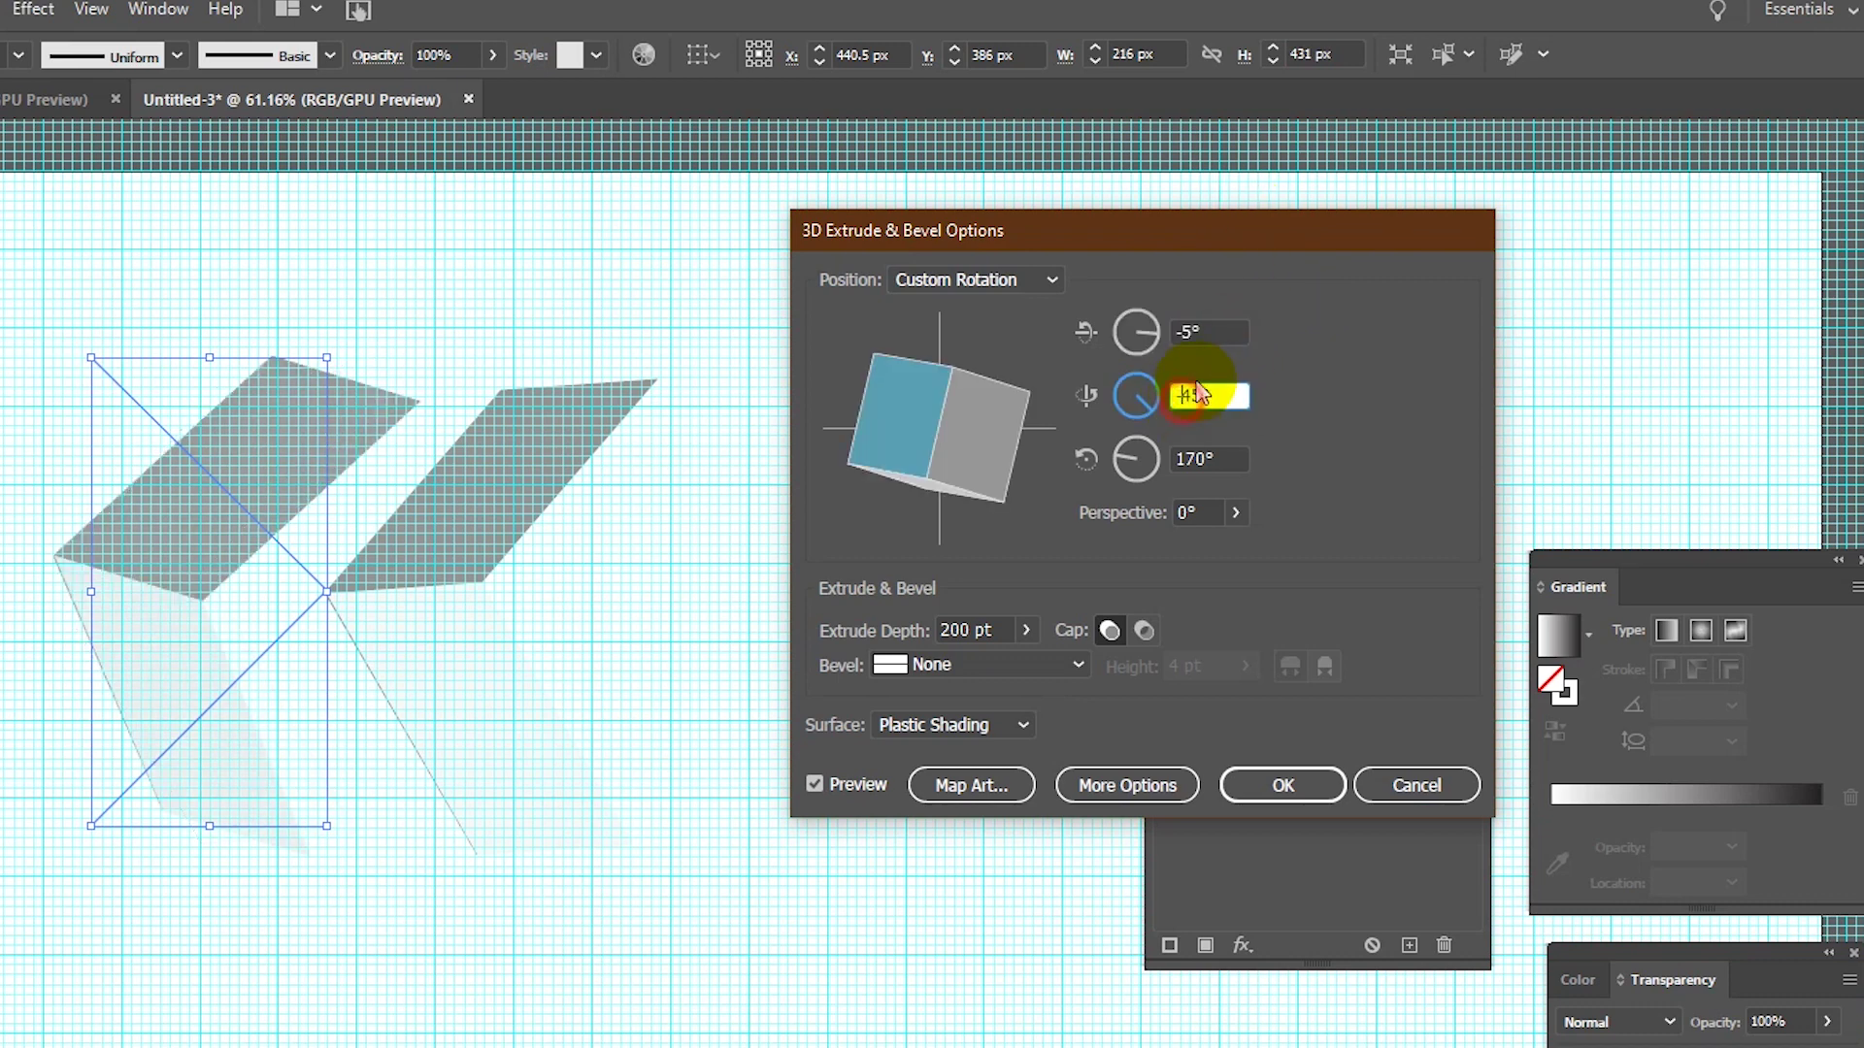
pyautogui.press('BackSpace')
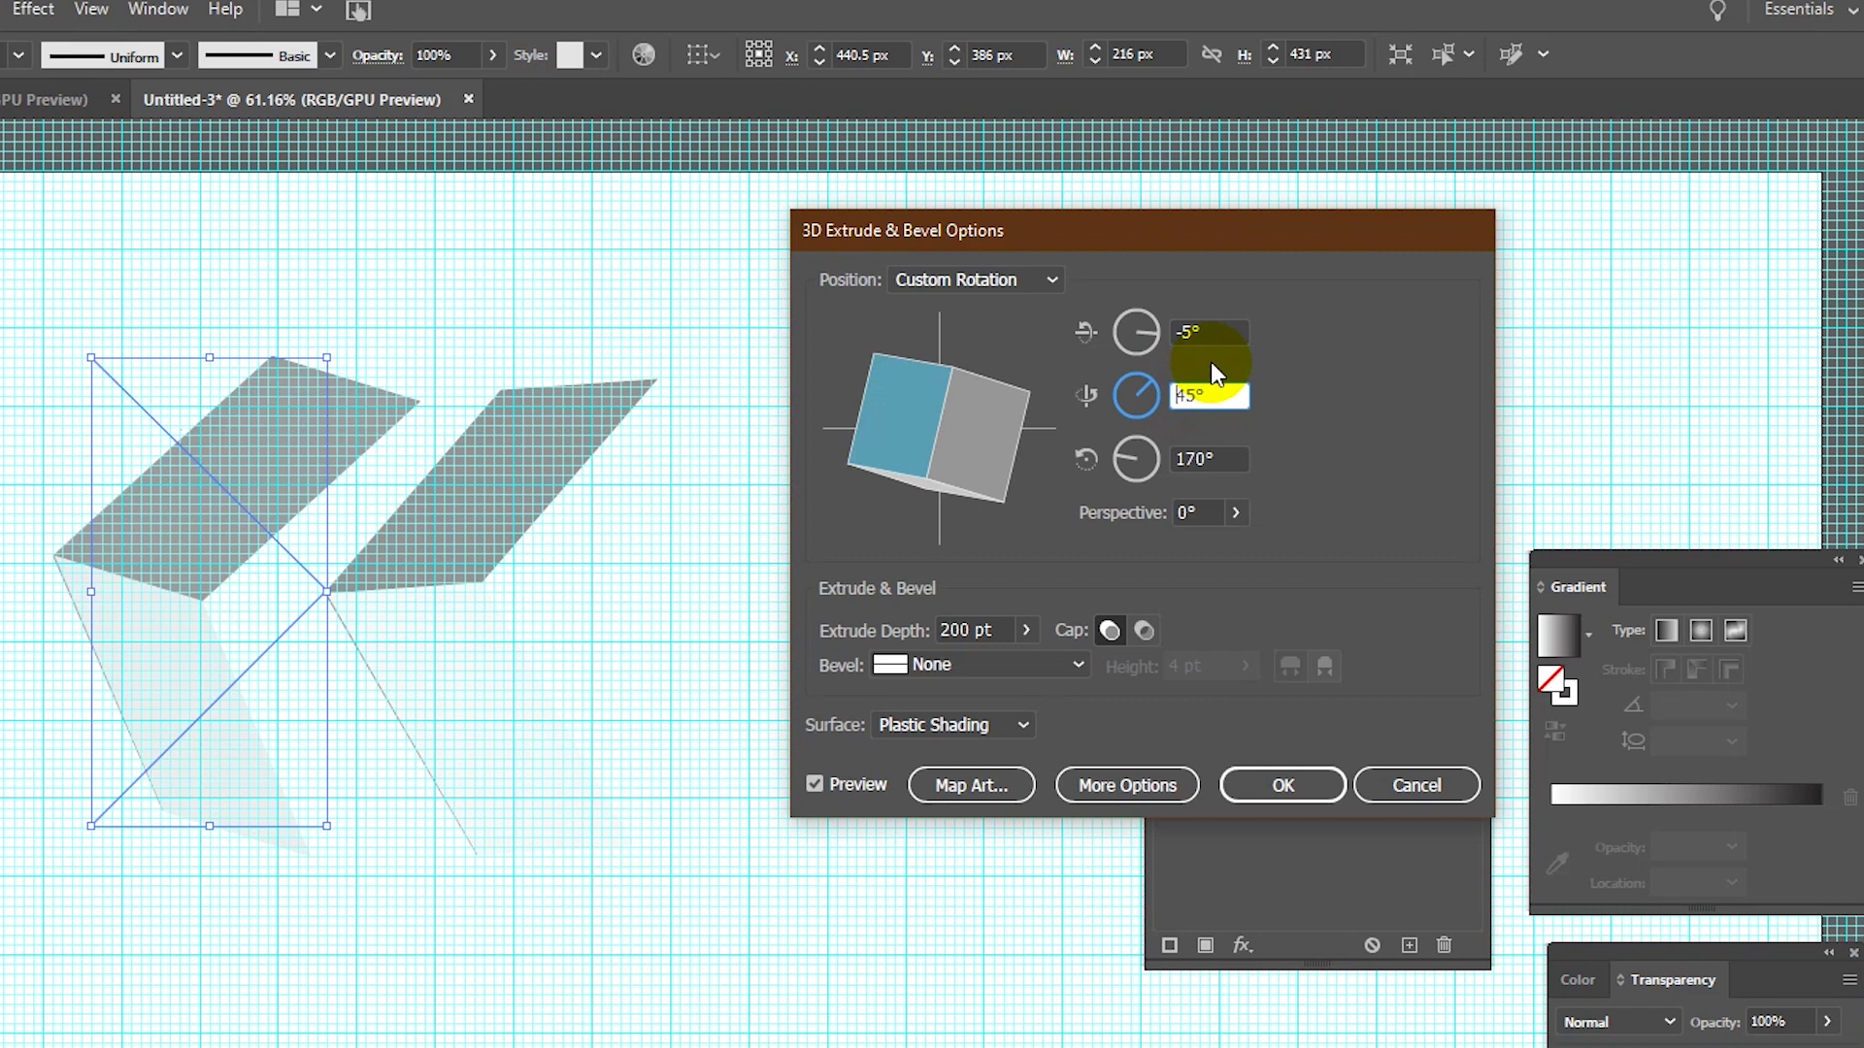
# Step: Set the Z rotation to -5° and move the shape about 70 px right
pyautogui.click(1204, 460)
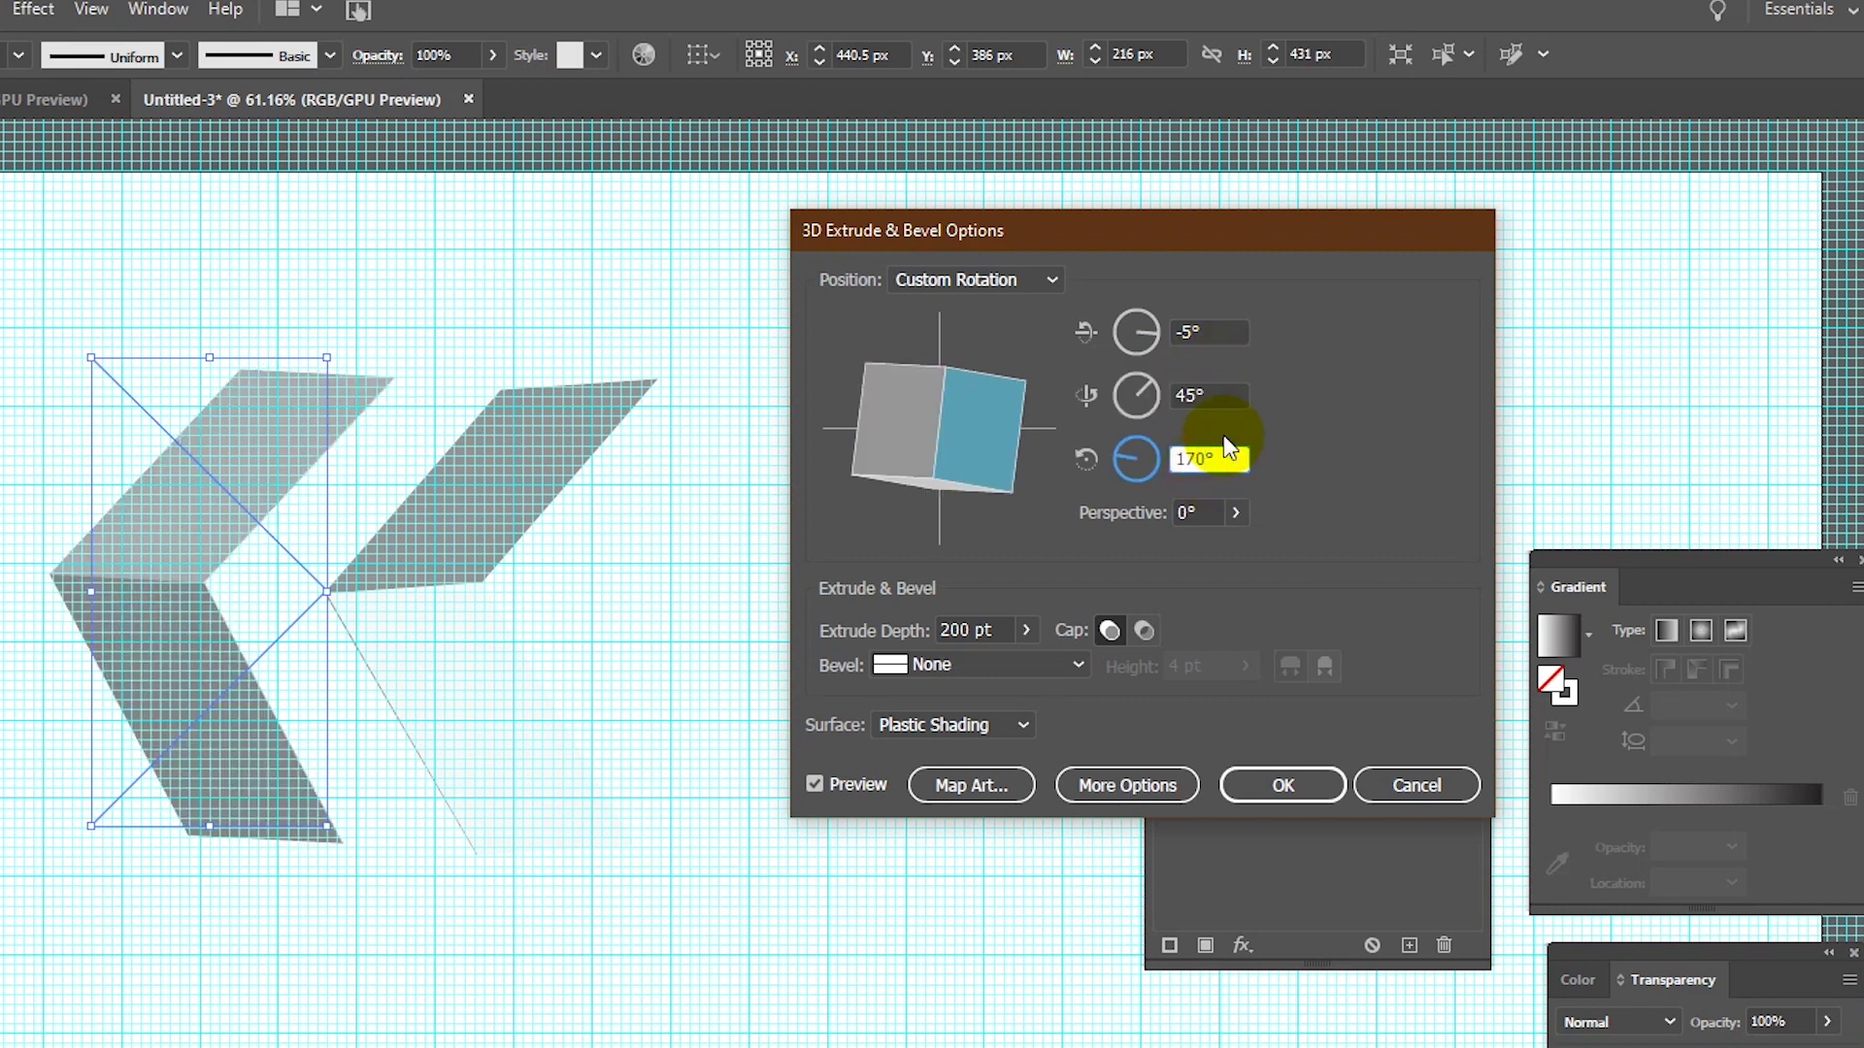
pyautogui.press('BackSpace')
pyautogui.write('-5')
pyautogui.click(1253, 796)
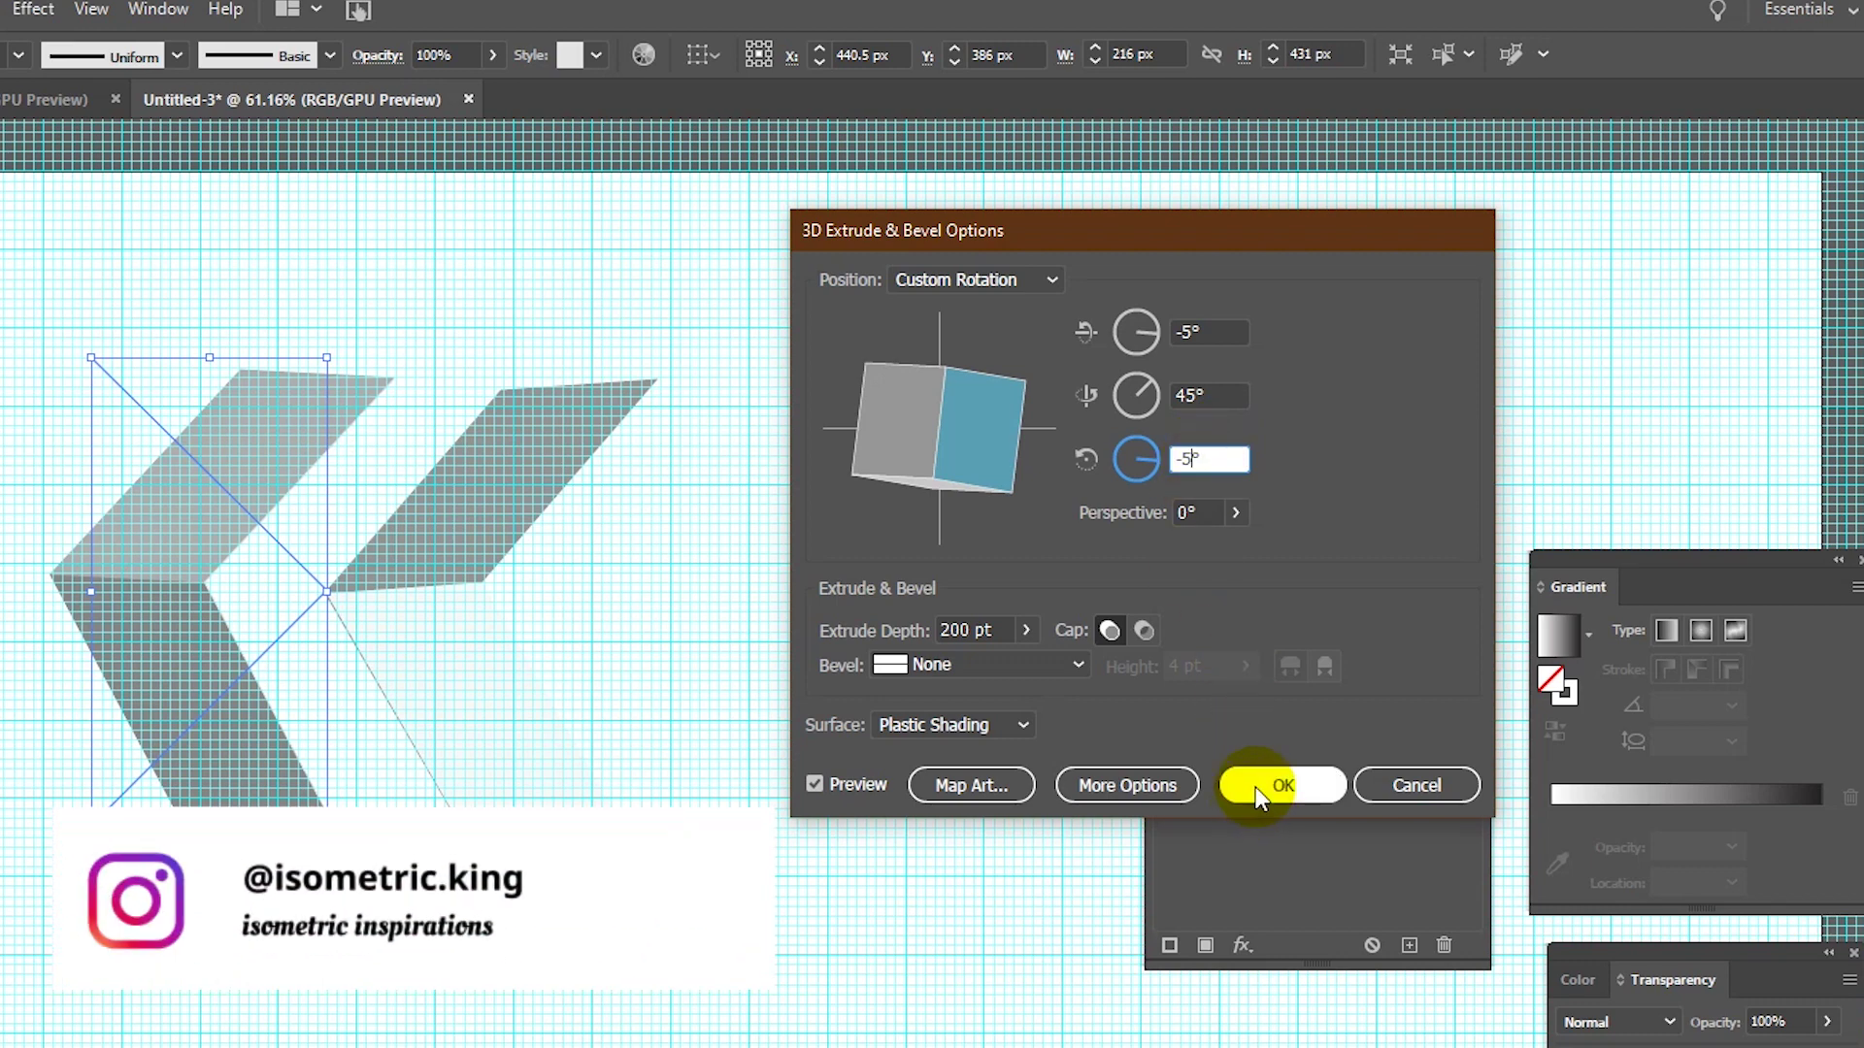
pyautogui.click(1257, 786)
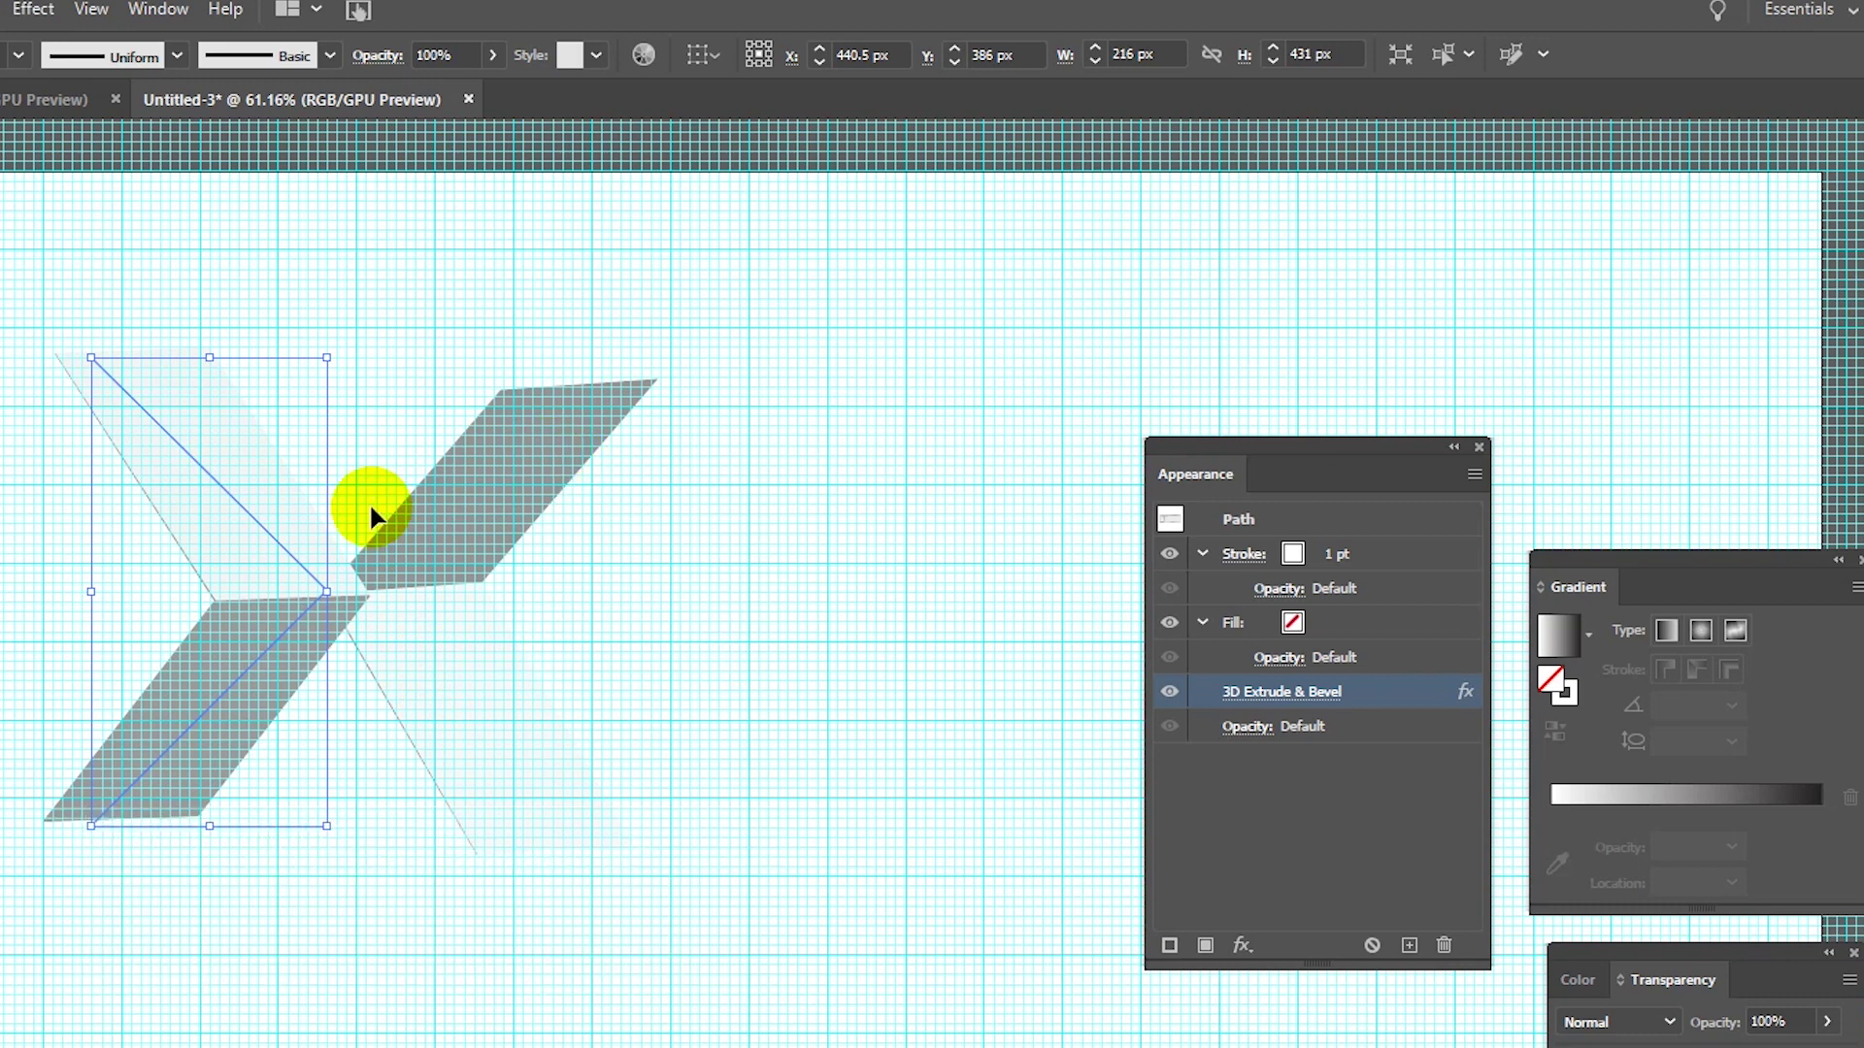
pyautogui.moveTo(257, 552); pyautogui.dragTo(346, 550)
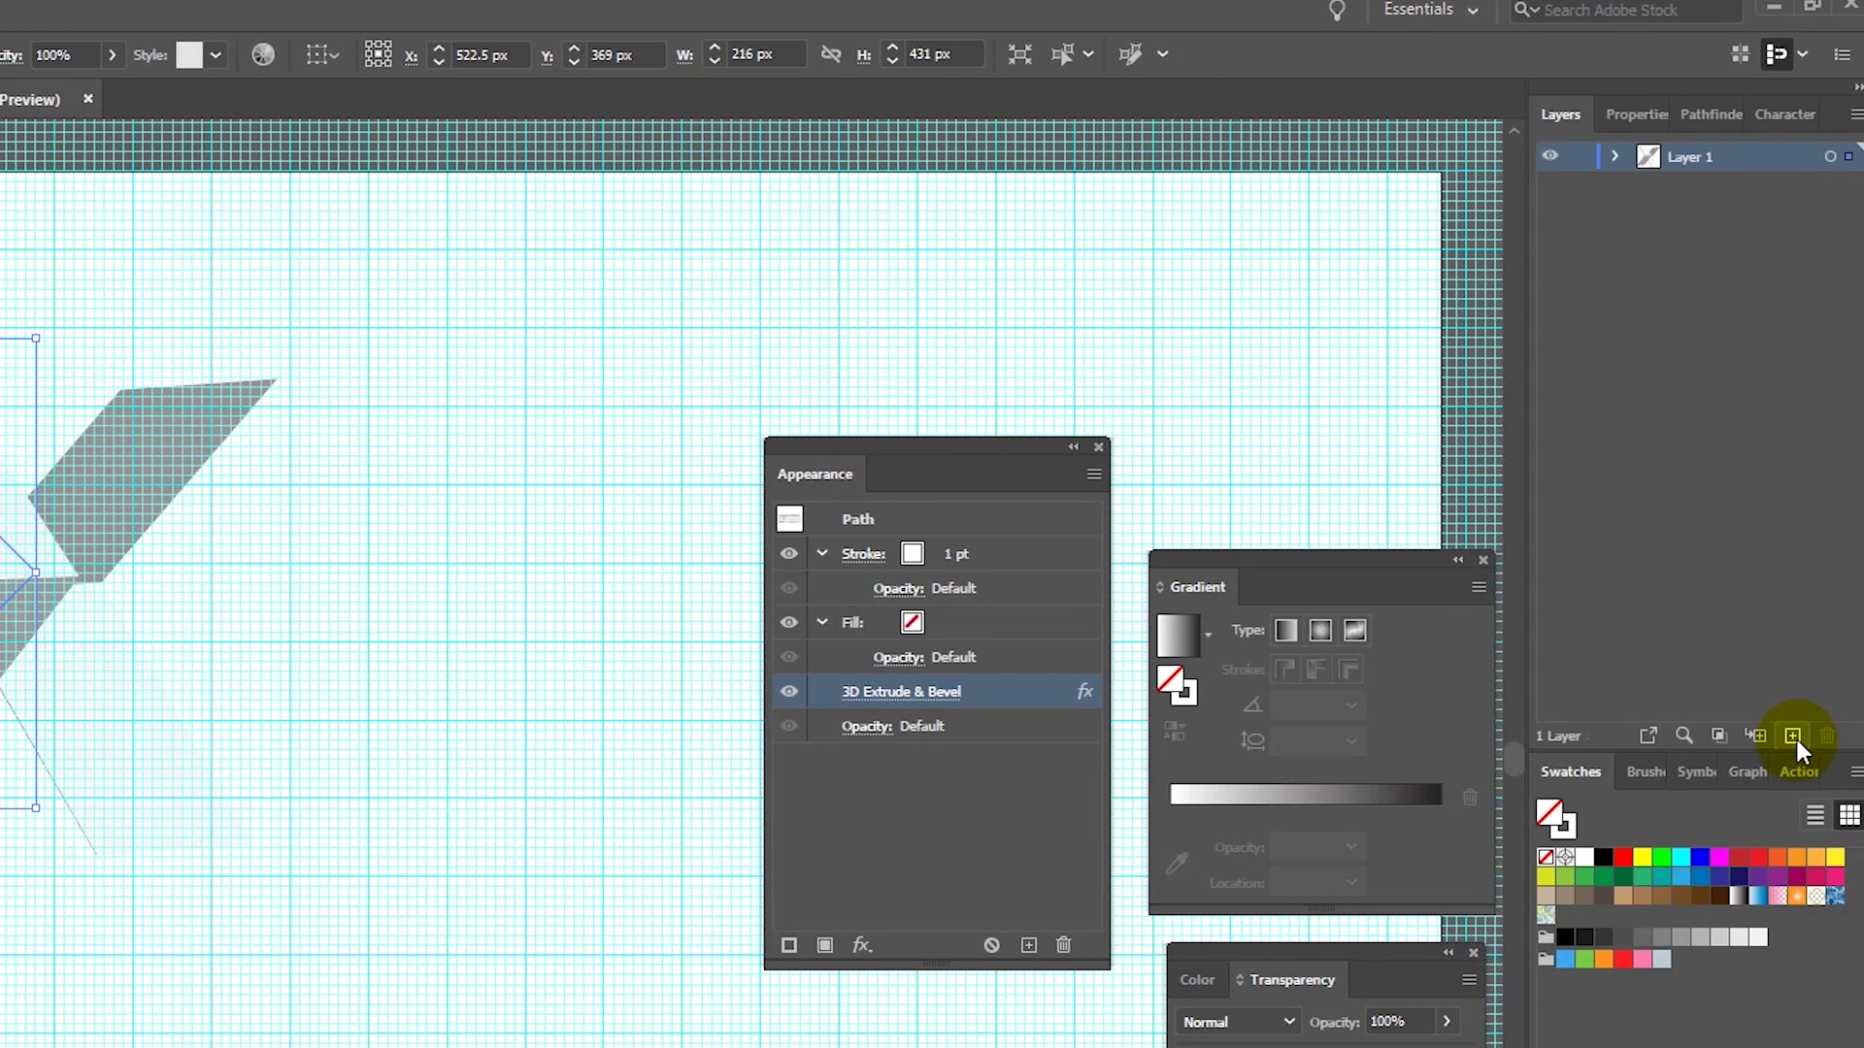
# Step: Create Layer 2, move the rotated copy onto it, and stack it below Layer 1
pyautogui.click(1795, 735)
pyautogui.moveTo(1852, 184); pyautogui.dragTo(1849, 156)
pyautogui.click(1706, 161)
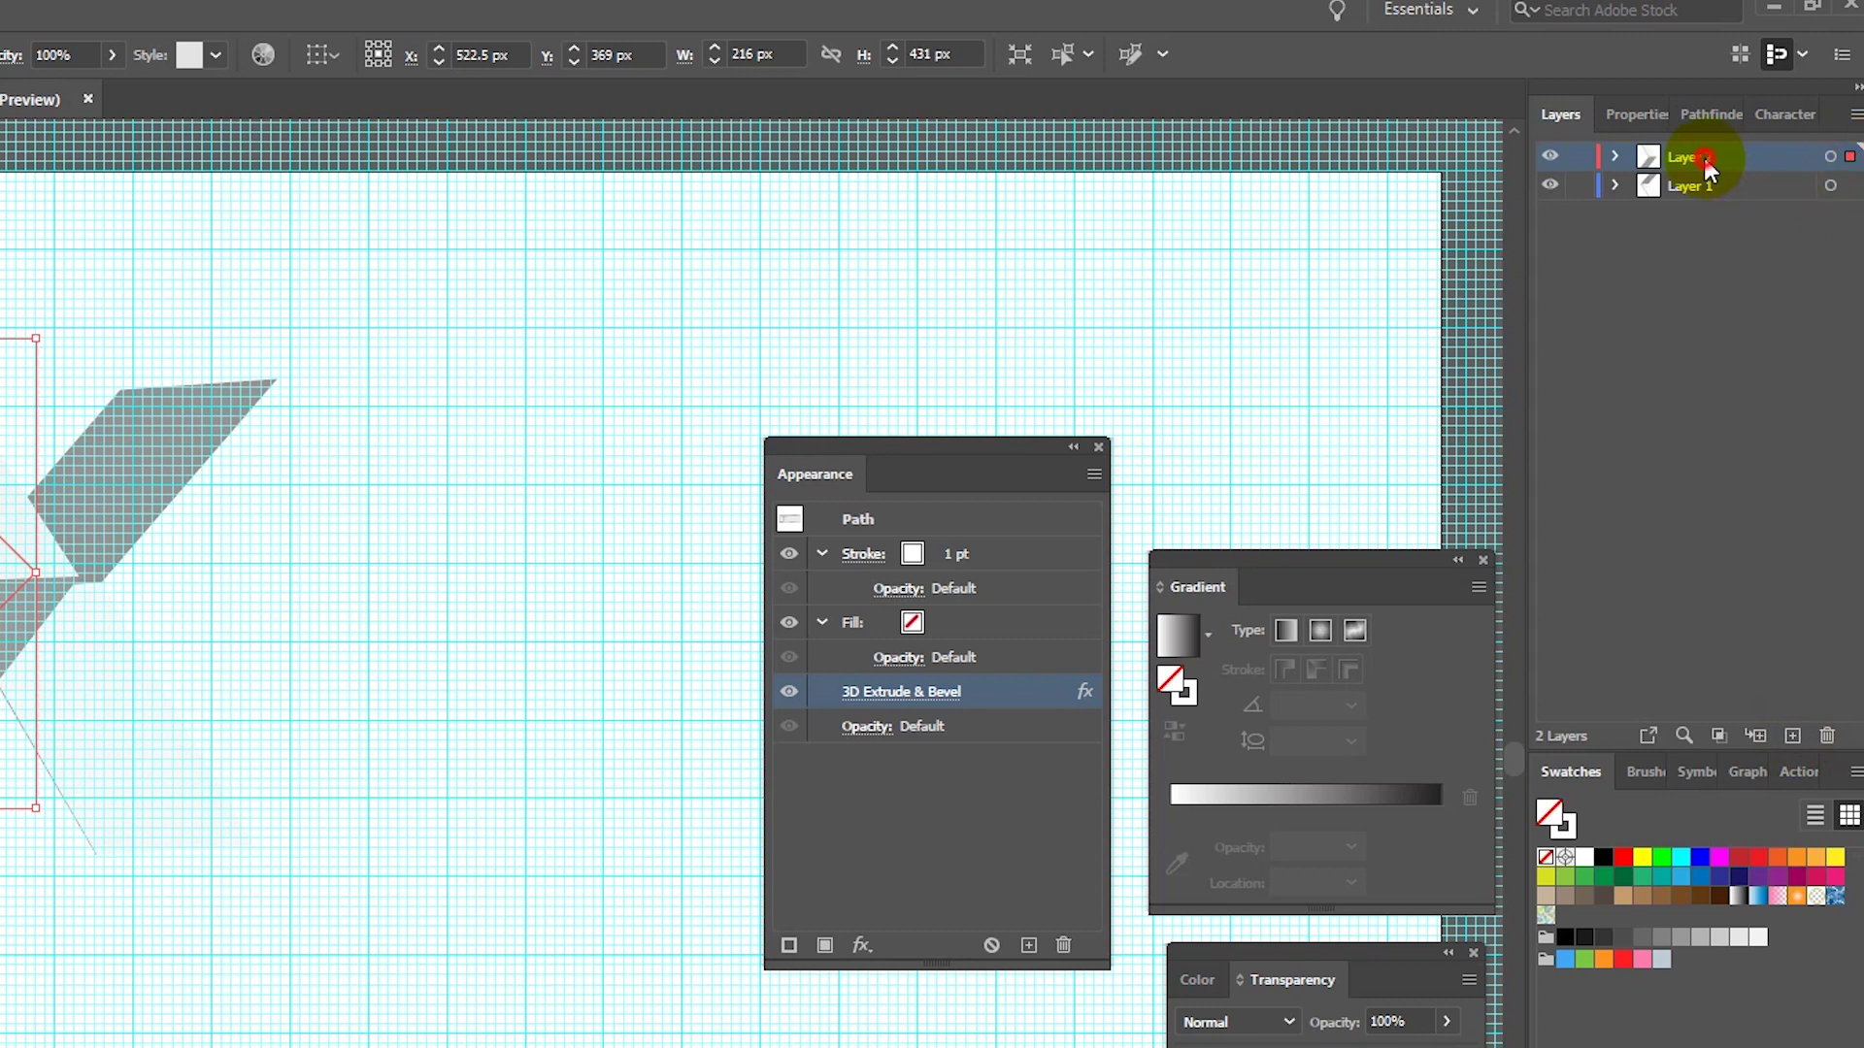
pyautogui.moveTo(1705, 161); pyautogui.dragTo(1705, 201)
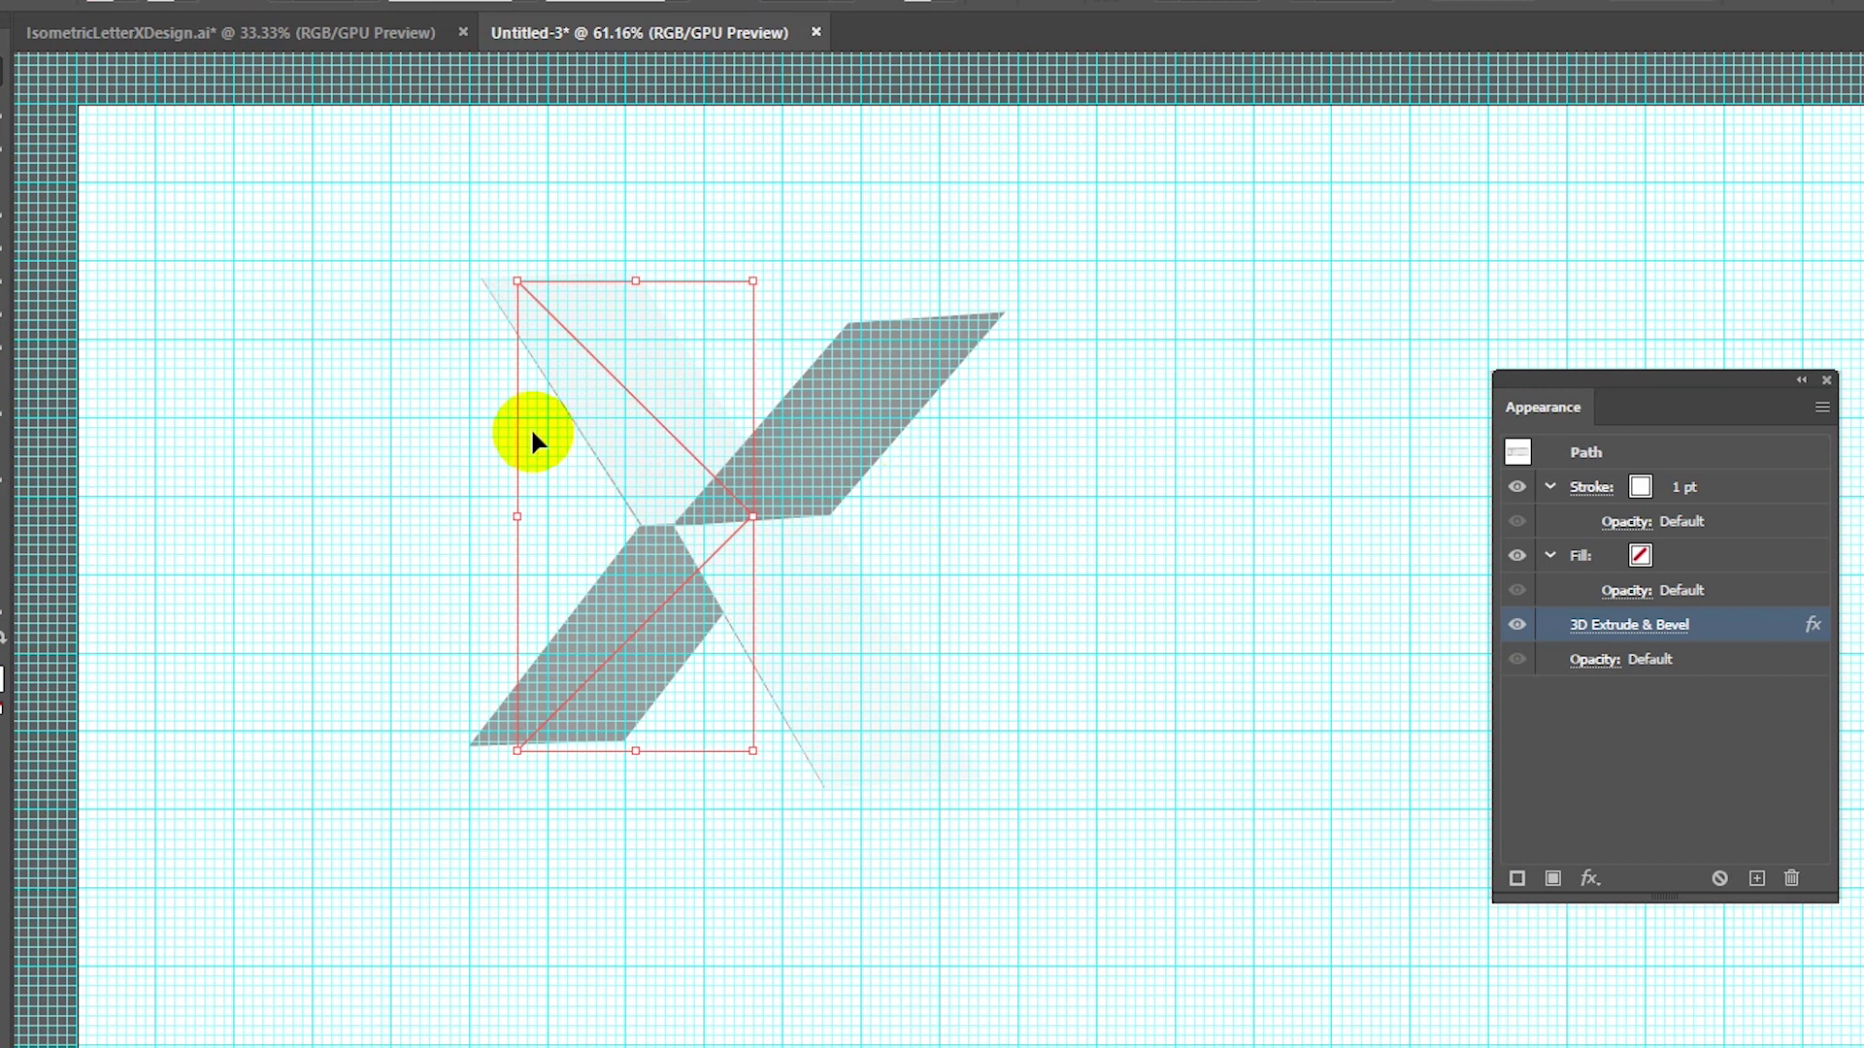
# Step: Draw a small circle above the X's right arm and fill it orange (ea9c3f)
pyautogui.click(137, 200)
pyautogui.moveTo(1135, 193); pyautogui.dragTo(1224, 281)
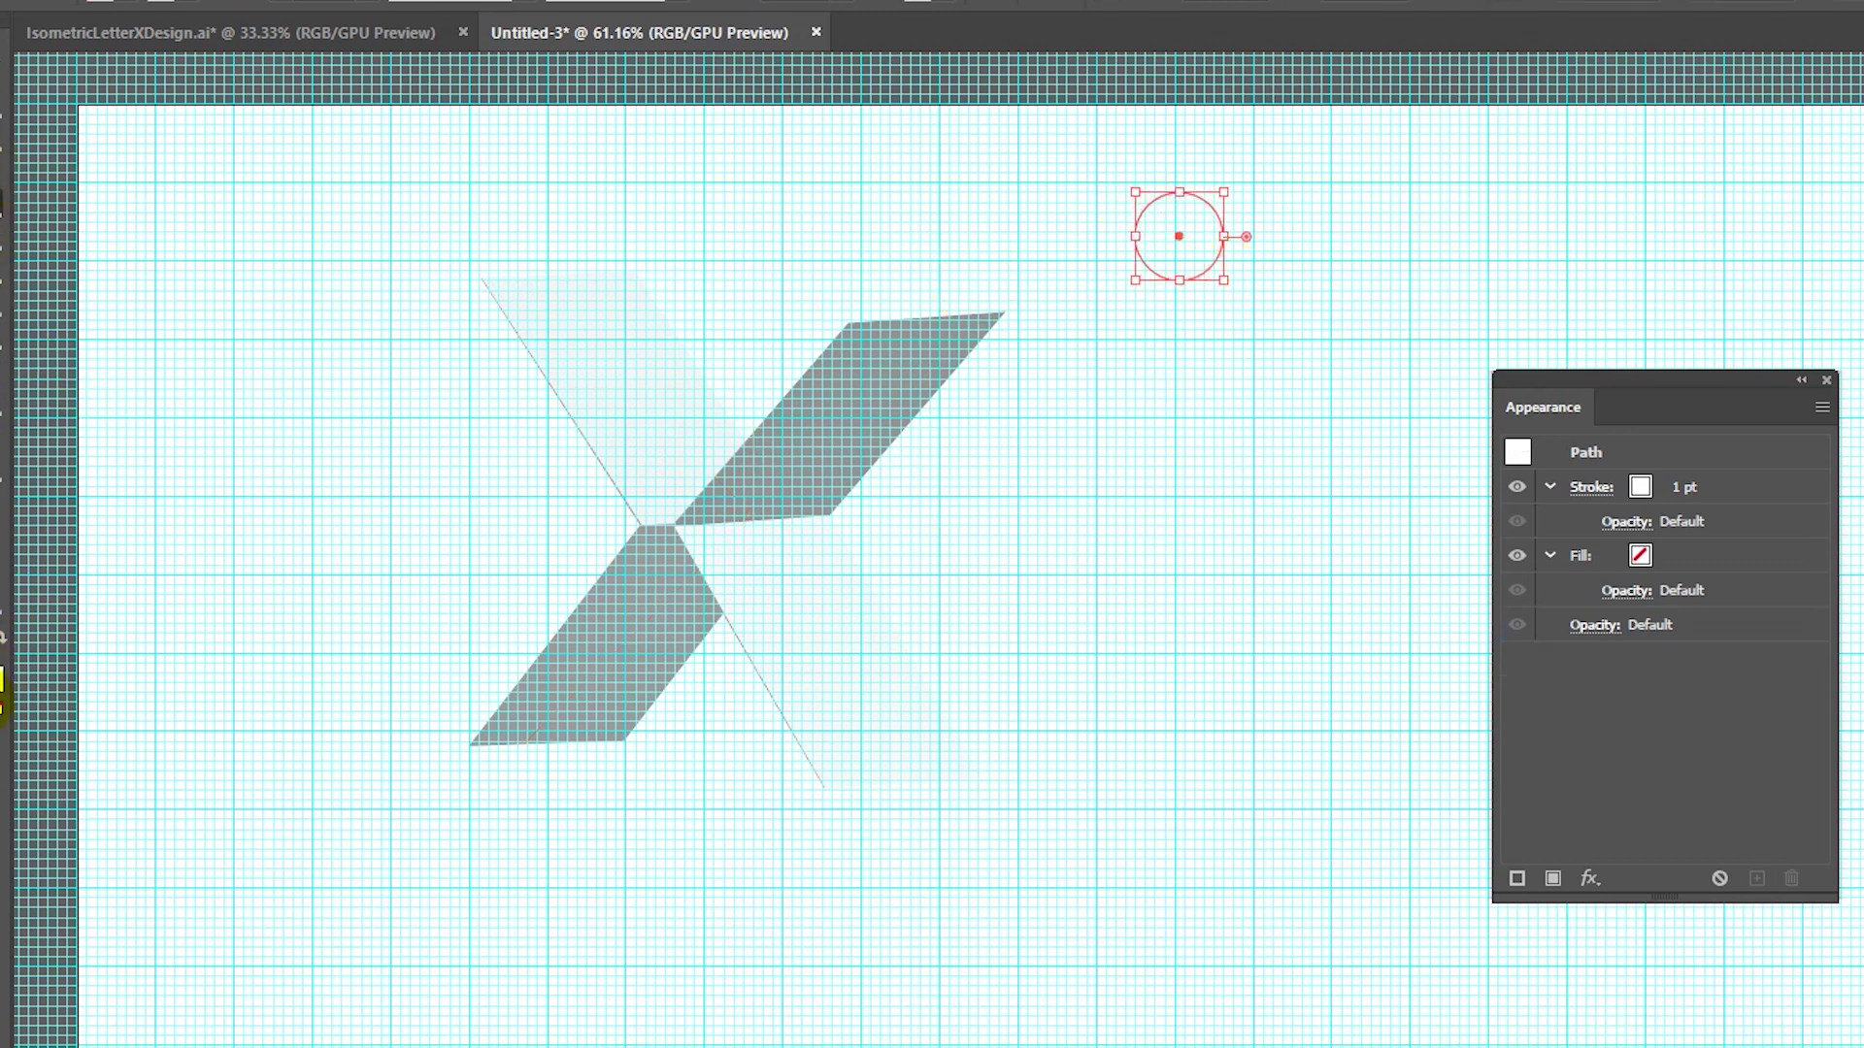
pyautogui.doubleClick(3, 679)
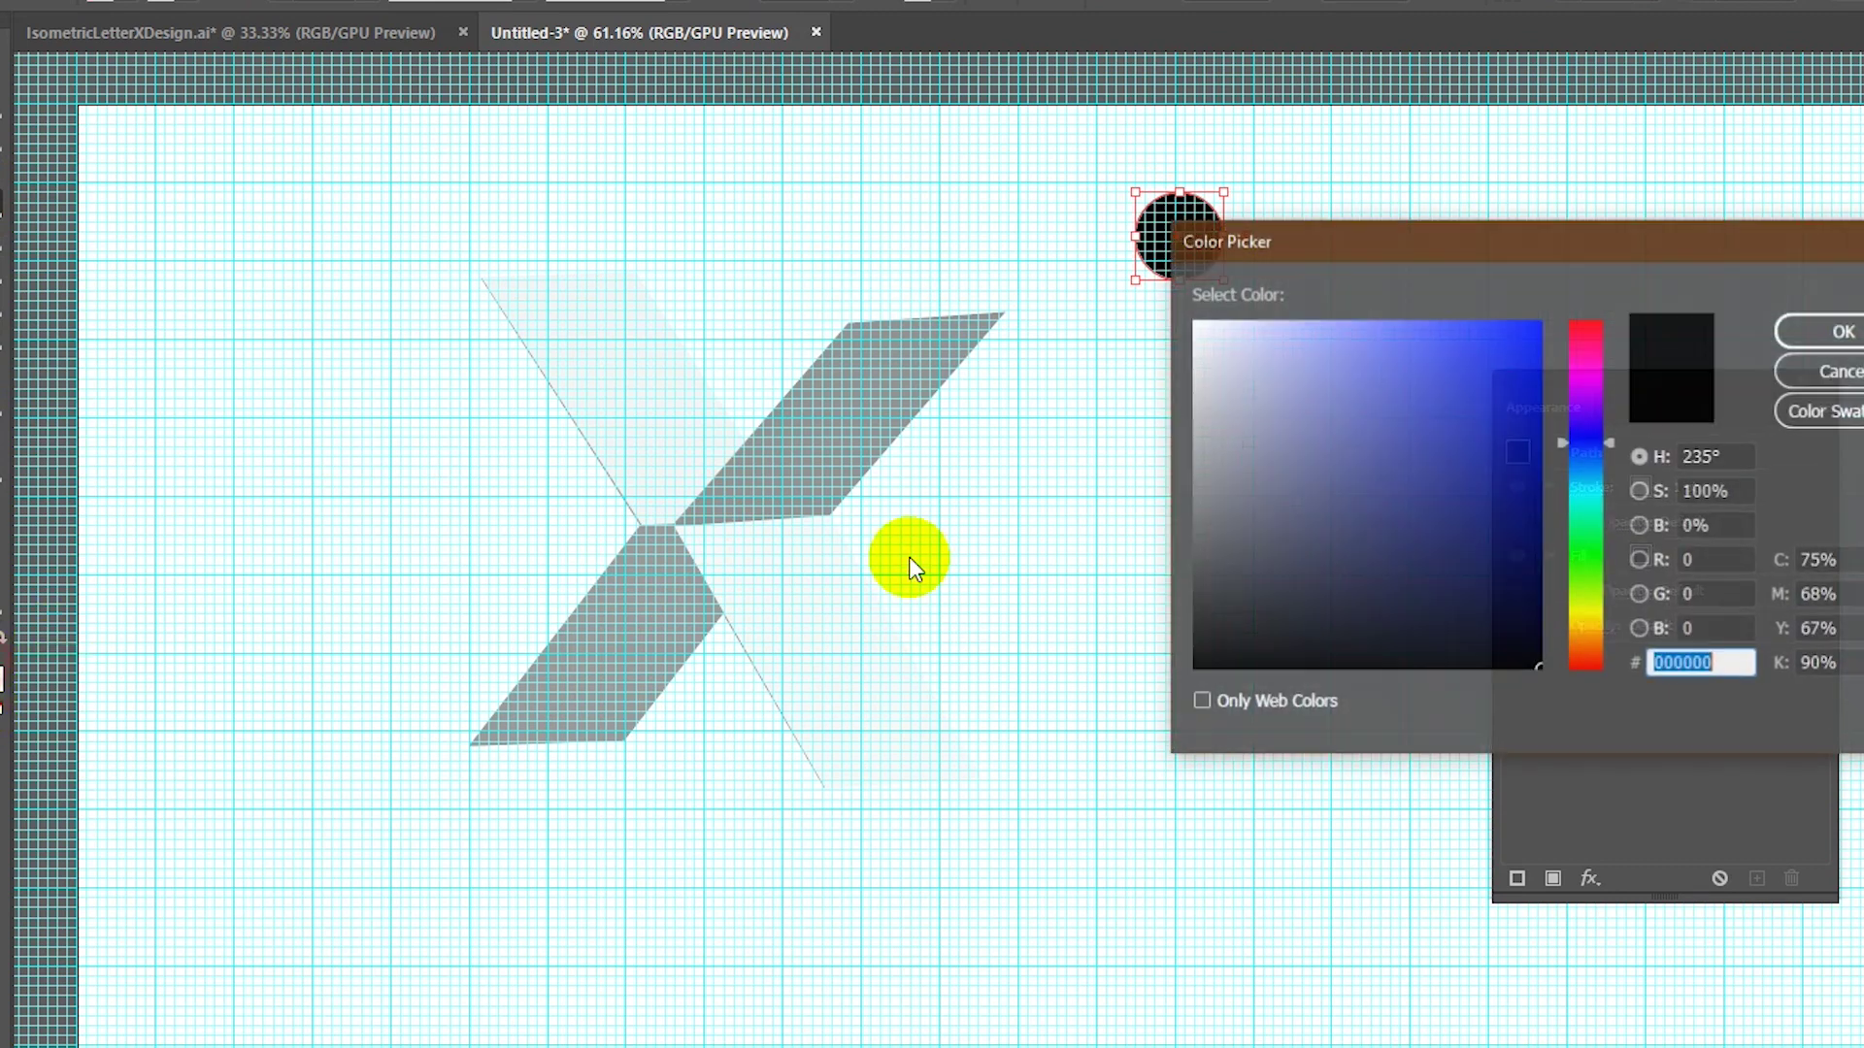
pyautogui.moveTo(1568, 463); pyautogui.dragTo(1567, 641)
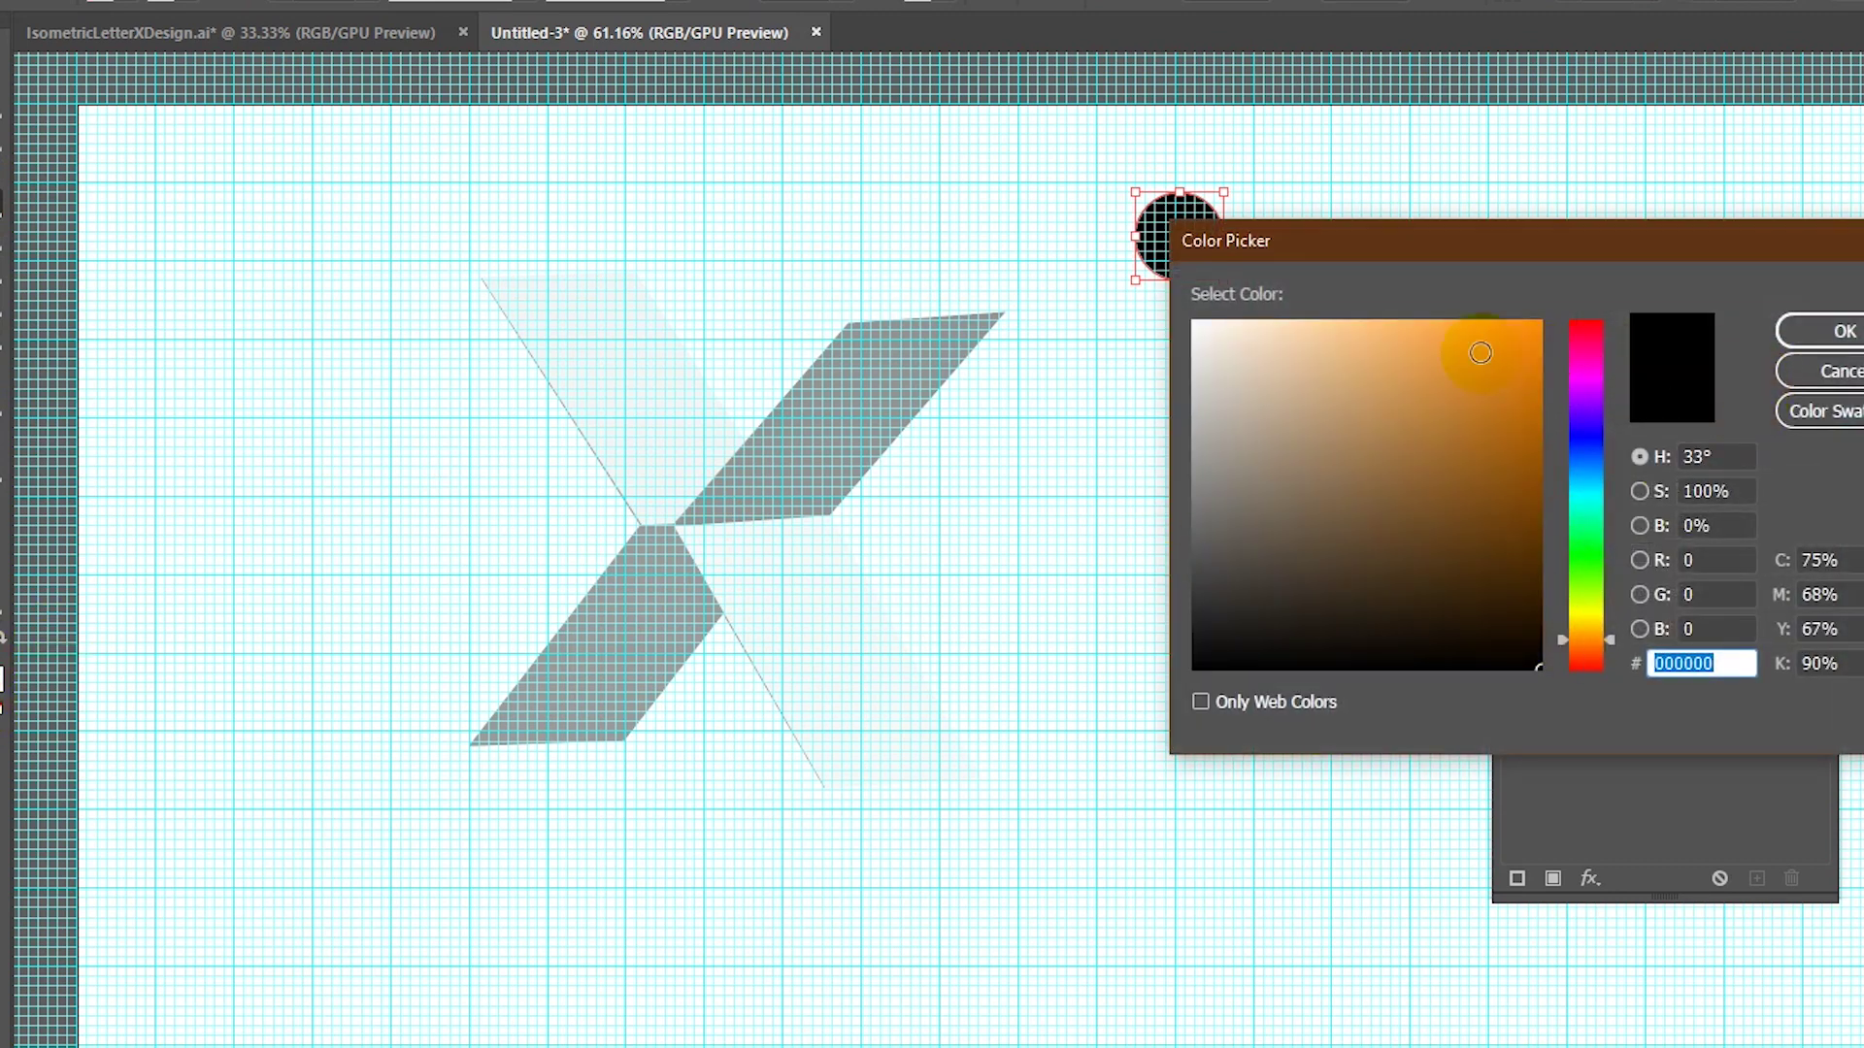
pyautogui.click(1448, 349)
pyautogui.click(1842, 330)
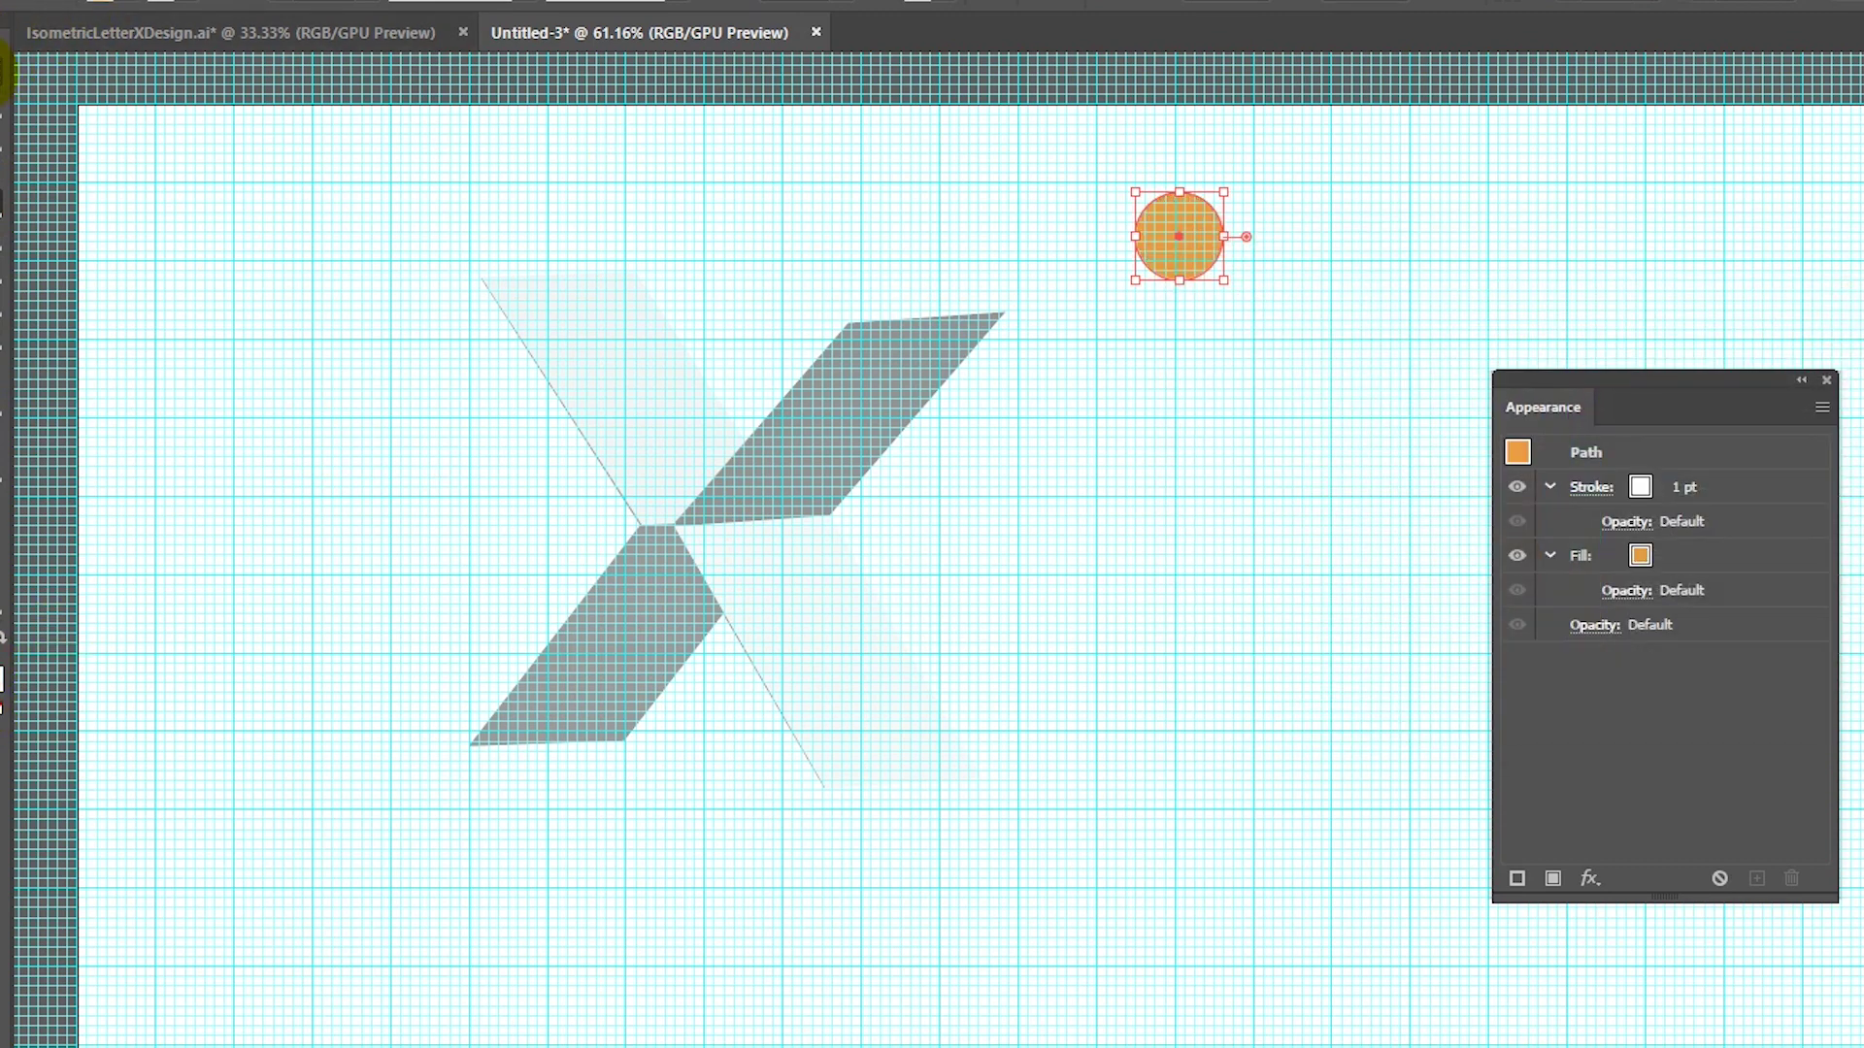
# Step: Copy the right extruded shape and paste it in front of the original
pyautogui.click(210, 281)
pyautogui.click(792, 488)
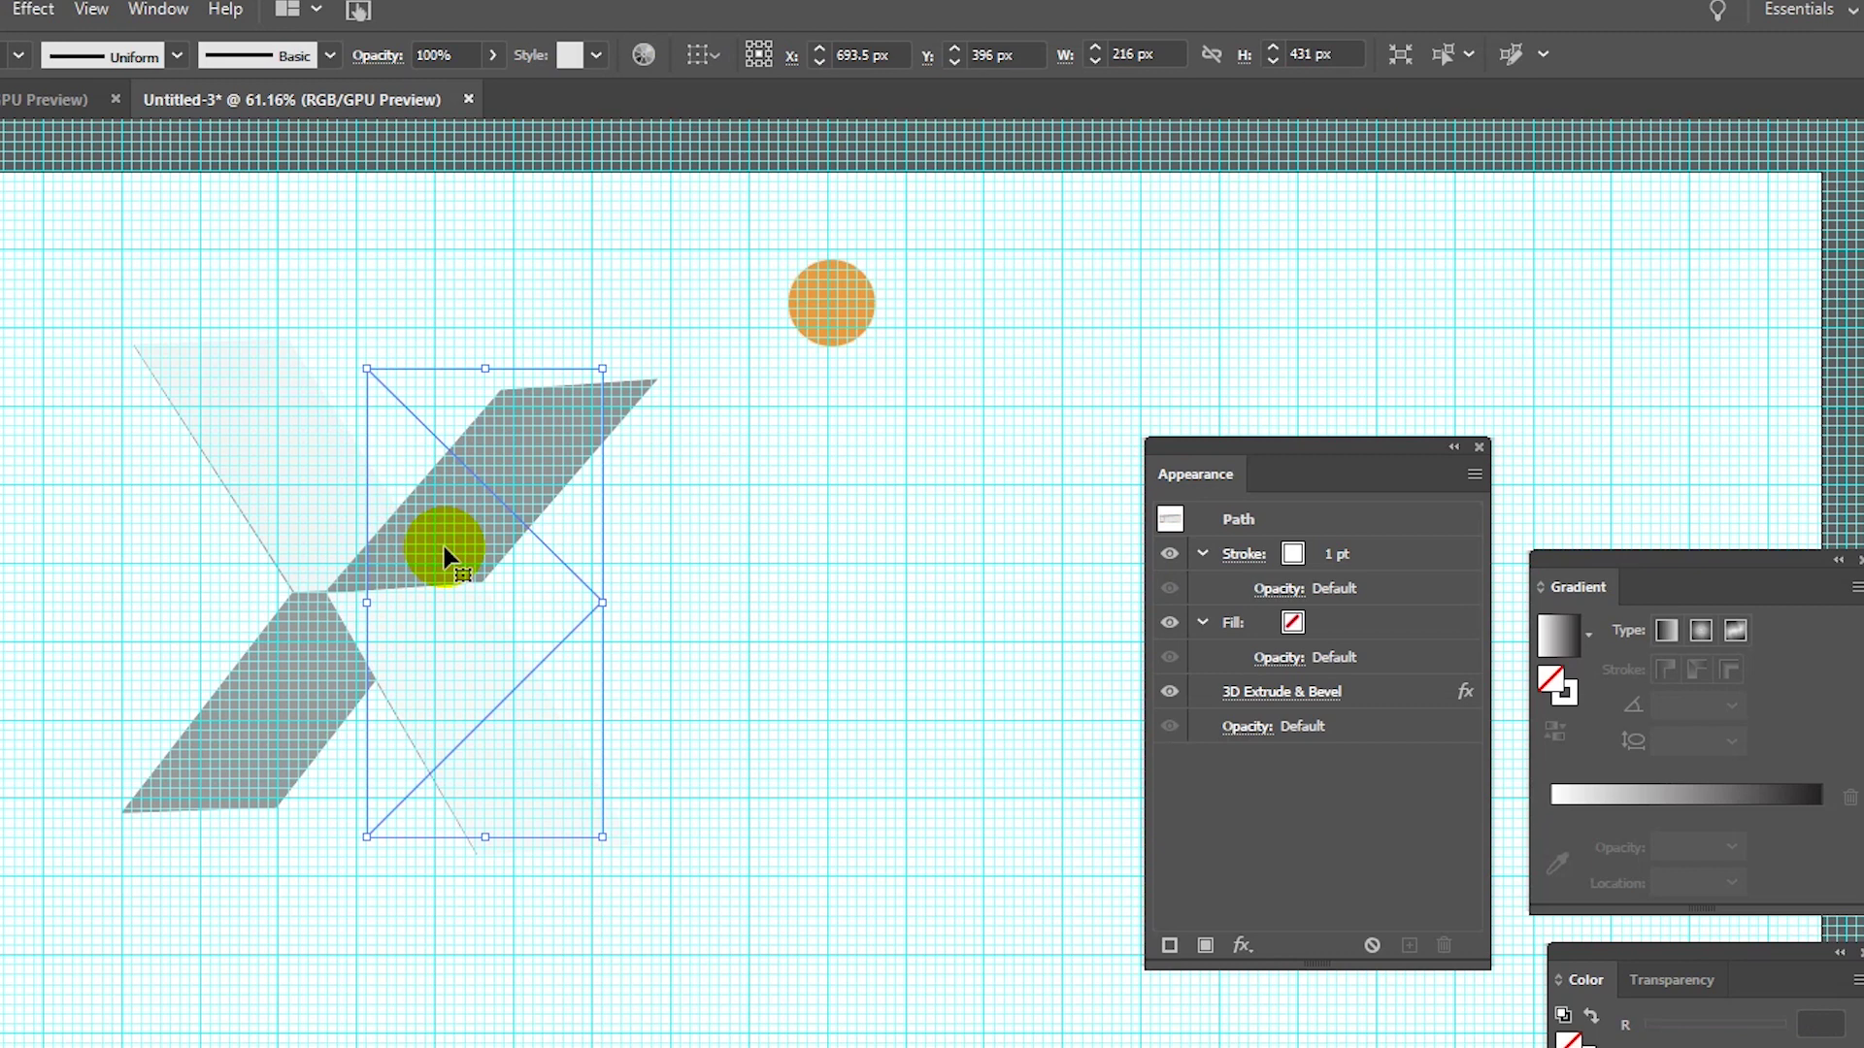
pyautogui.hotkey('ctrl', 'c')
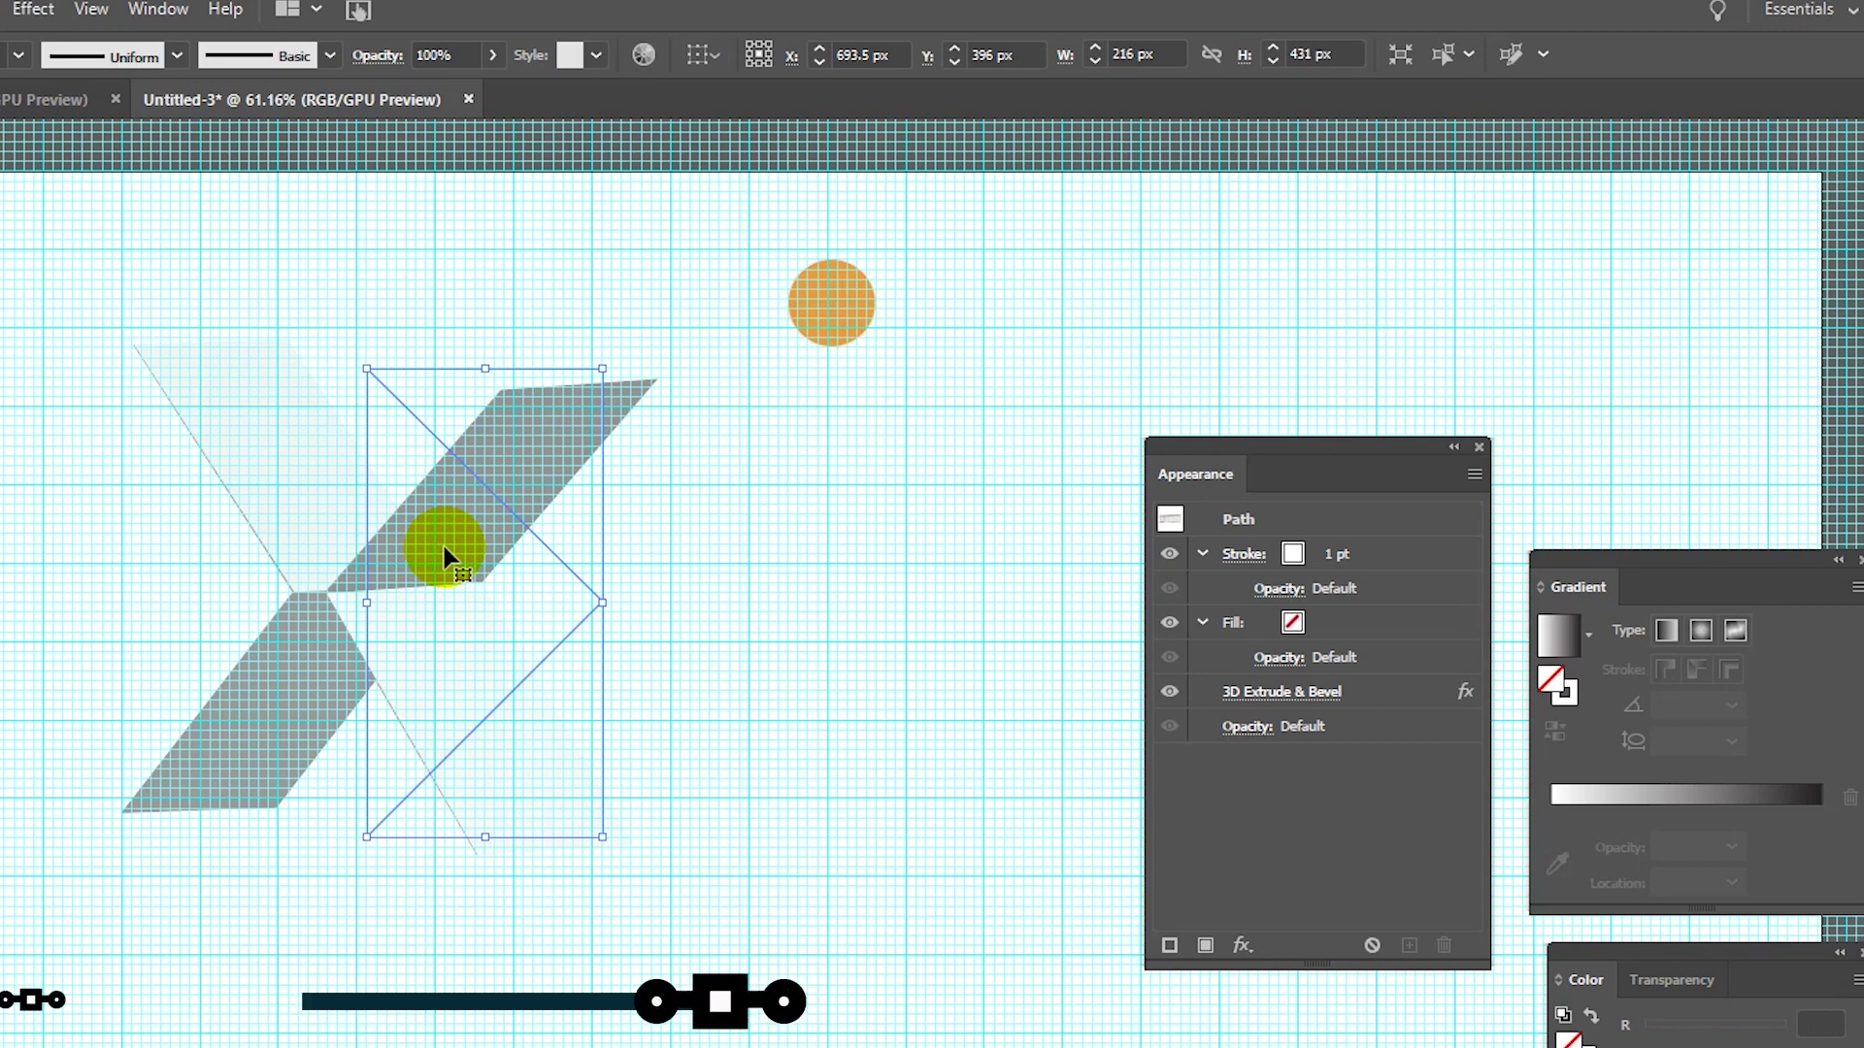
pyautogui.hotkey('ctrl', 'f')
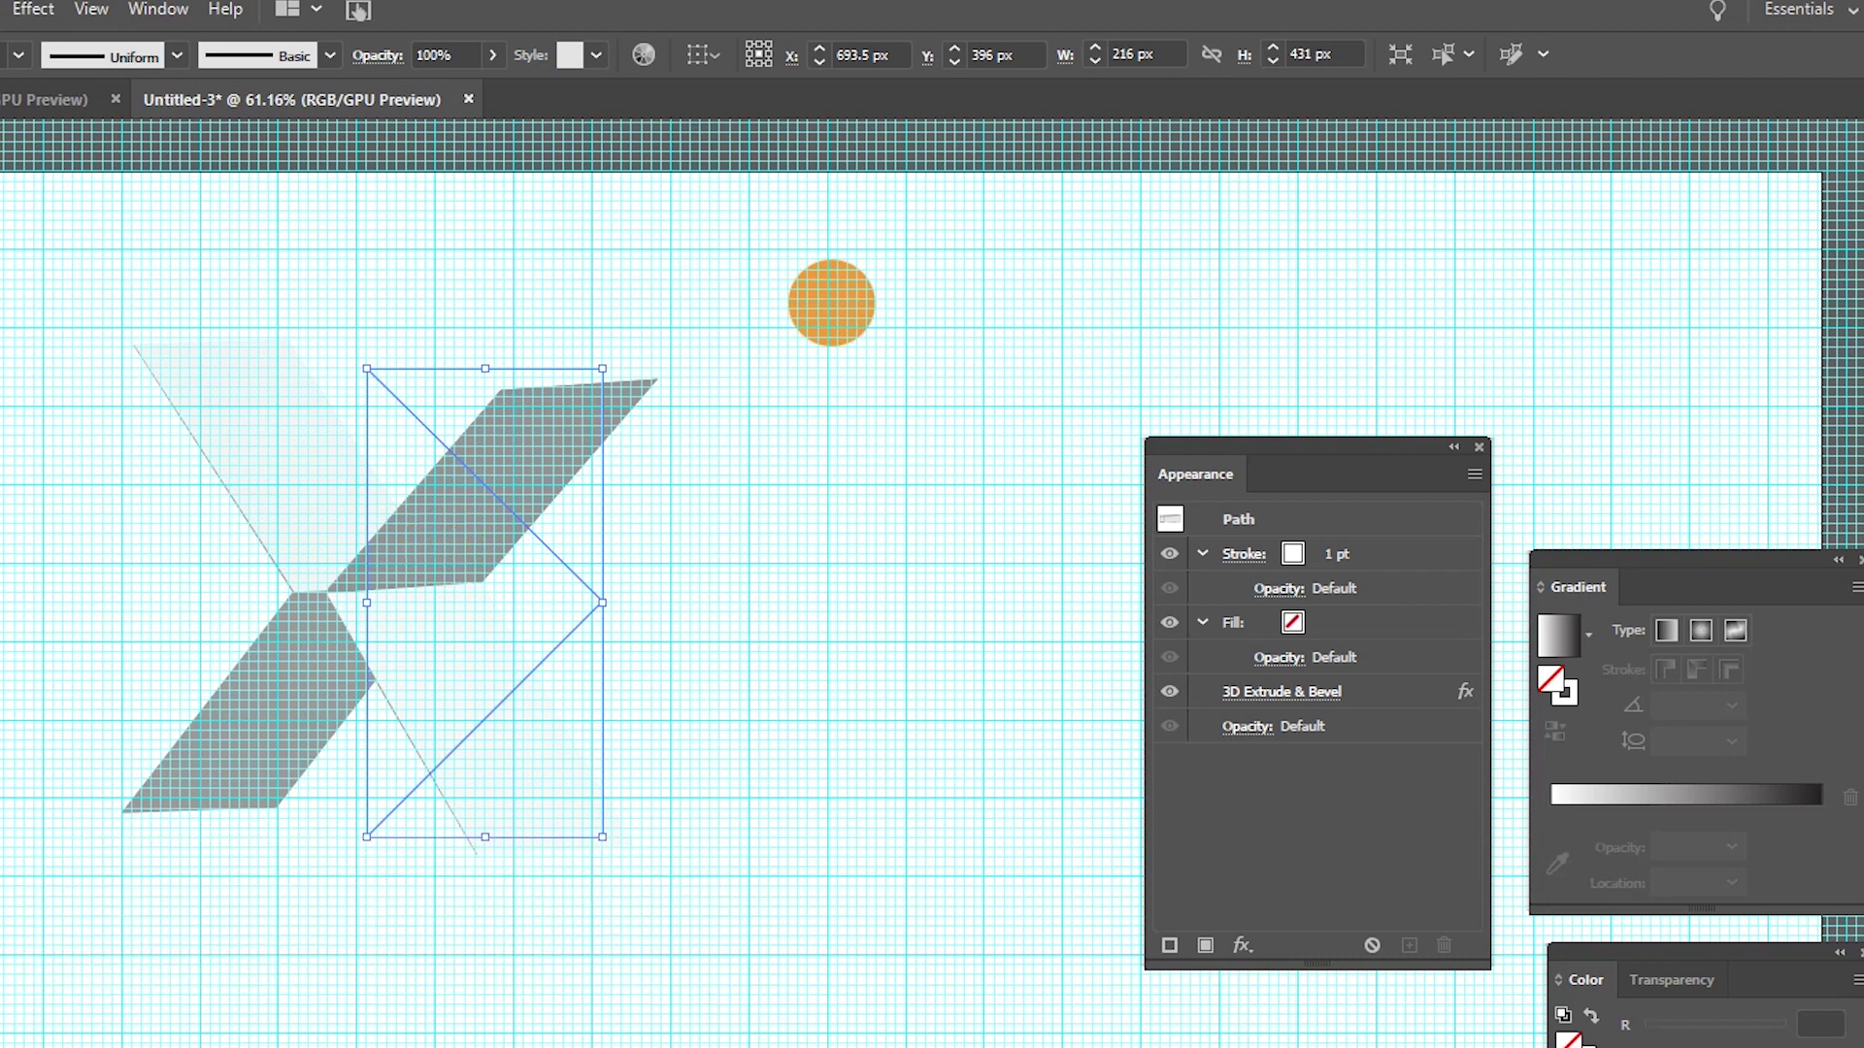
# Step: Change the front copy's stroke colour to dark grey 3a3a3a
pyautogui.press('x')
pyautogui.doubleClick(3, 728)
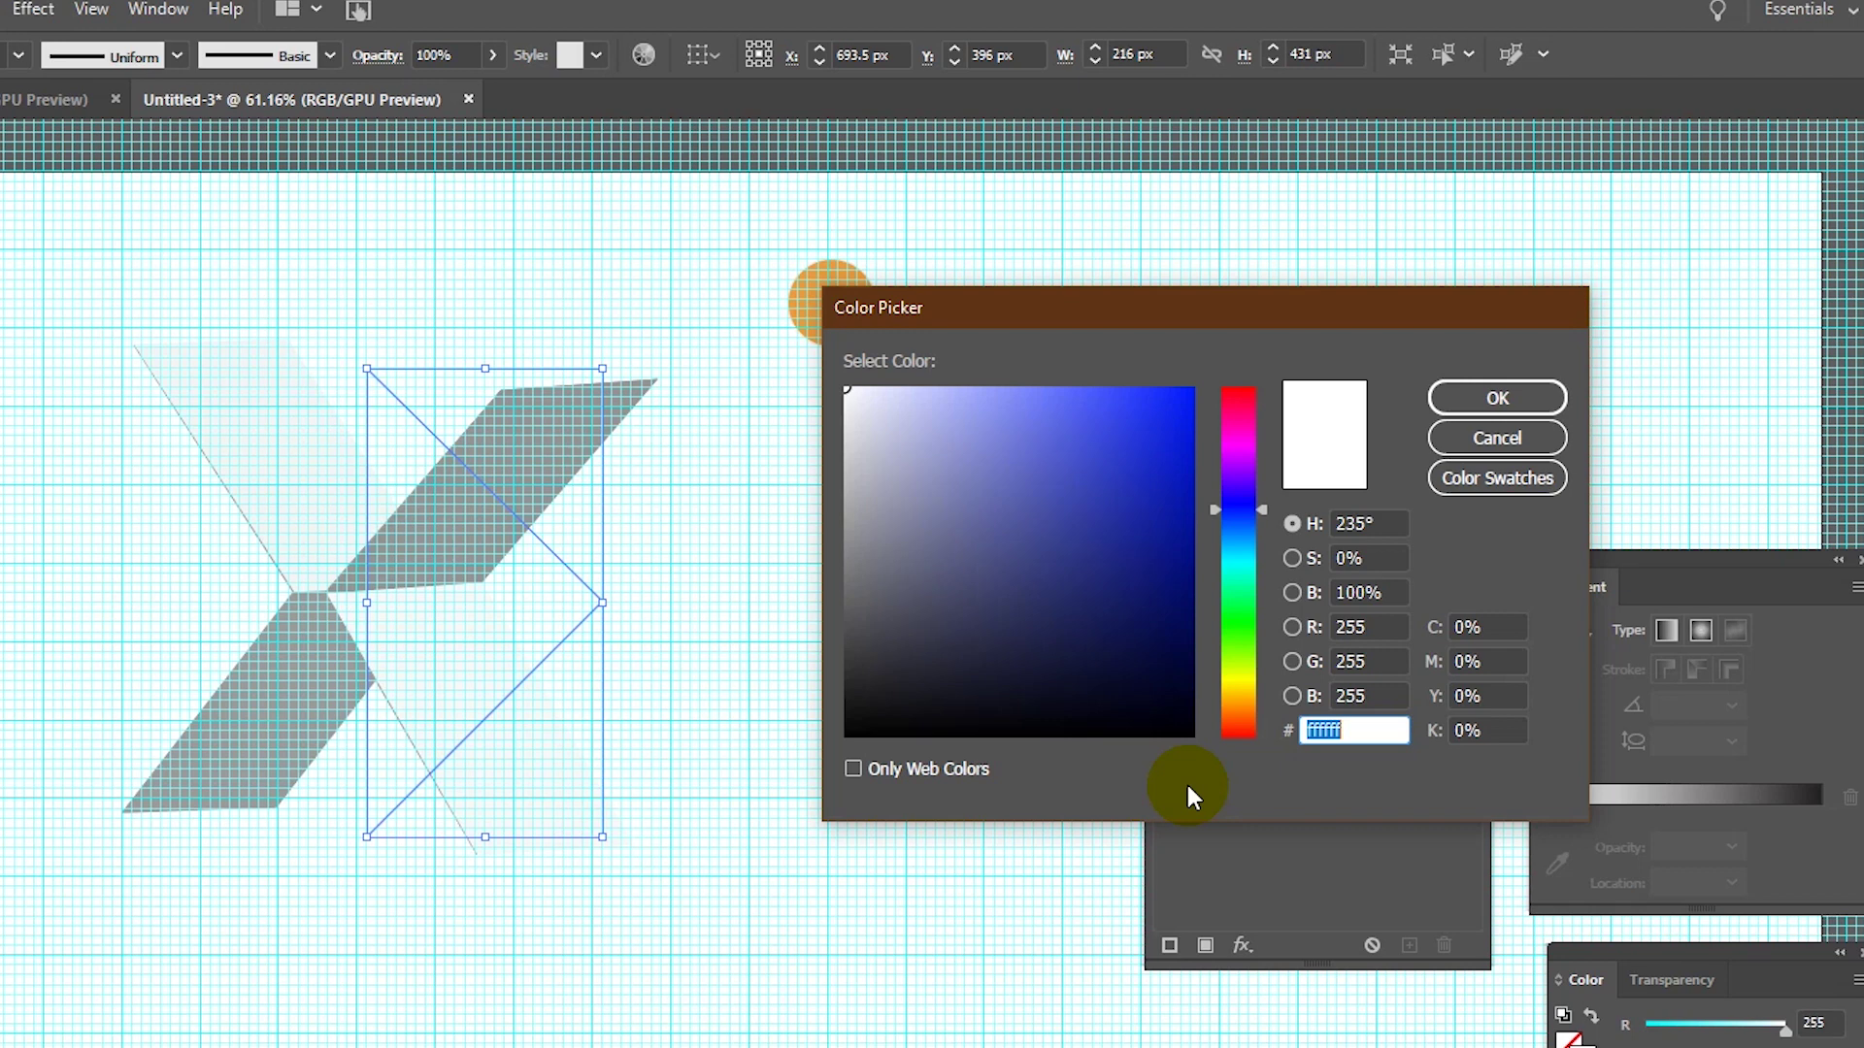
pyautogui.press('BackSpace')
pyautogui.write('3a3a3a')
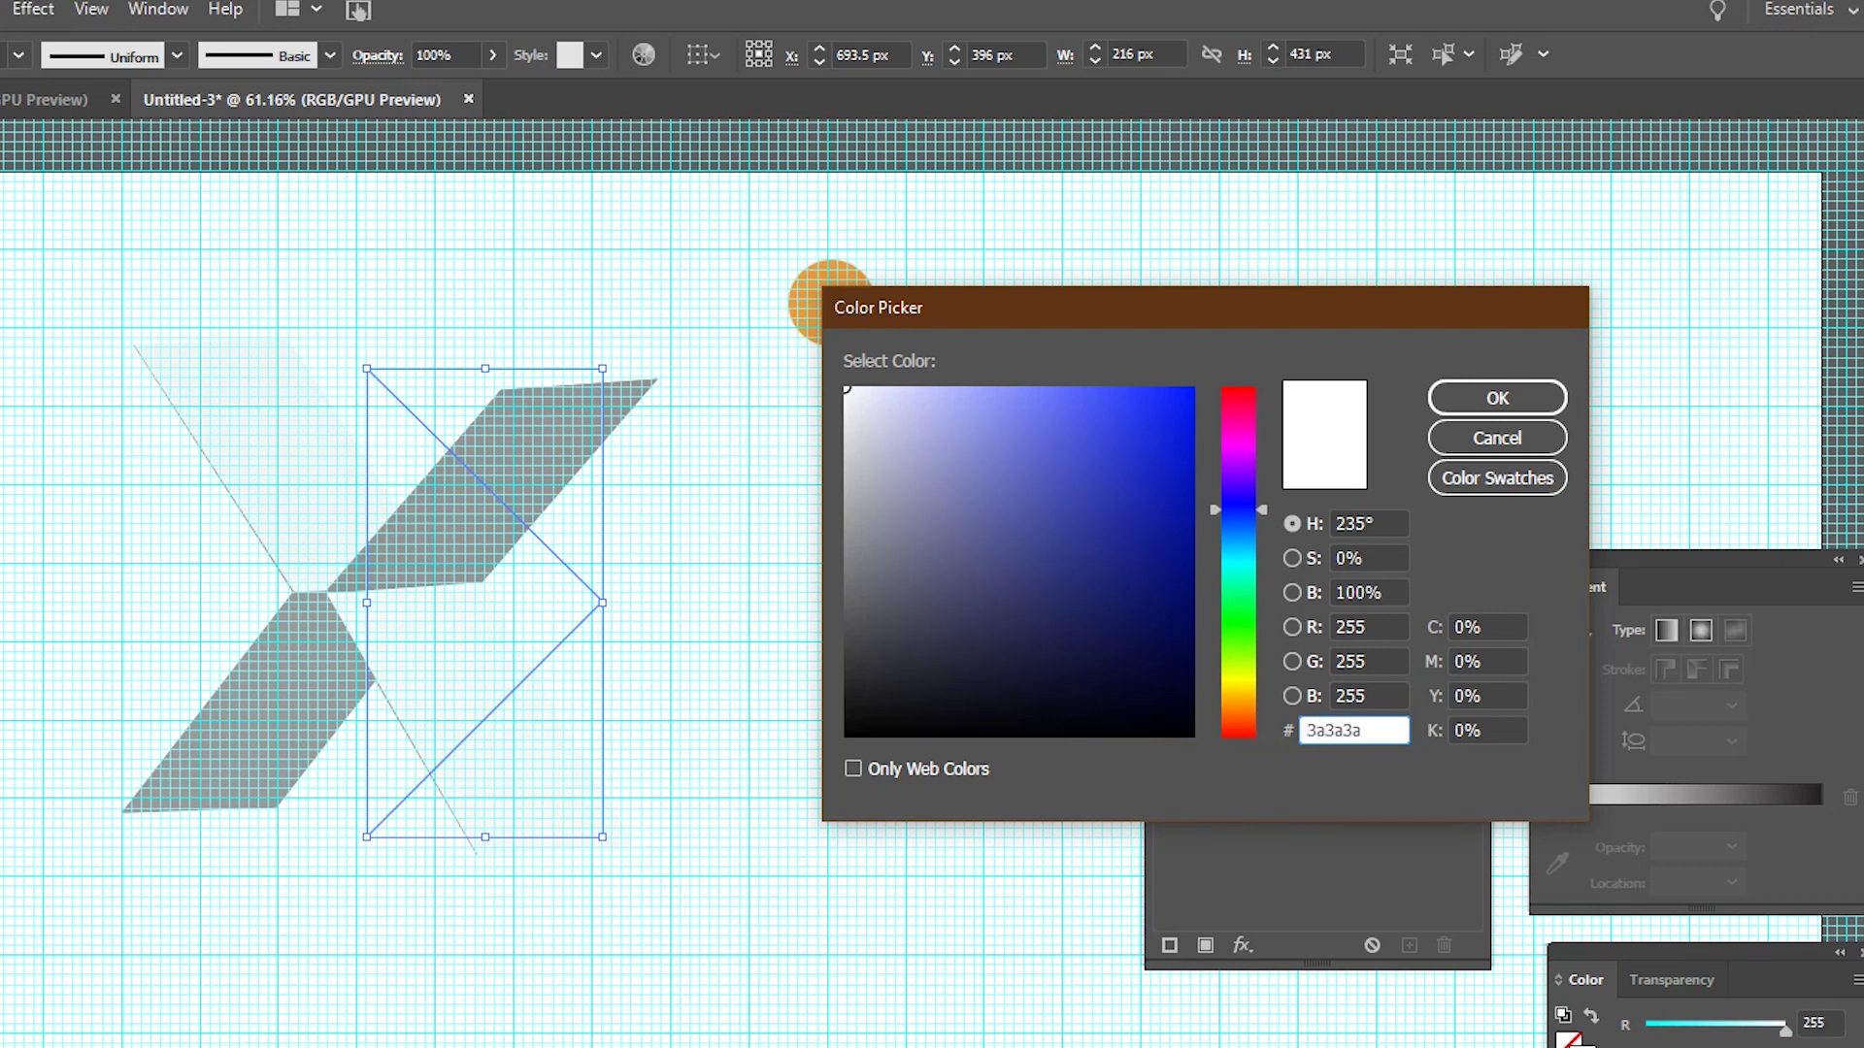
pyautogui.click(1473, 393)
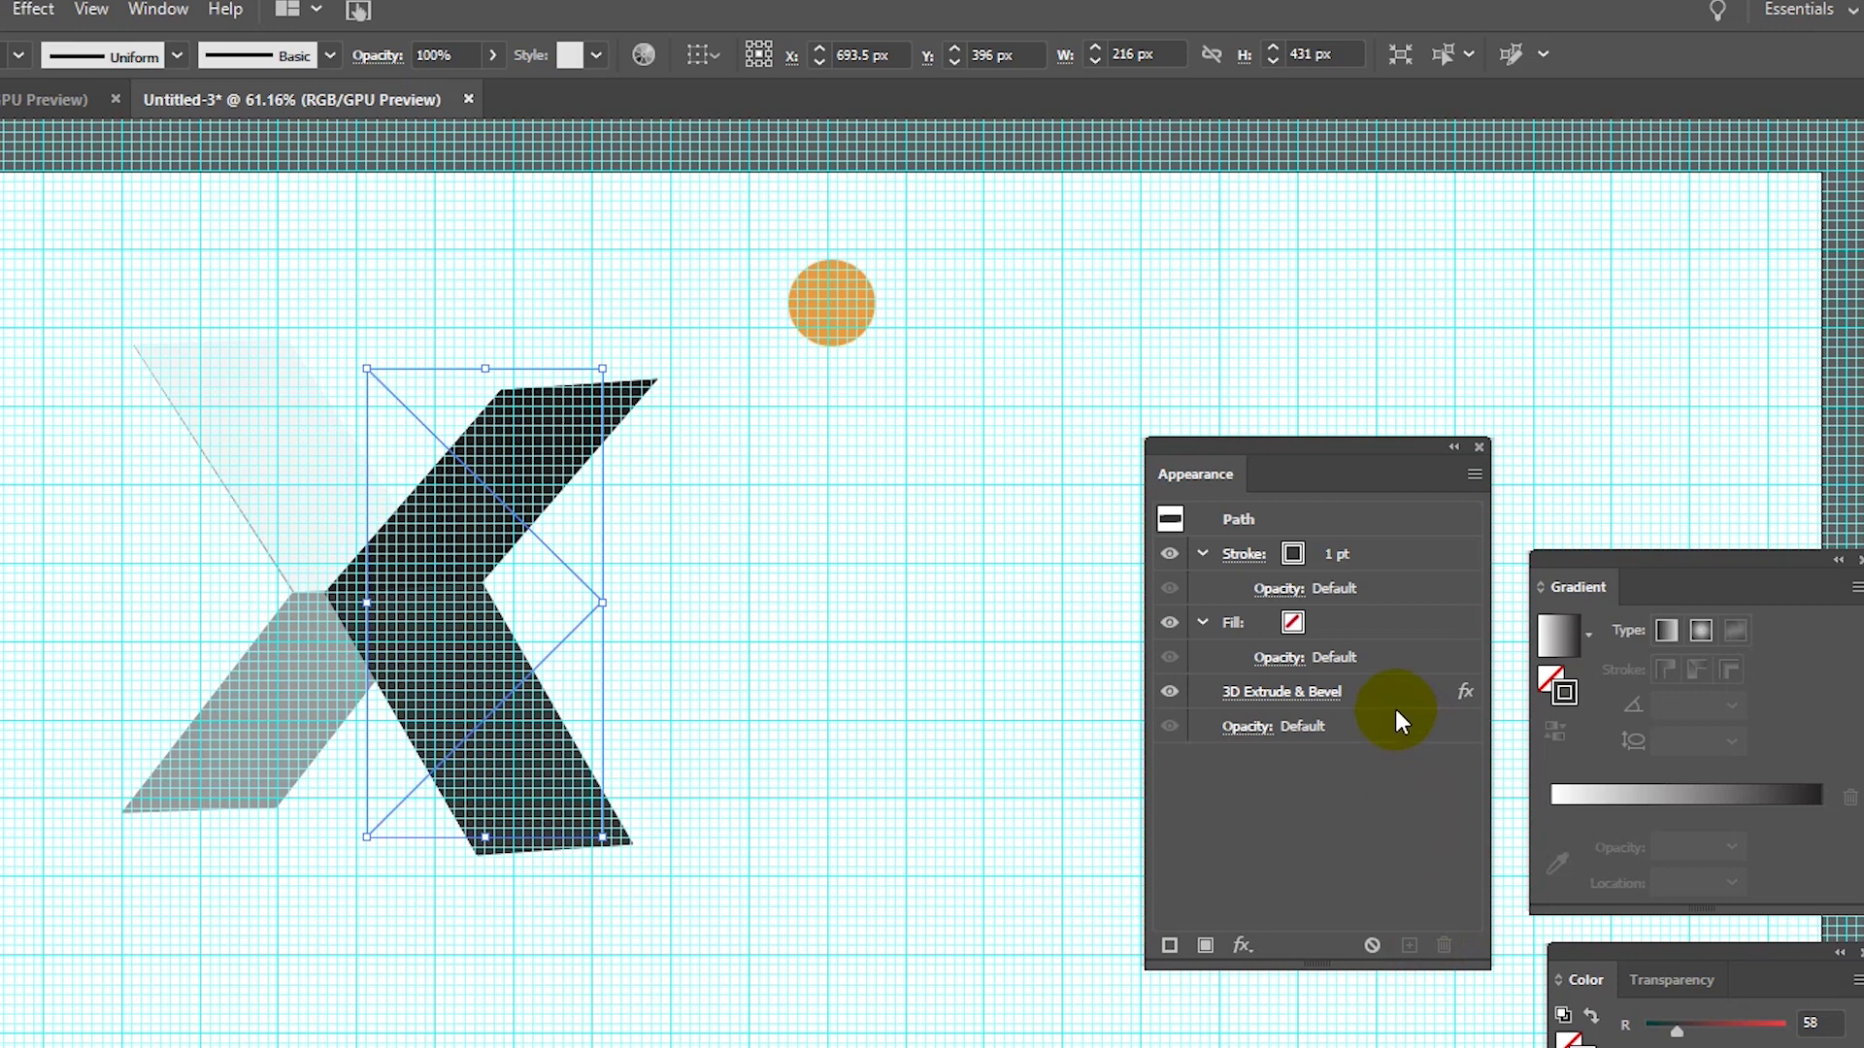
# Step: Reduce the dark copy's extrusion depth to 60 pt, forming a thin charcoal stripe
pyautogui.click(1293, 691)
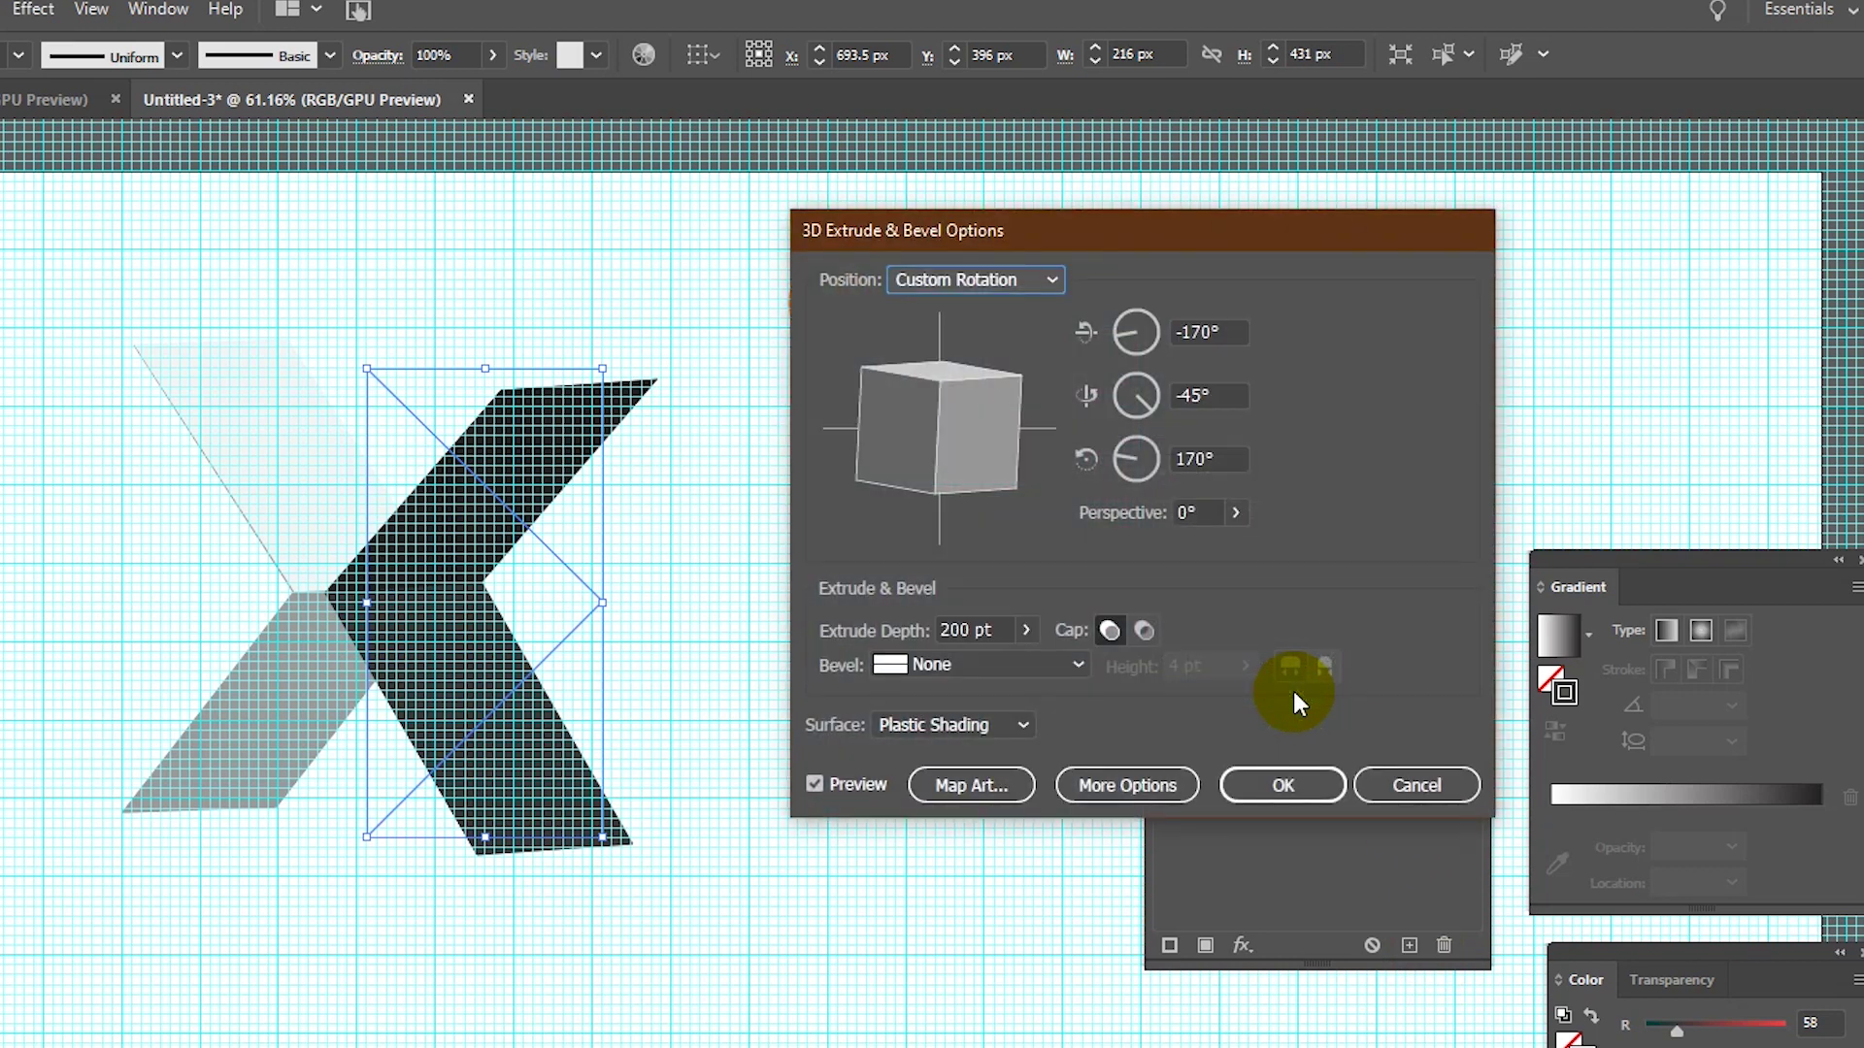
pyautogui.doubleClick(944, 621)
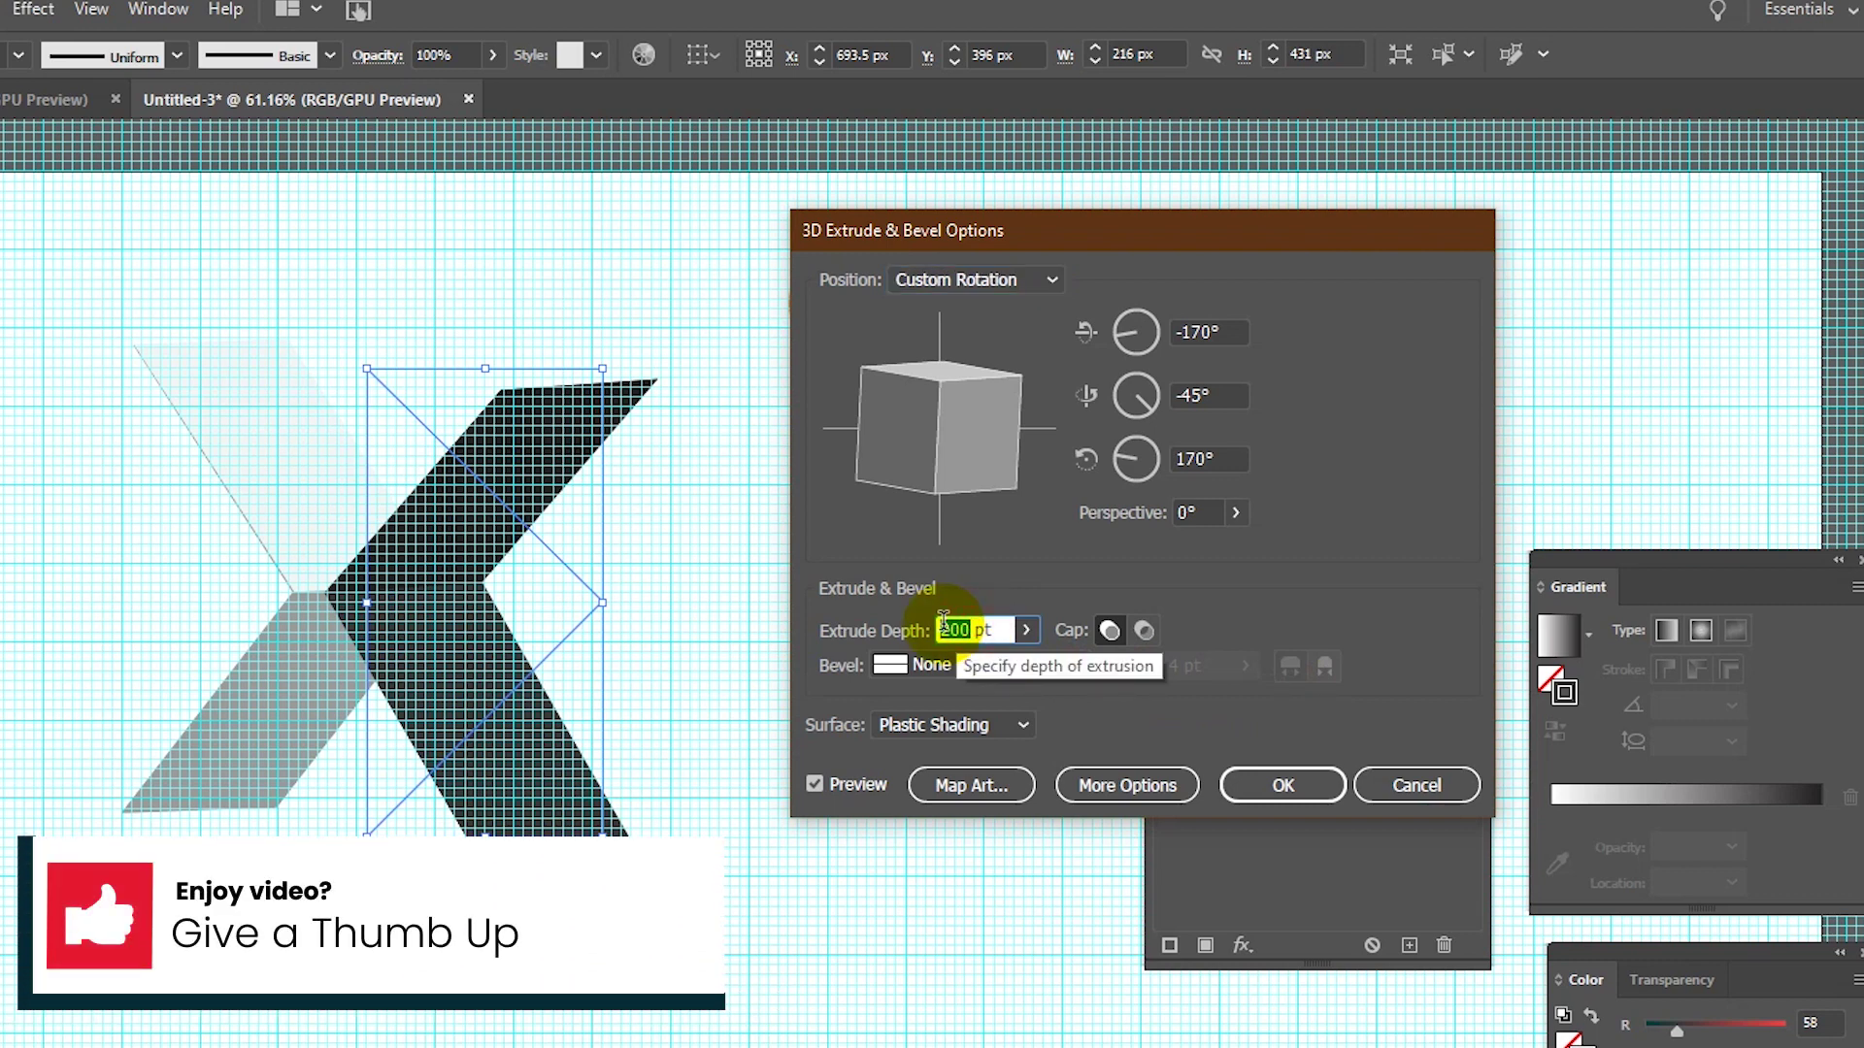
pyautogui.write('60')
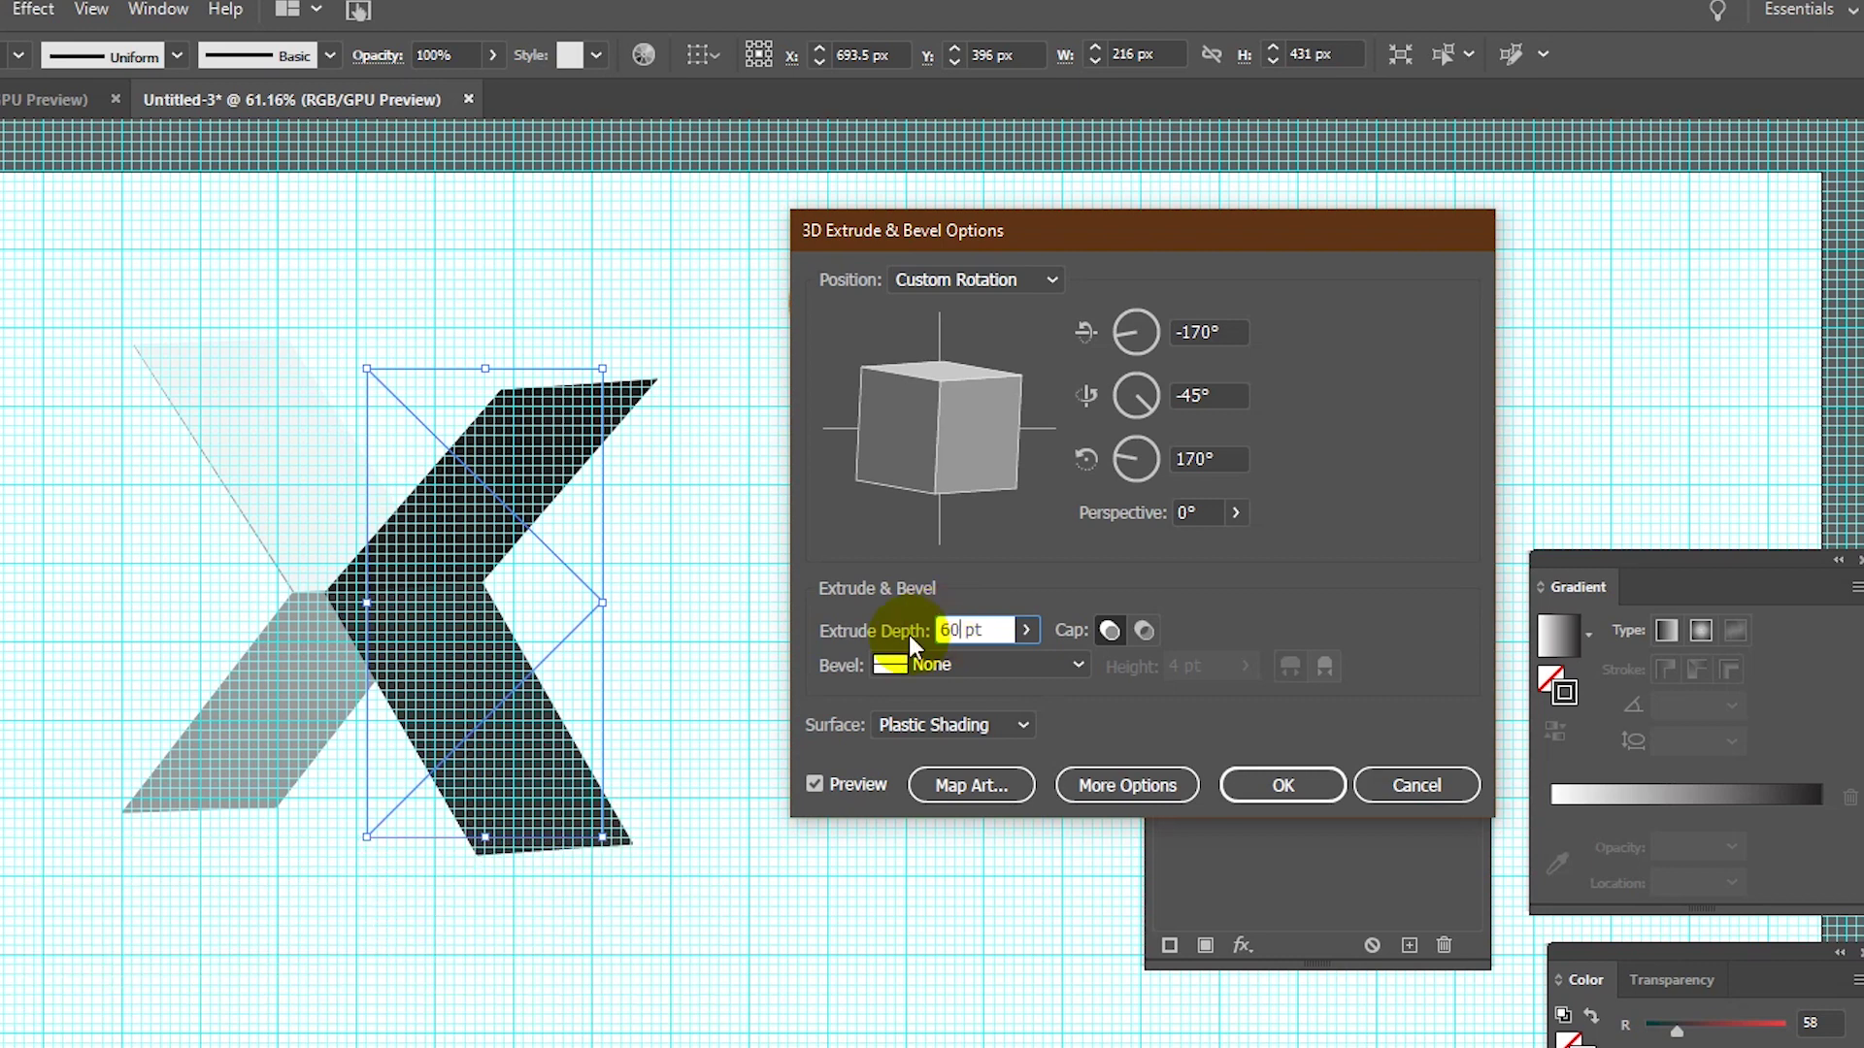
pyautogui.click(814, 784)
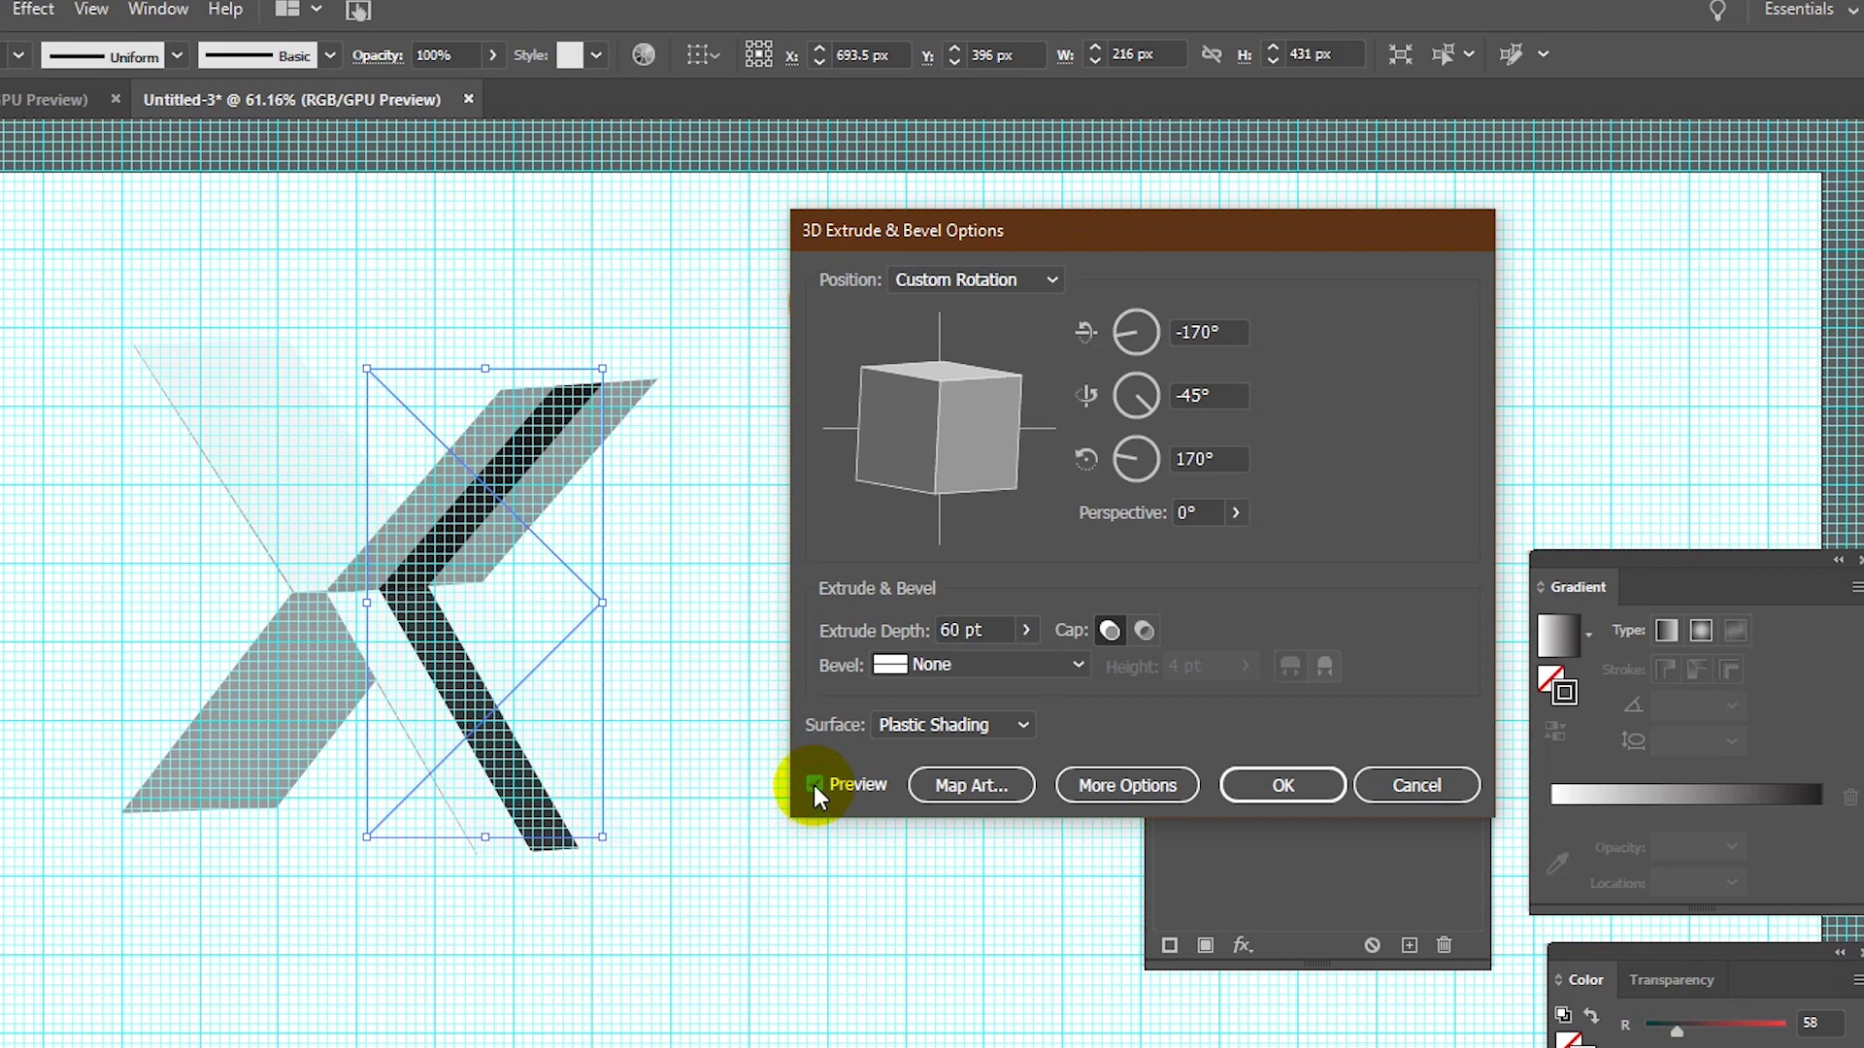
pyautogui.click(1284, 785)
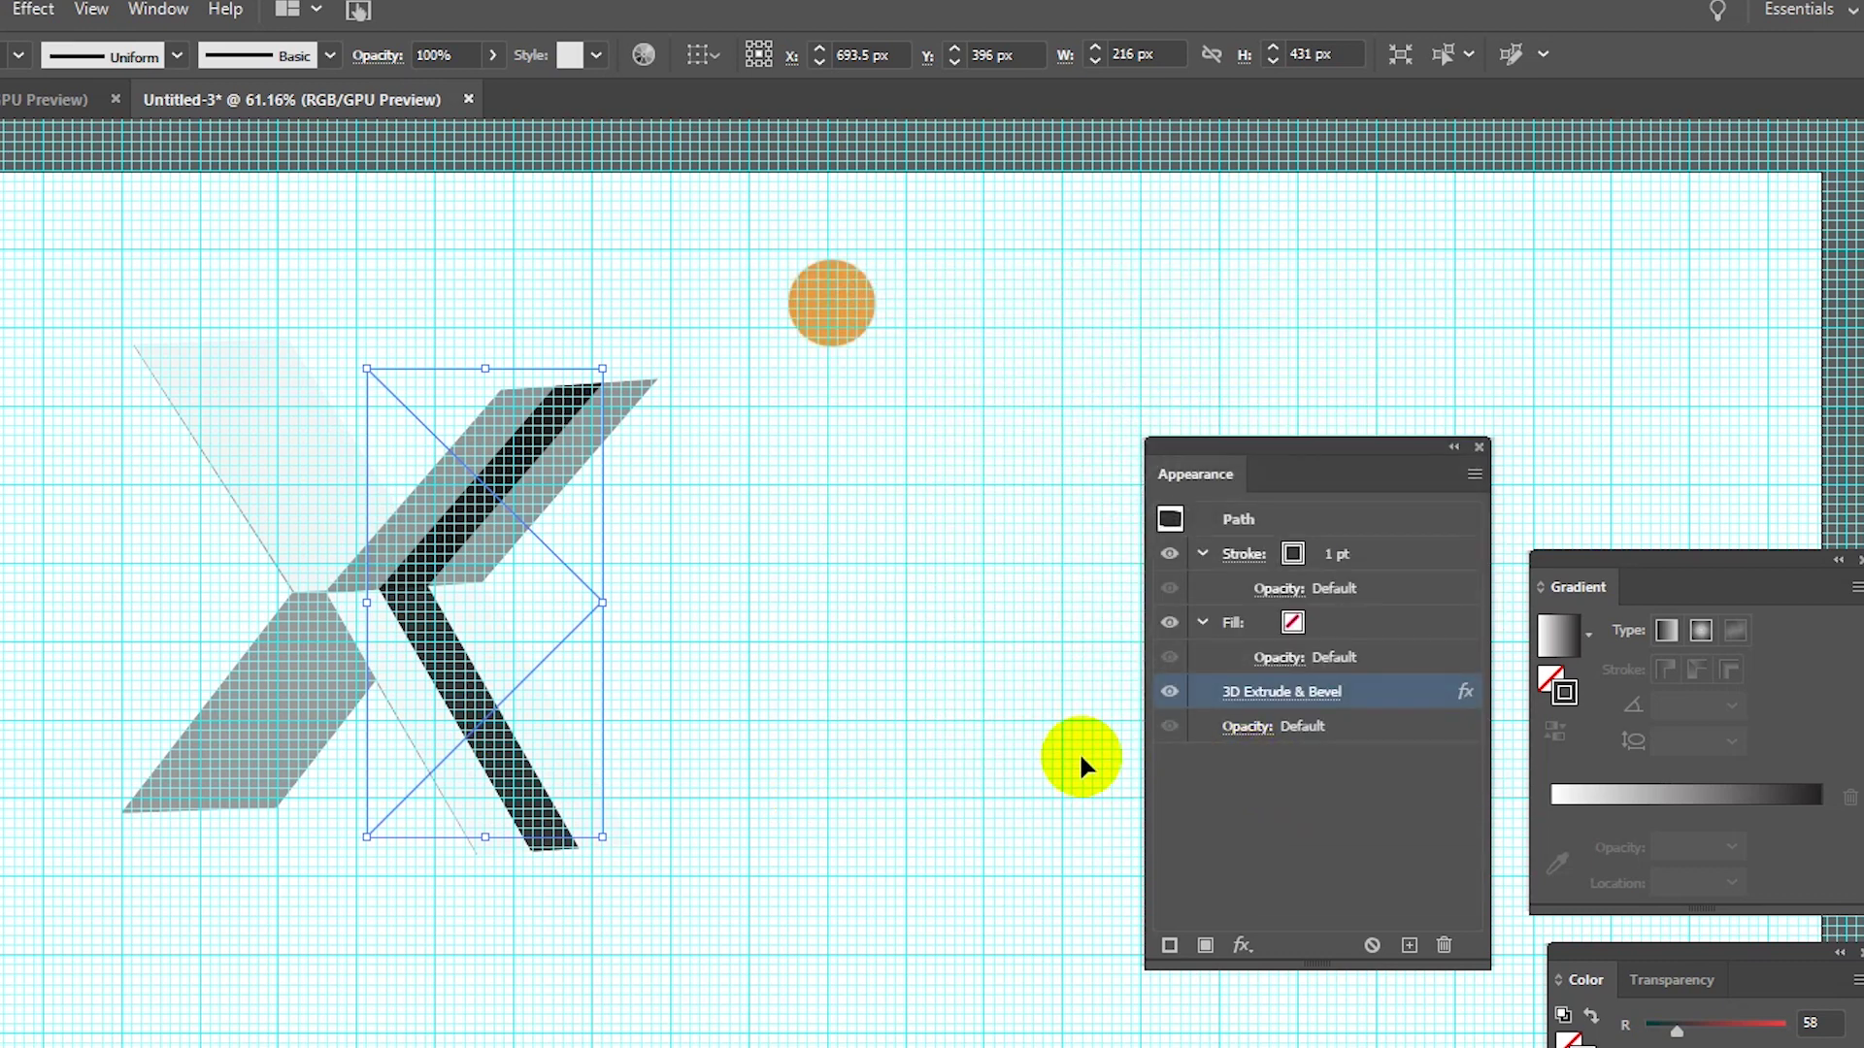
# Step: Duplicate the faint left extruded shape in place, in front of the original
pyautogui.click(272, 441)
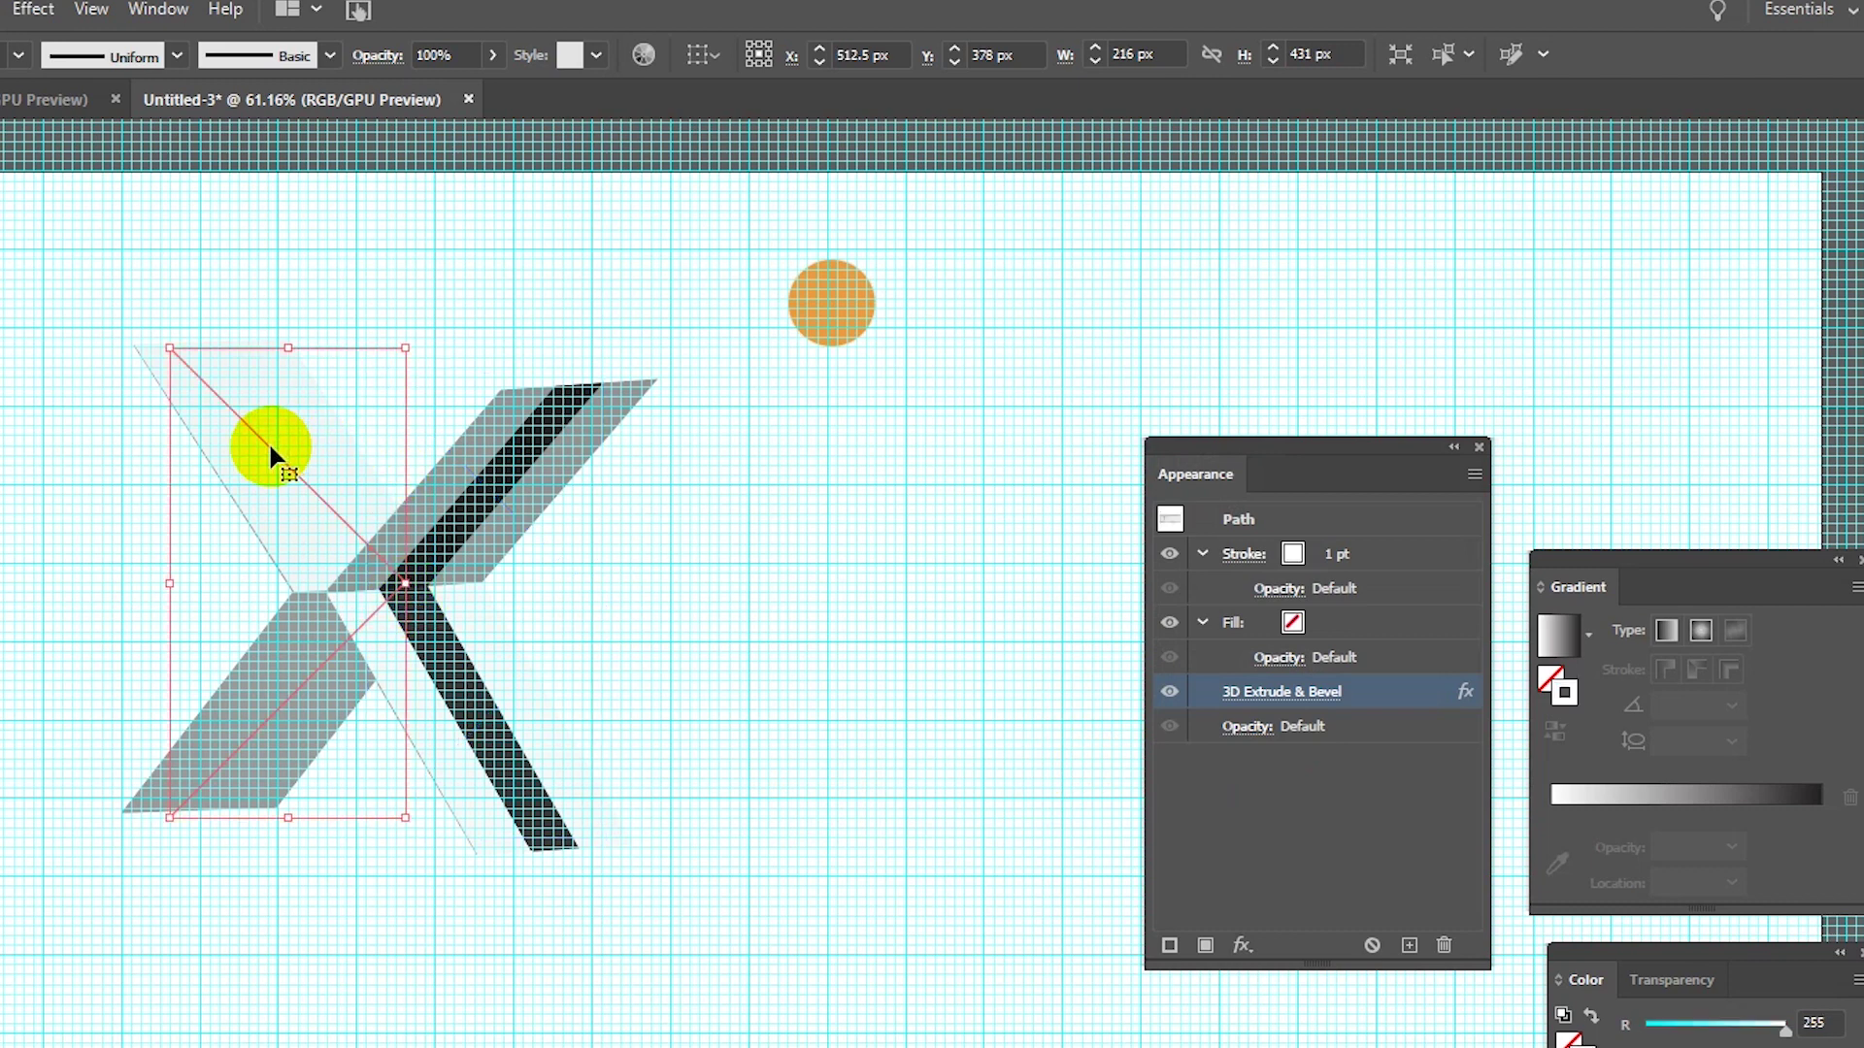
pyautogui.hotkey('ctrl', 'c')
pyautogui.hotkey('ctrl', 'f')
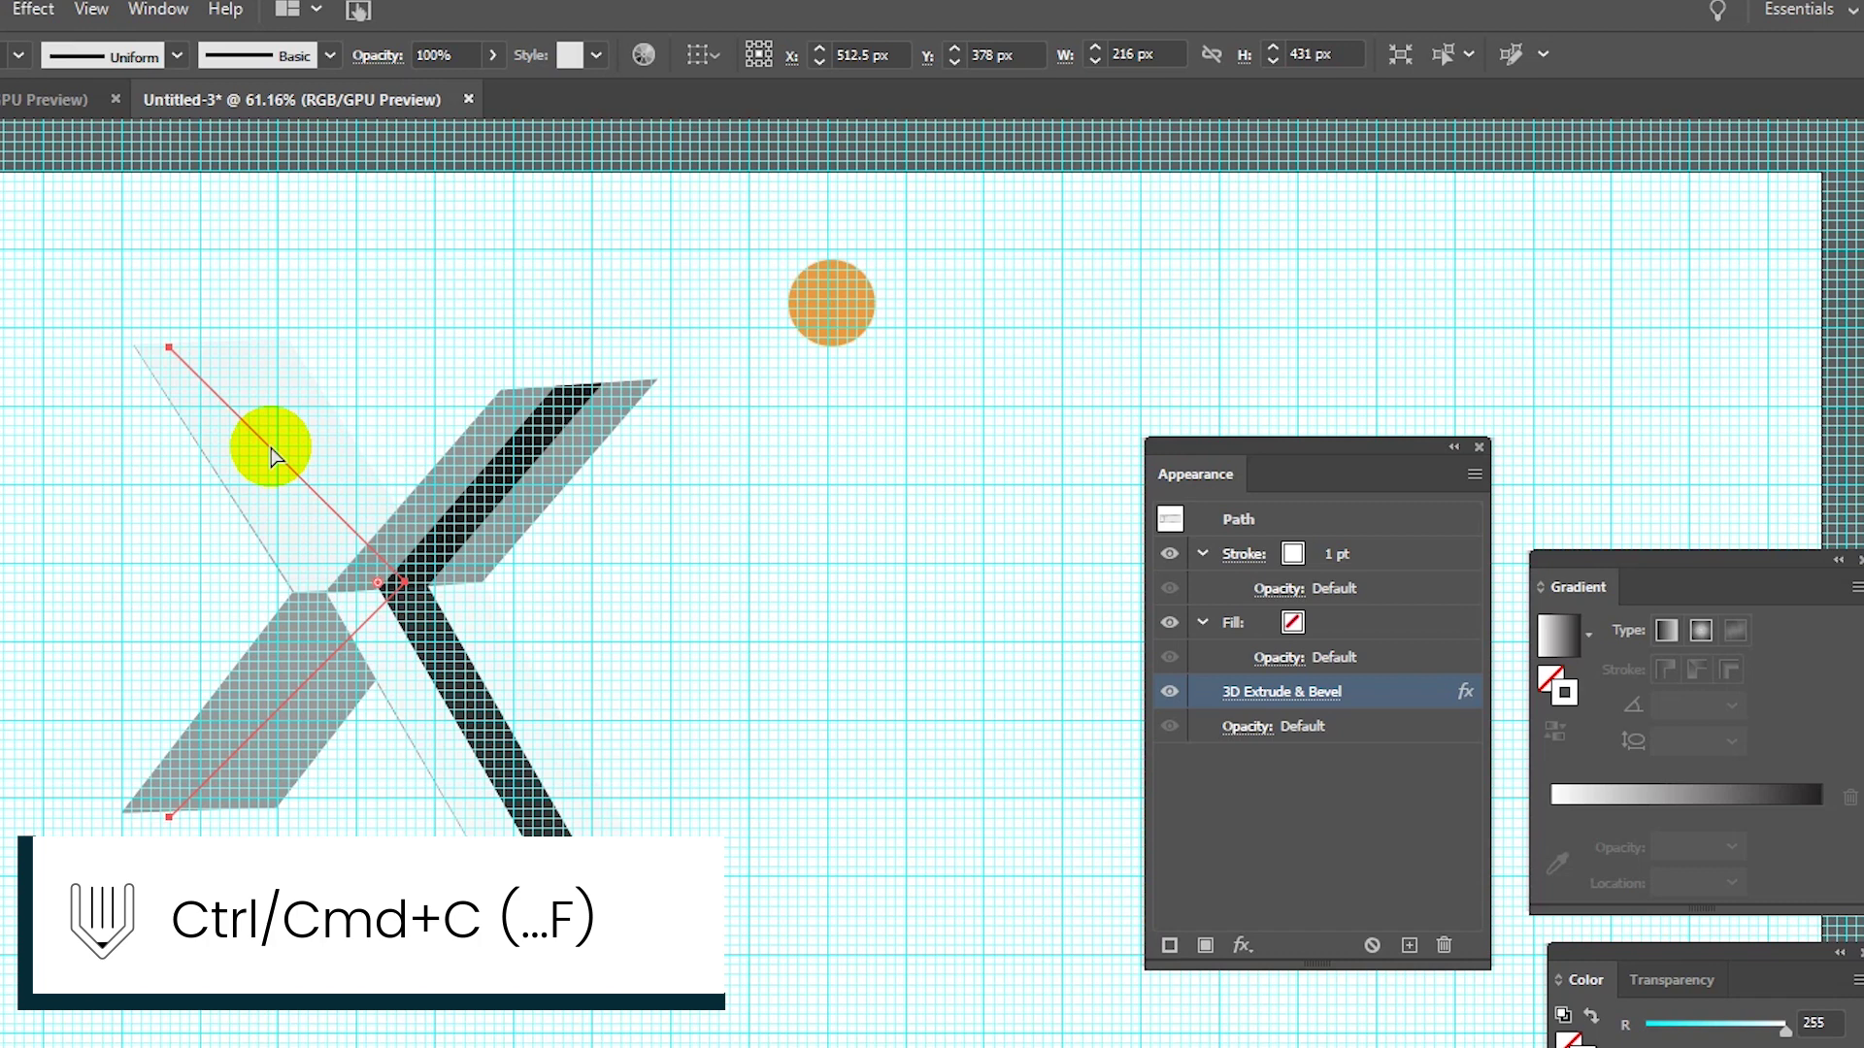
pyautogui.press('v')
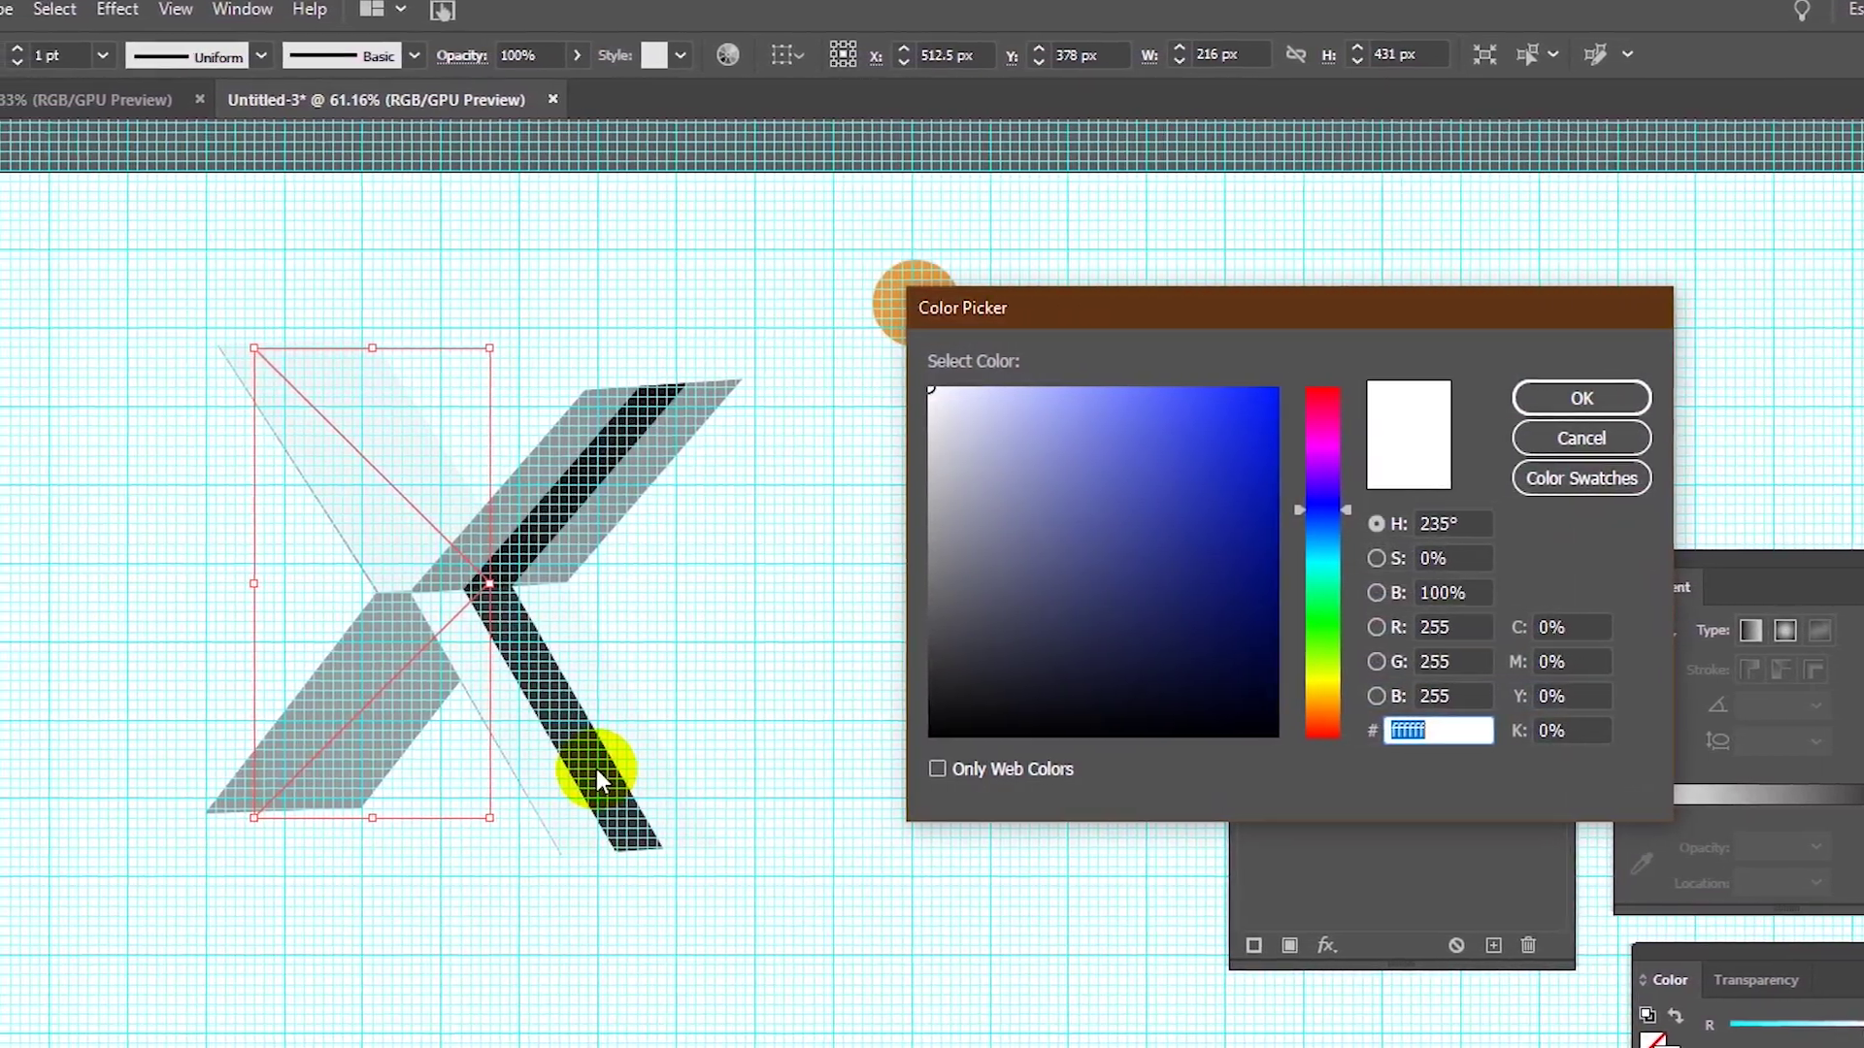
# Step: Colour the copied chevron dark navy with hex 444 and bring up its stroke options
pyautogui.write('444')
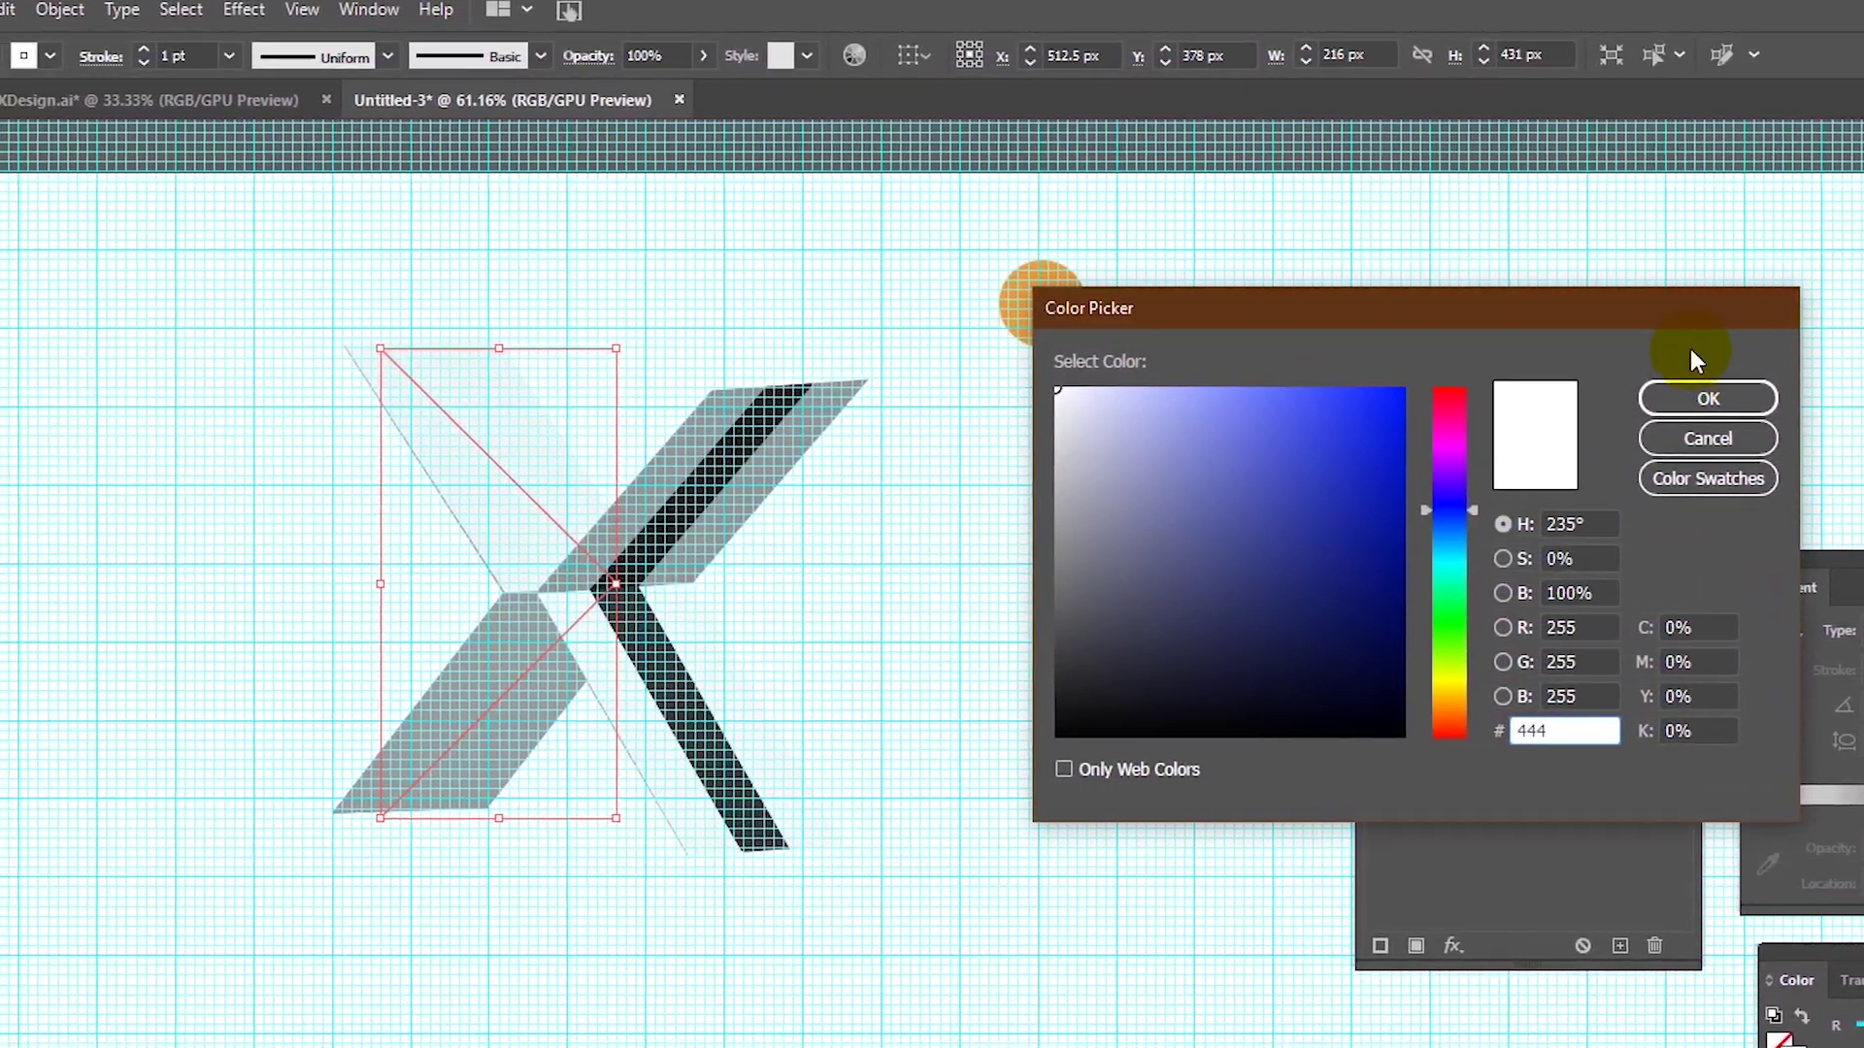
pyautogui.click(1666, 398)
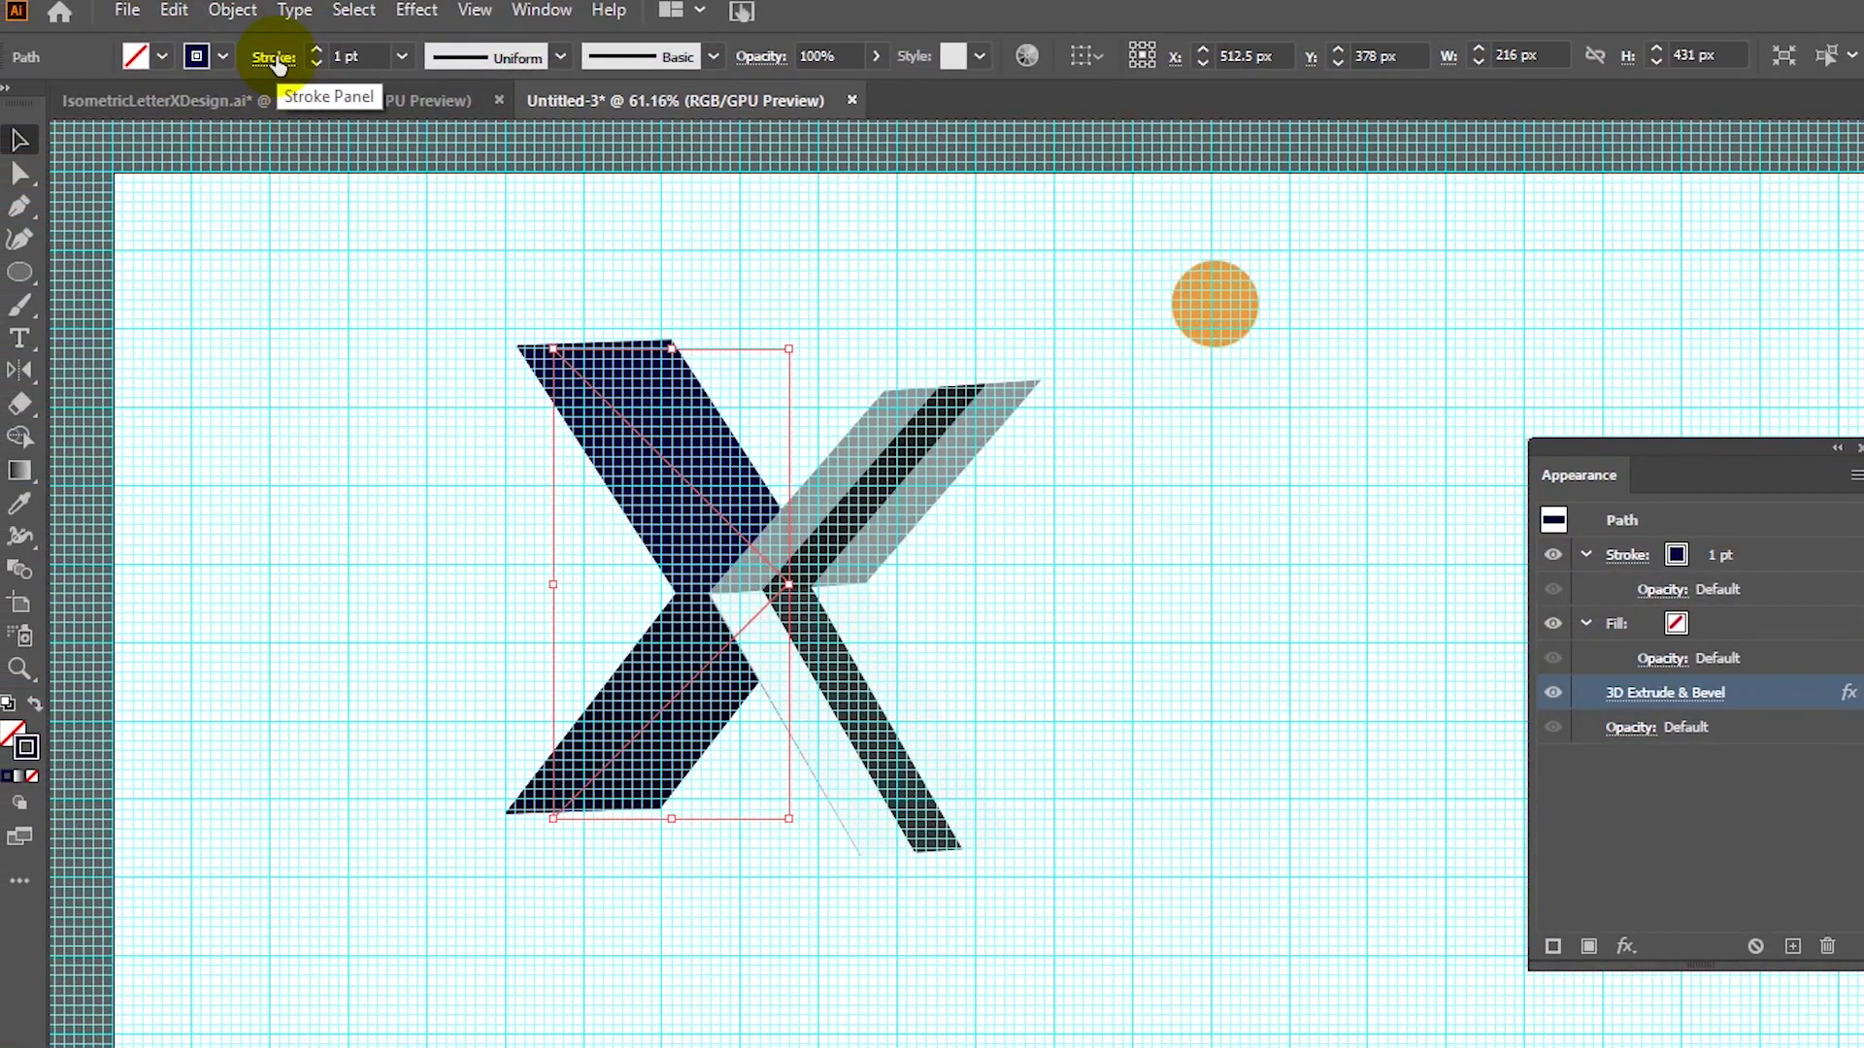
pyautogui.click(274, 59)
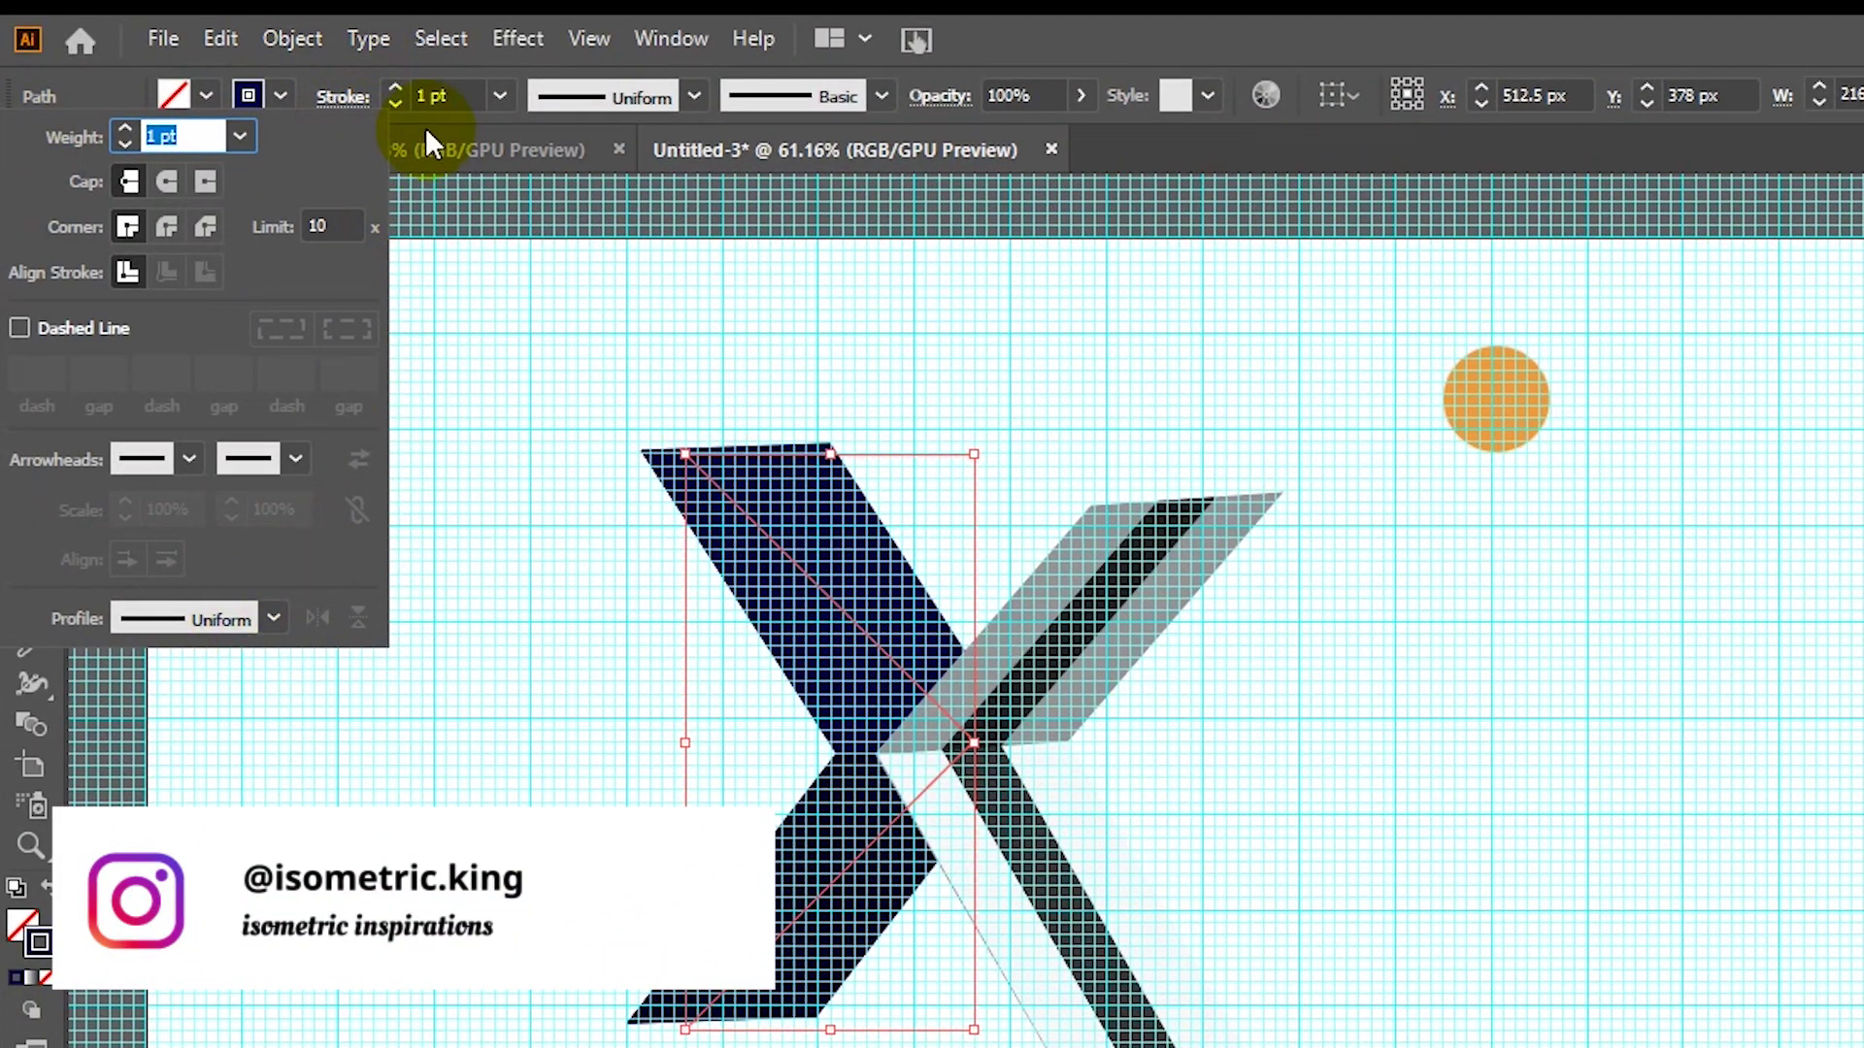
# Step: Make the chevron's 1 pt stroke a dashed line with an 80 pt dash length
pyautogui.click(20, 327)
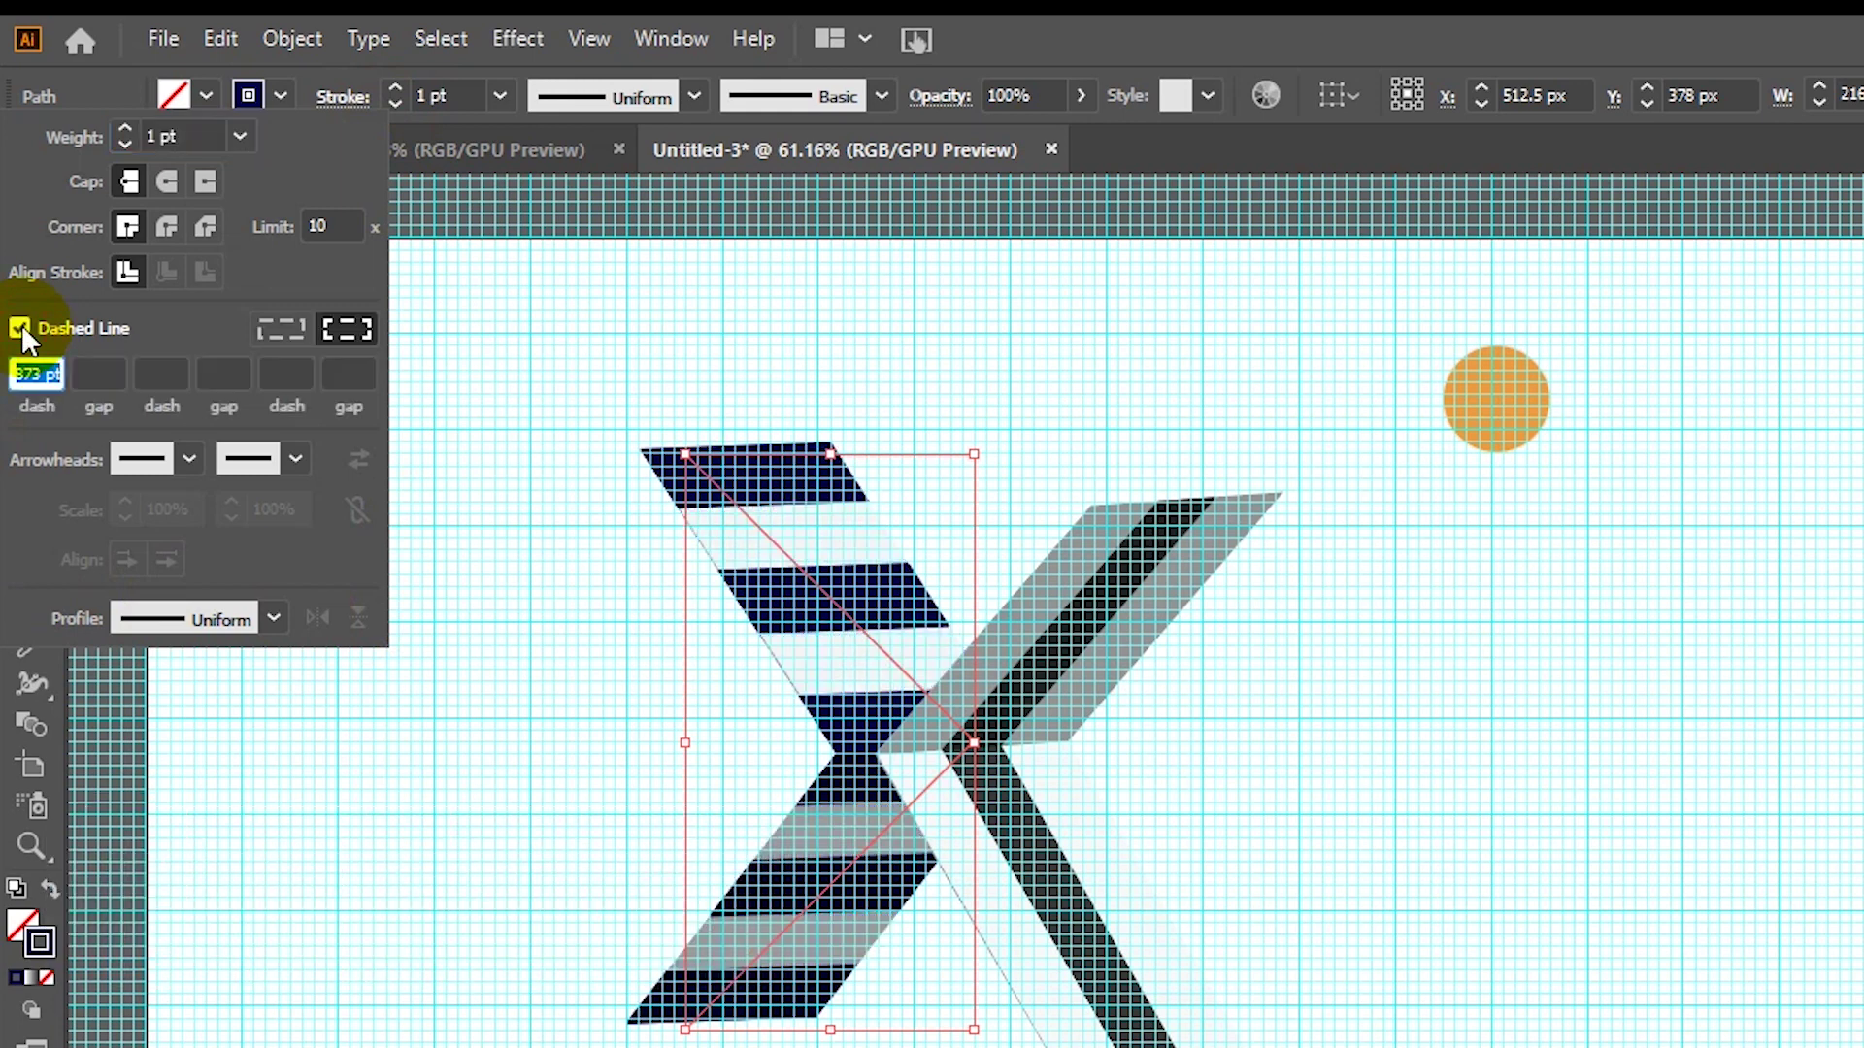
pyautogui.click(27, 373)
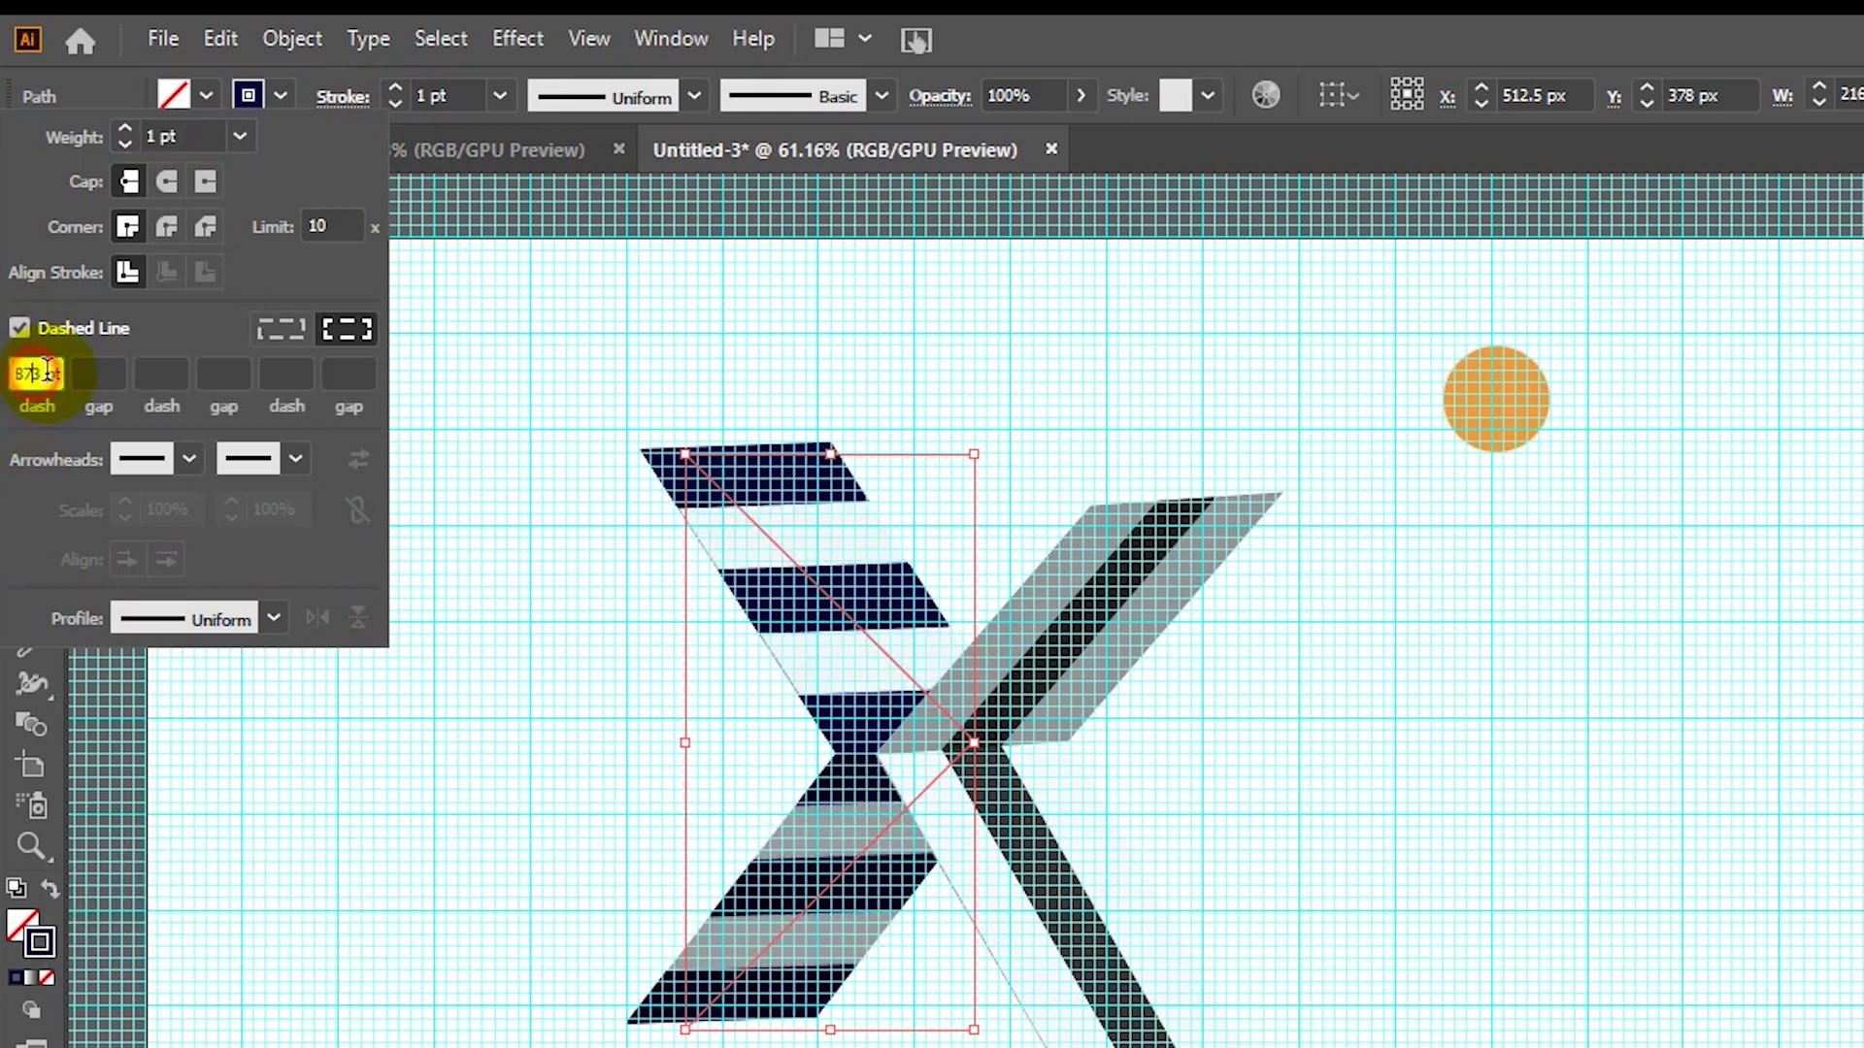
pyautogui.write('116.45')
pyautogui.press('Return')
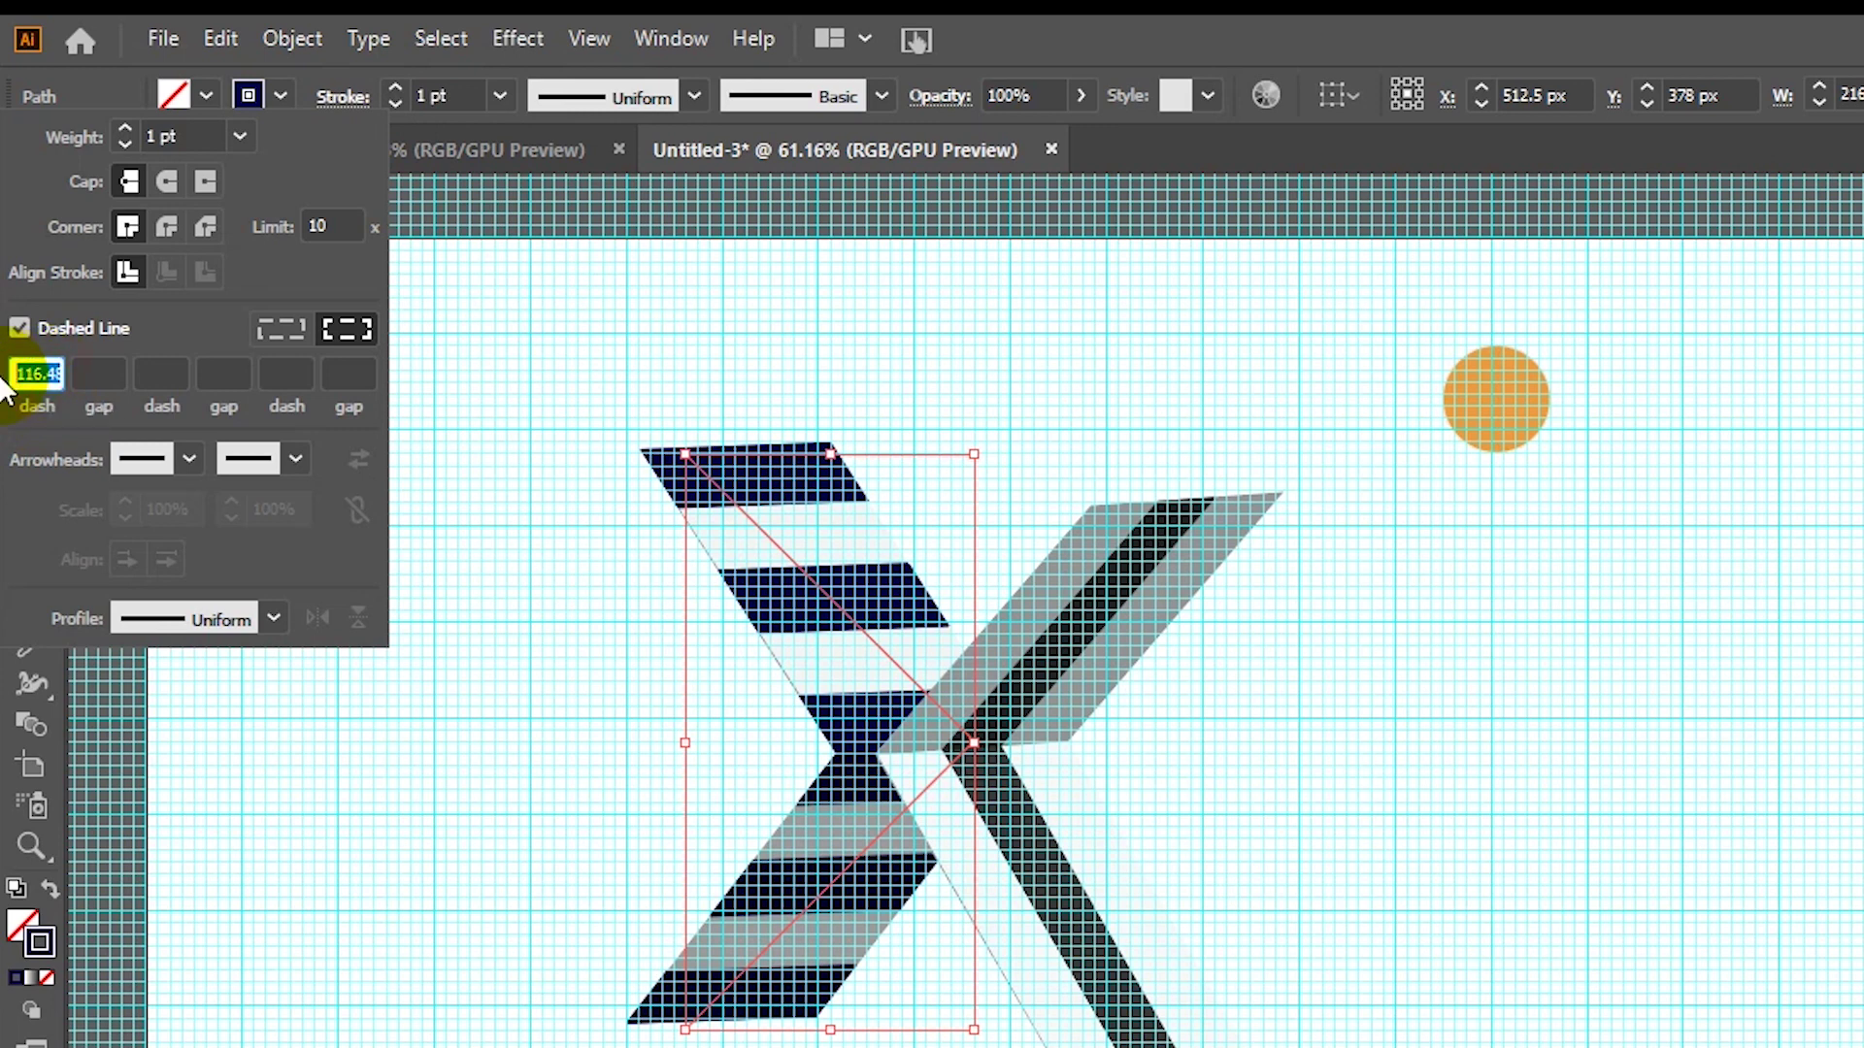
pyautogui.press('BackSpace')
pyautogui.write('80')
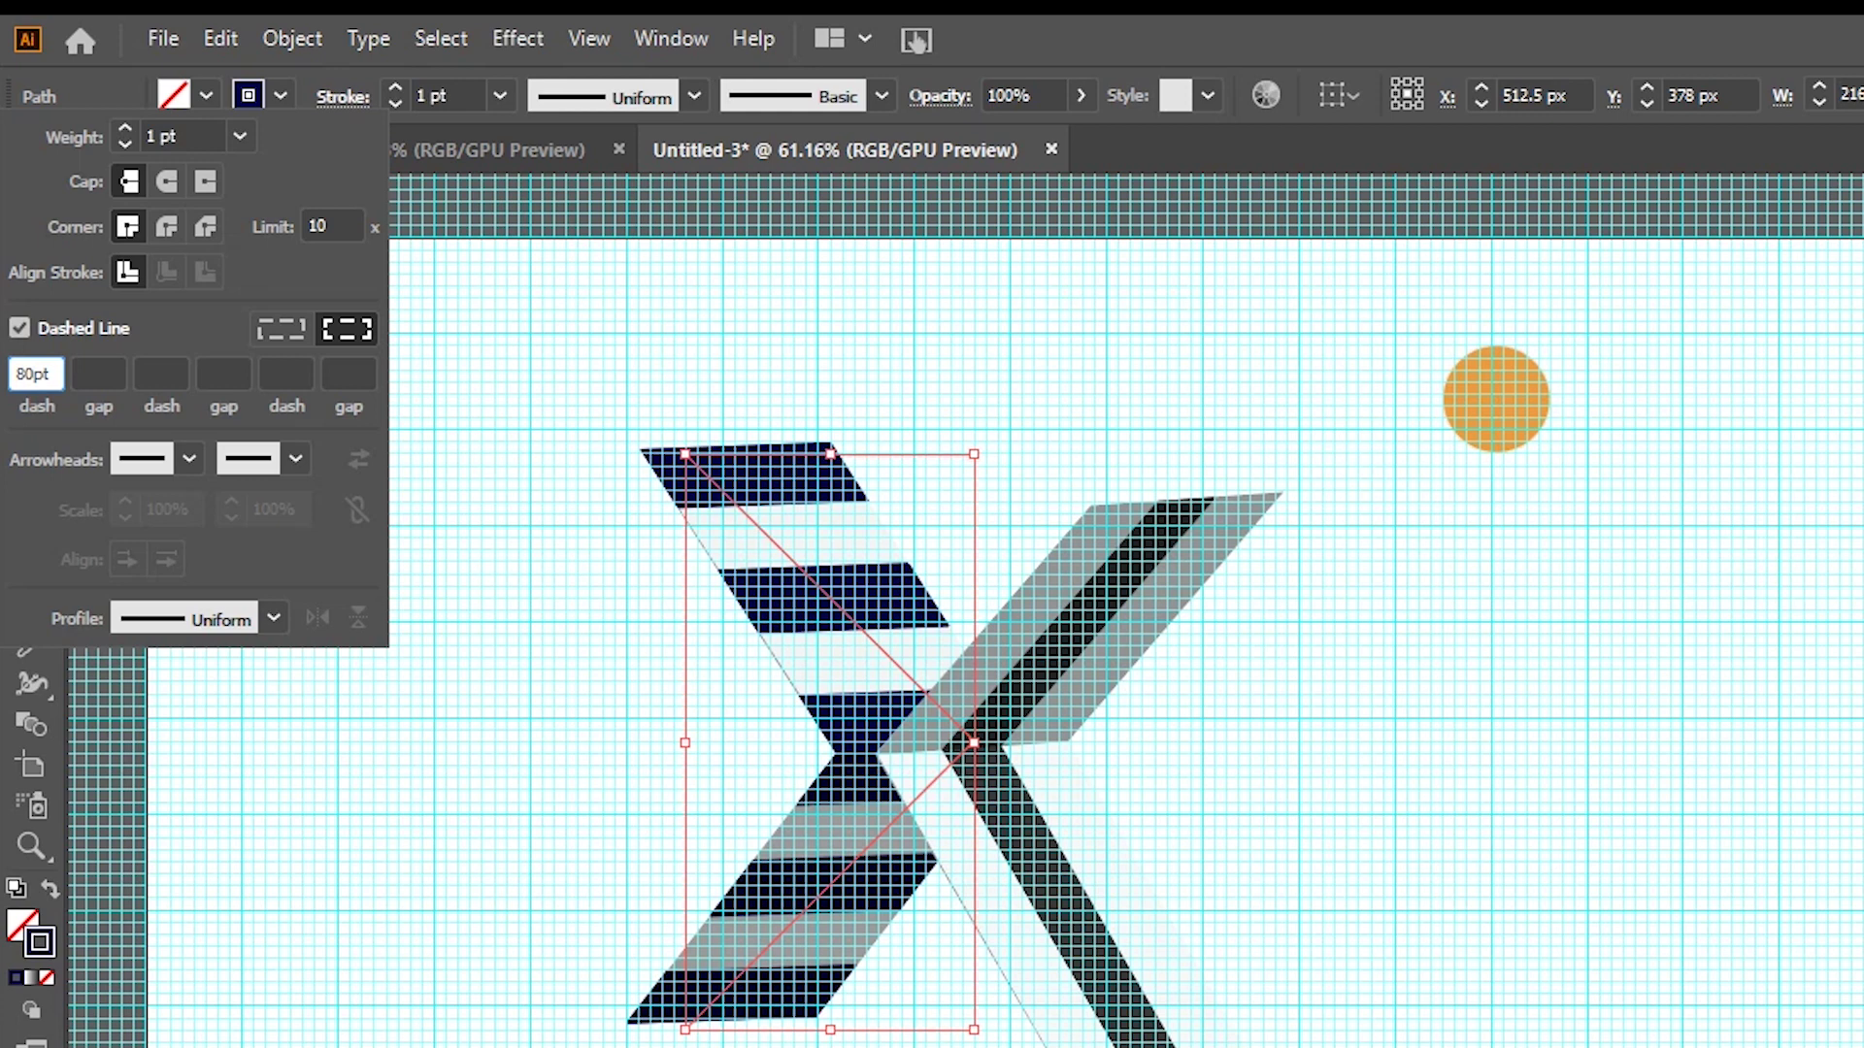
pyautogui.click(32, 374)
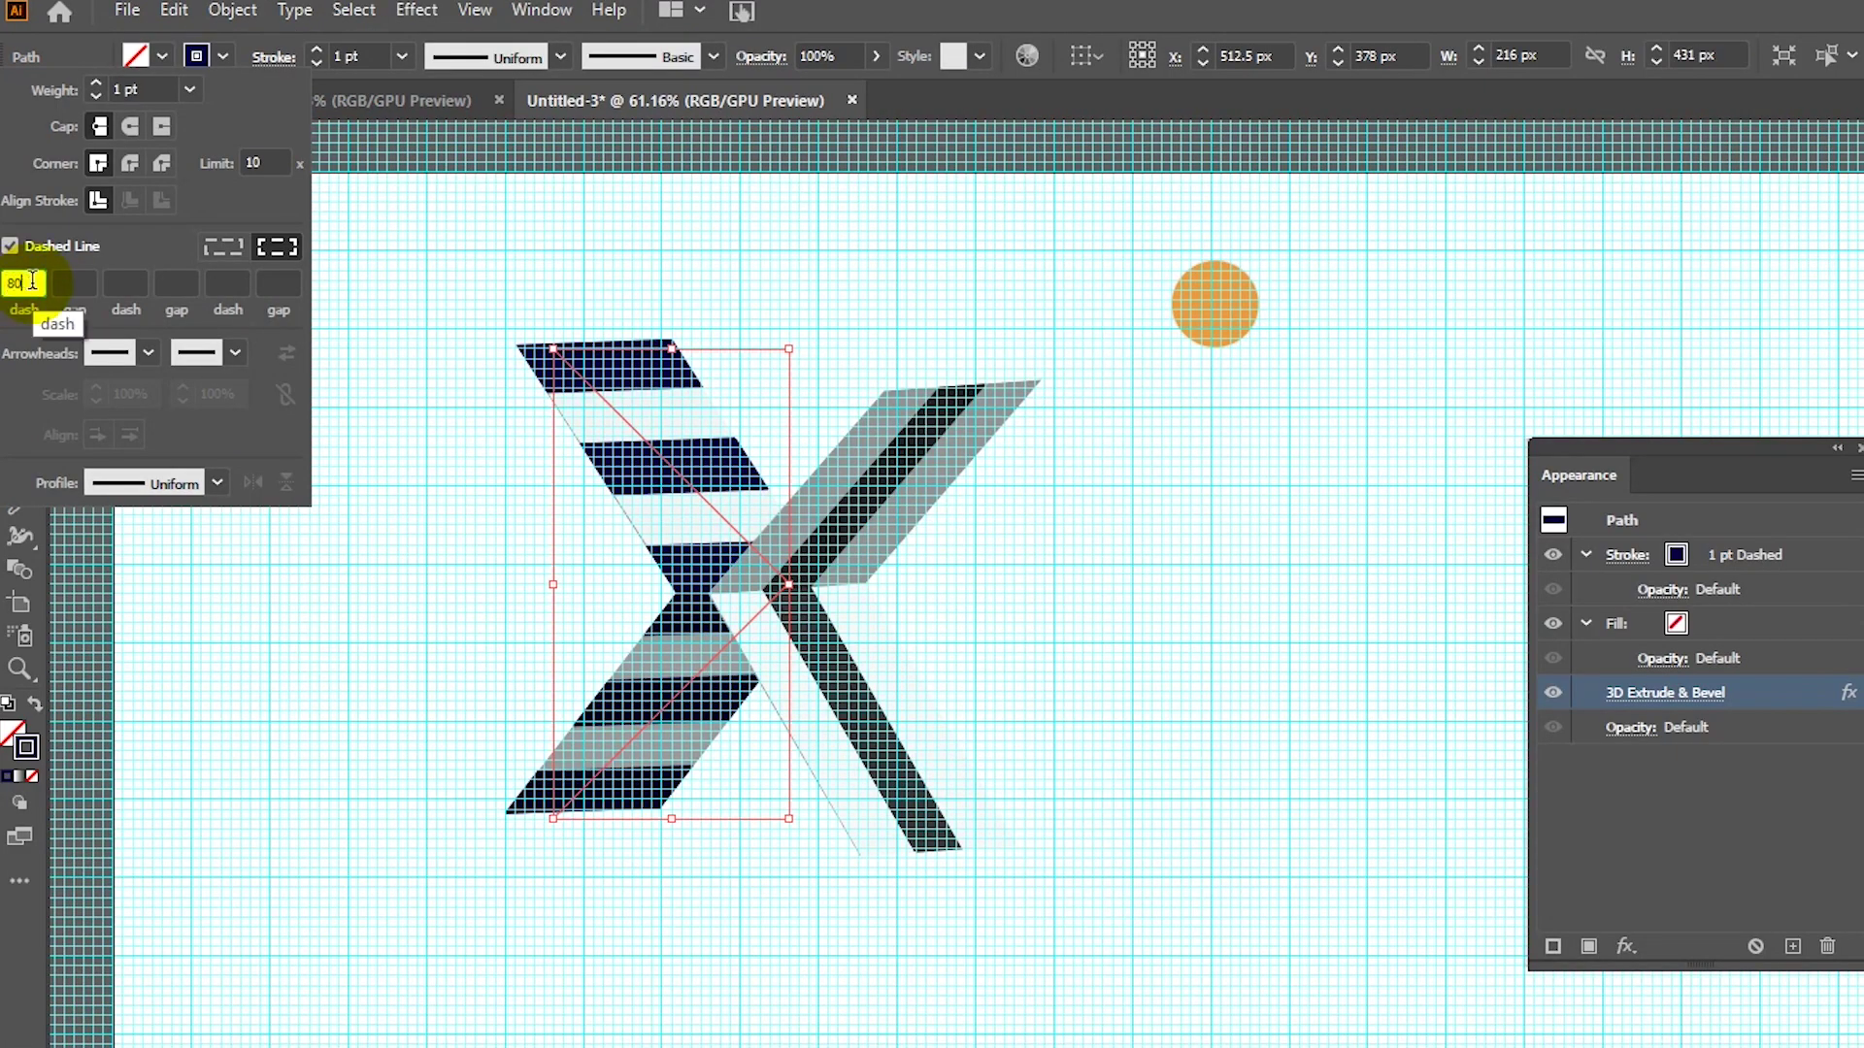
pyautogui.press('Return')
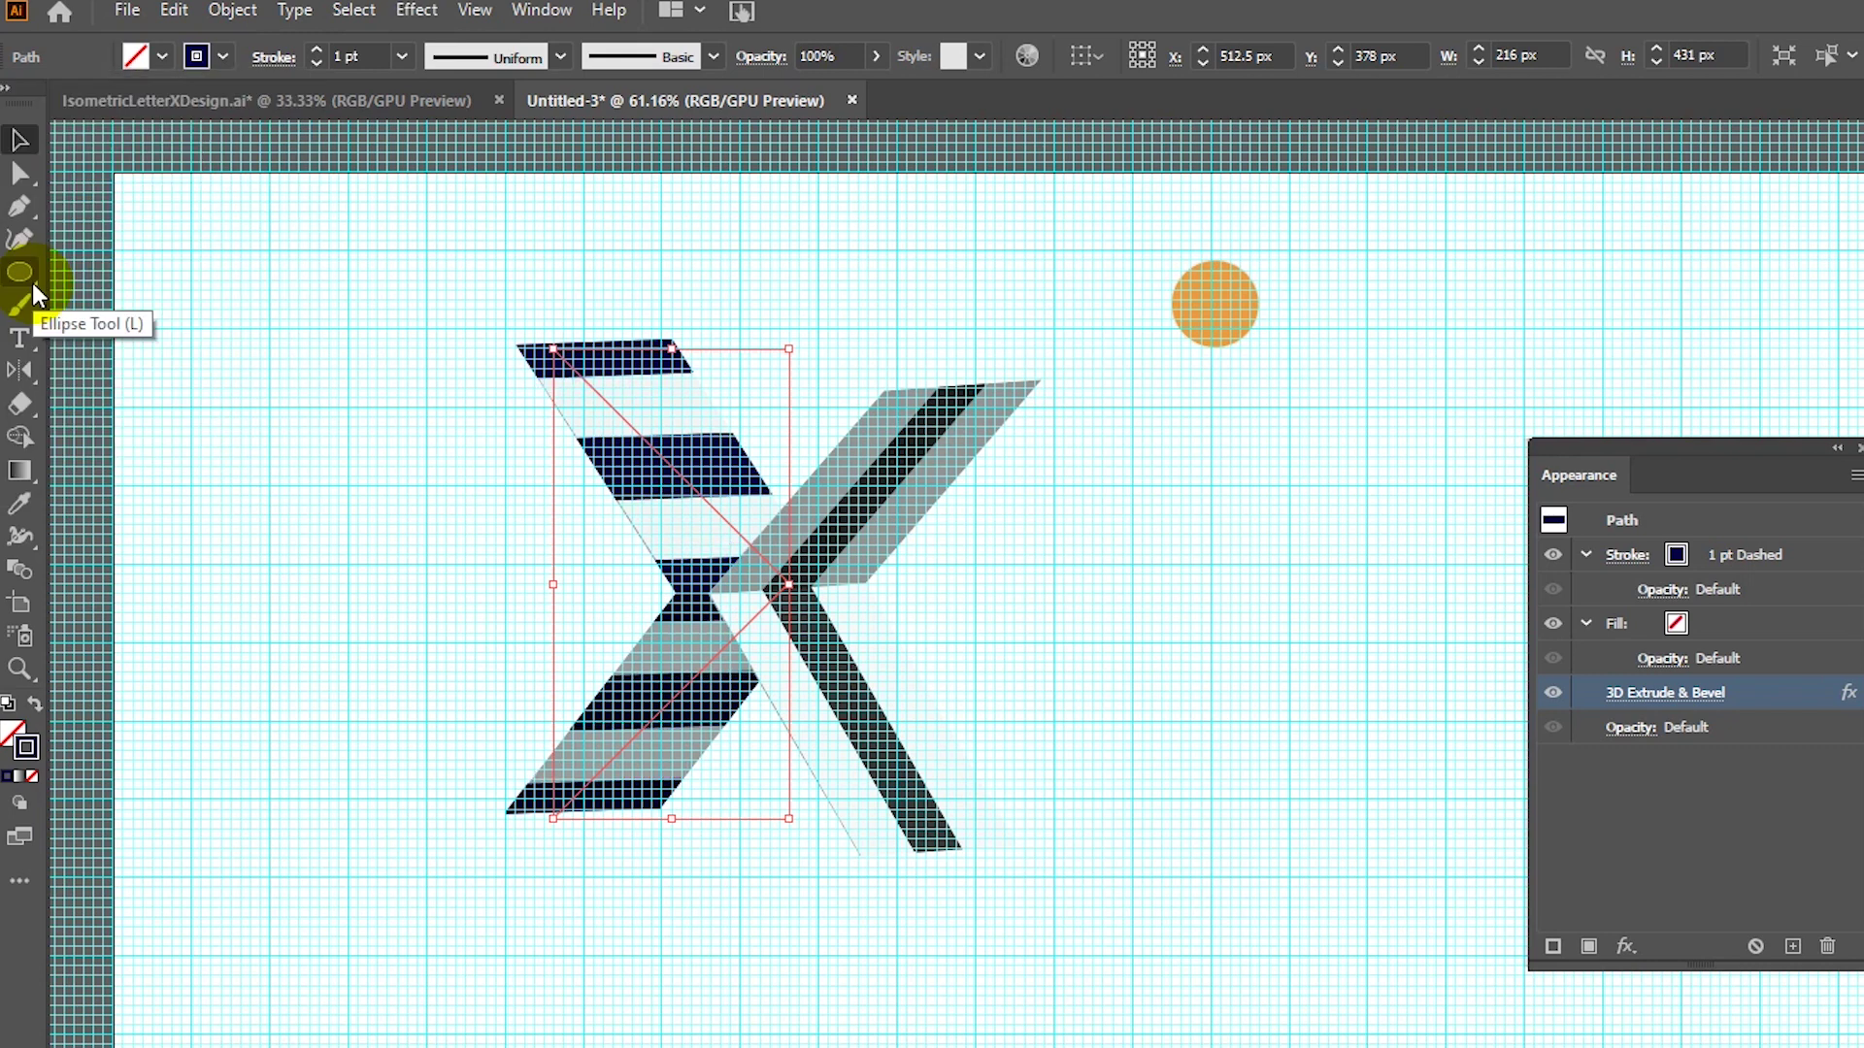
# Step: Deselect everything, hide the grid with Ctrl+", and check the right chevron before deselecting it
pyautogui.click(183, 451)
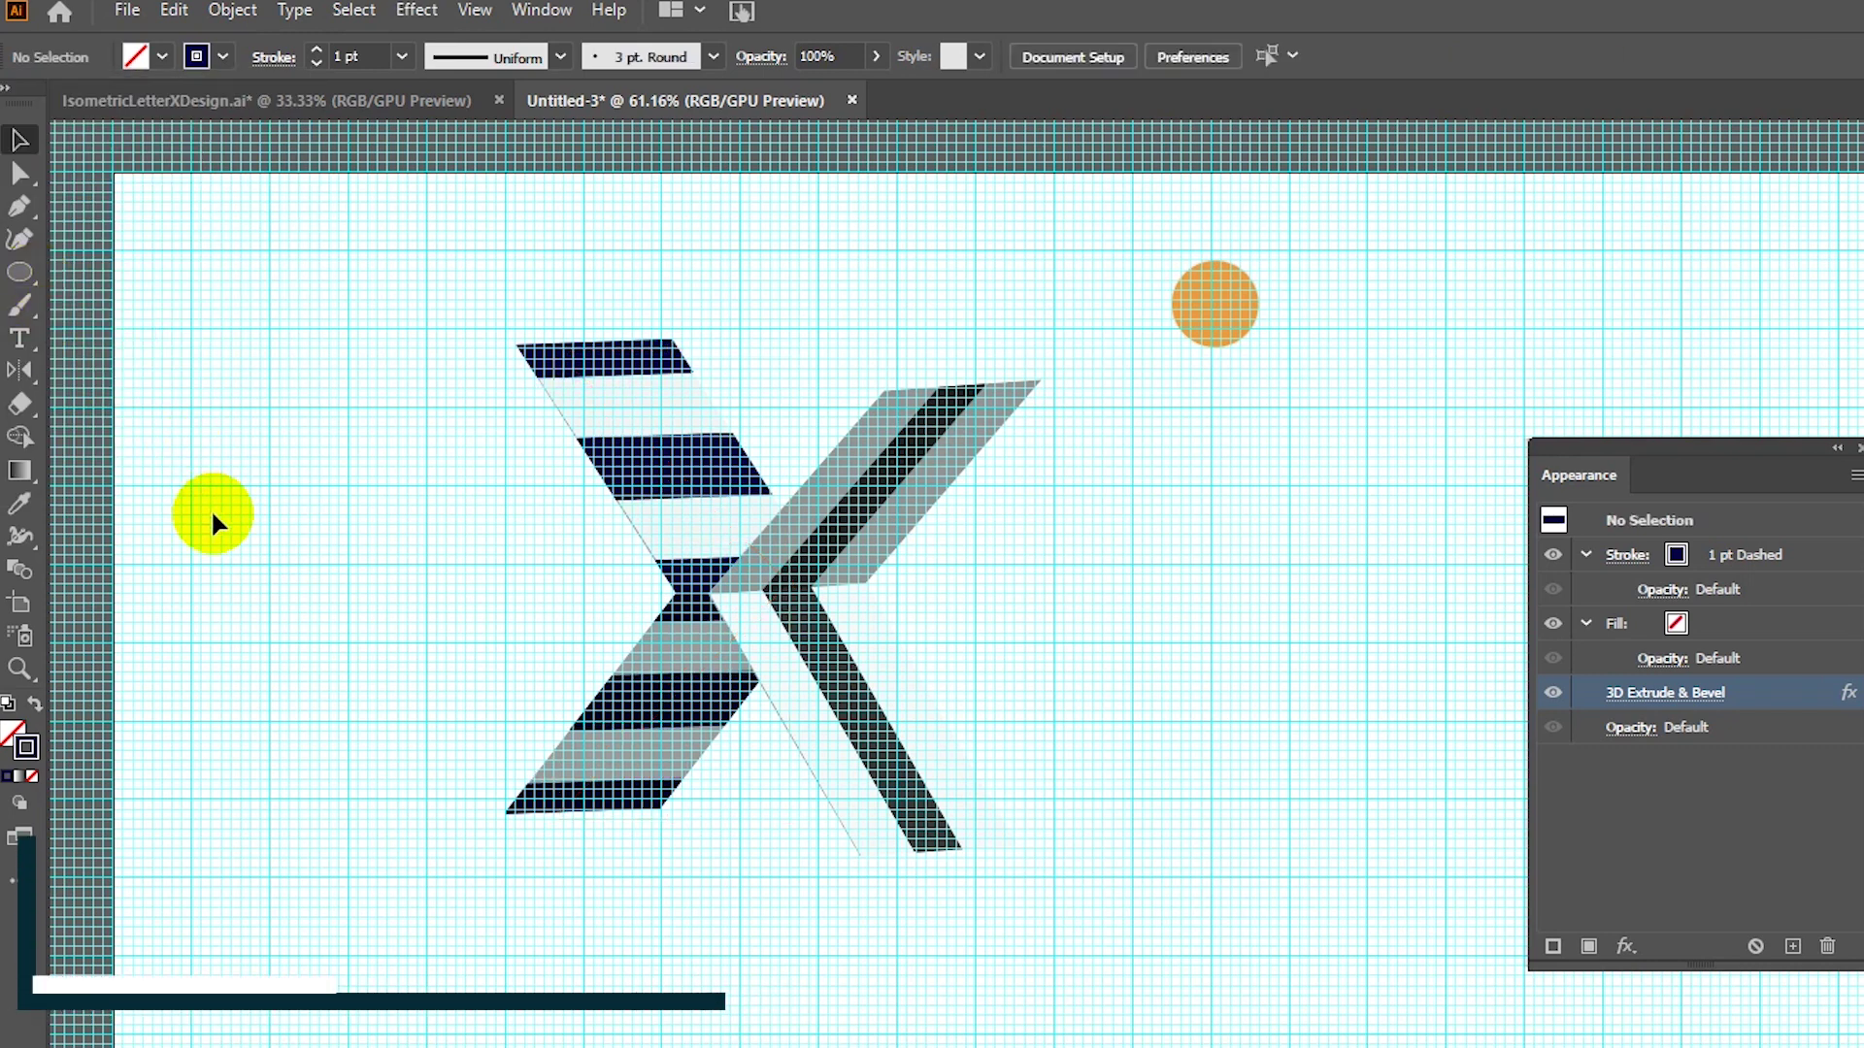
pyautogui.hotkey('ctrl', '"')
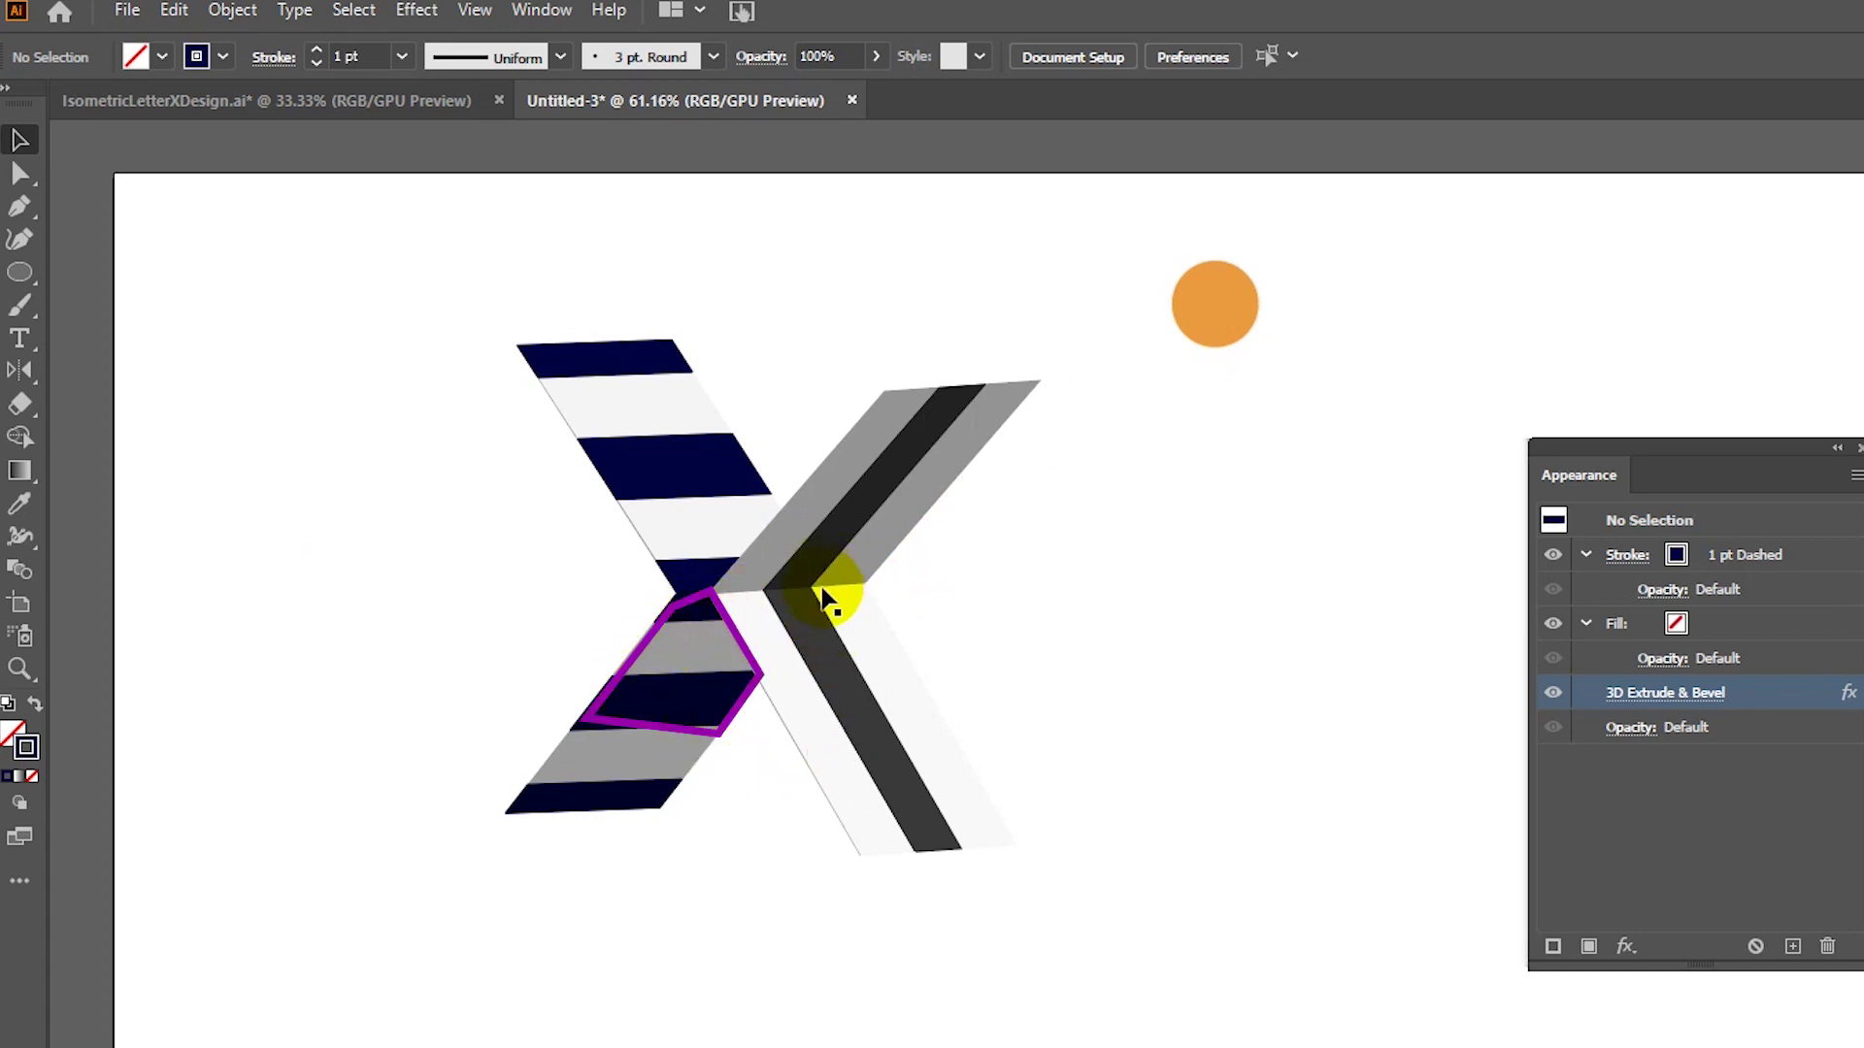
pyautogui.click(836, 282)
pyautogui.click(882, 598)
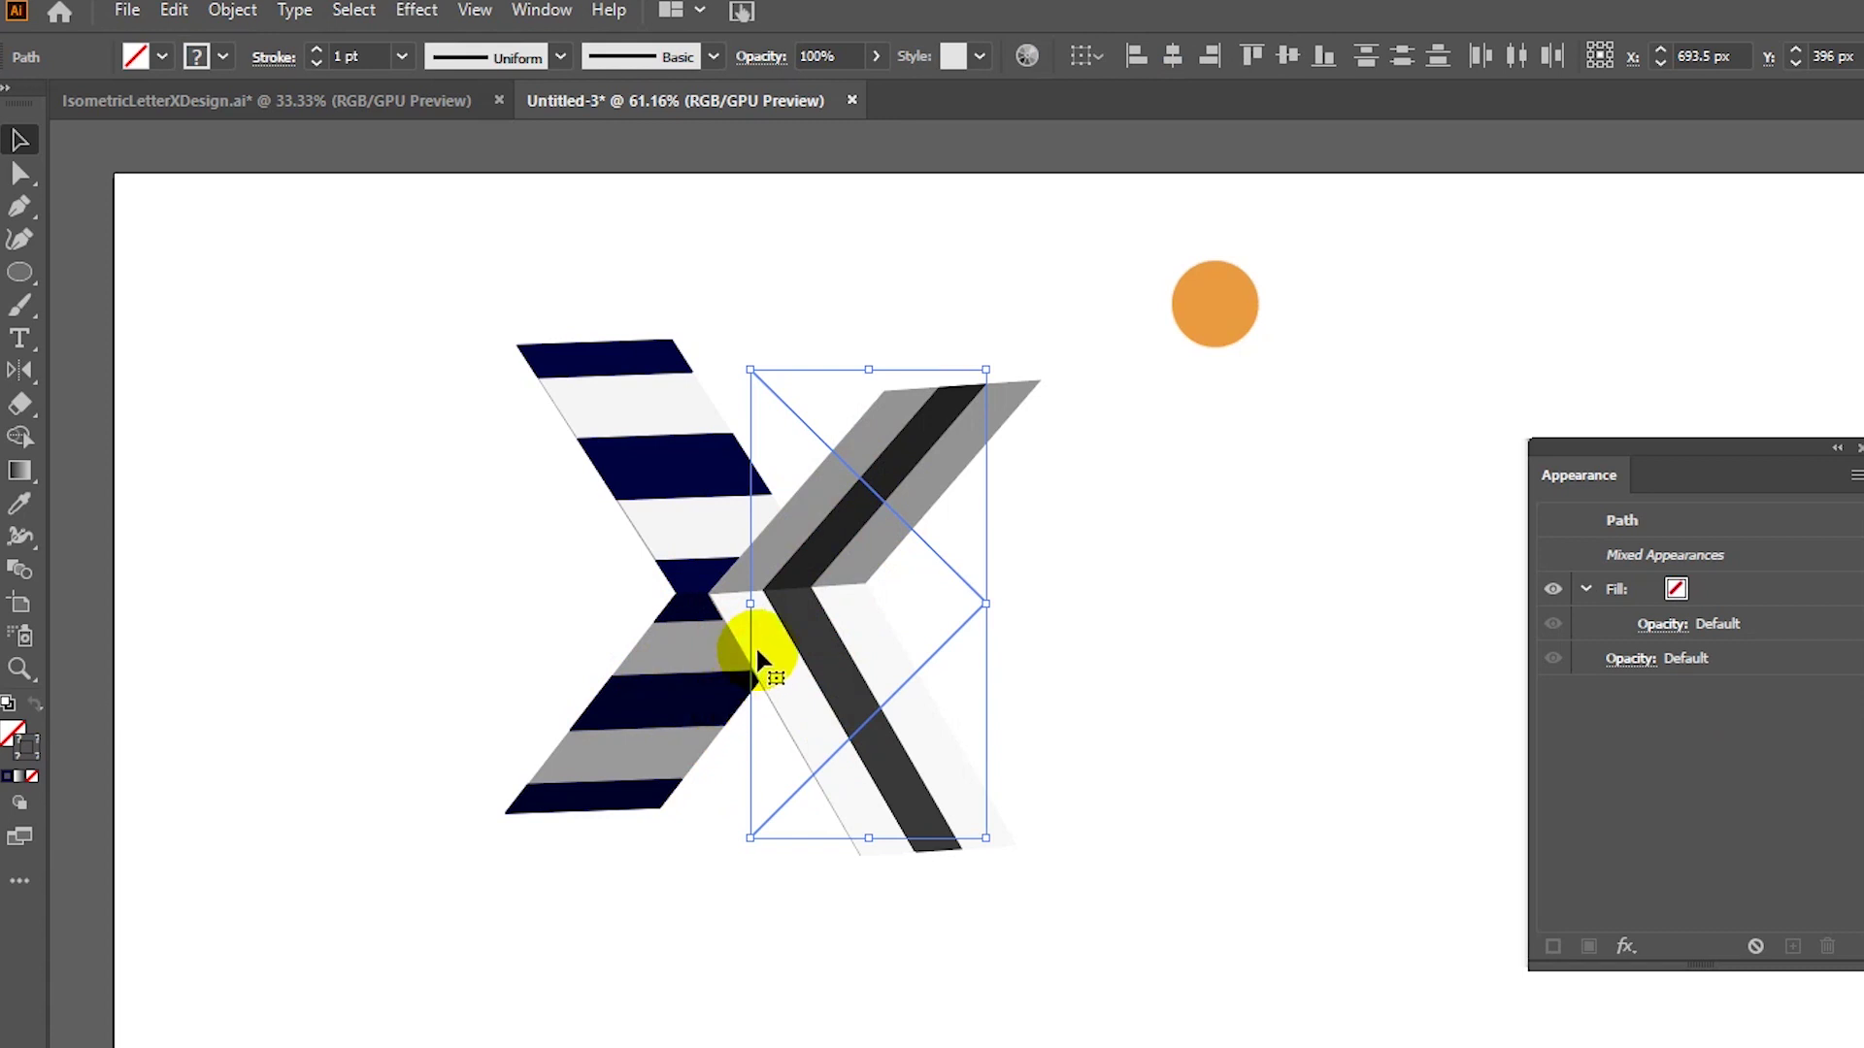
pyautogui.click(352, 616)
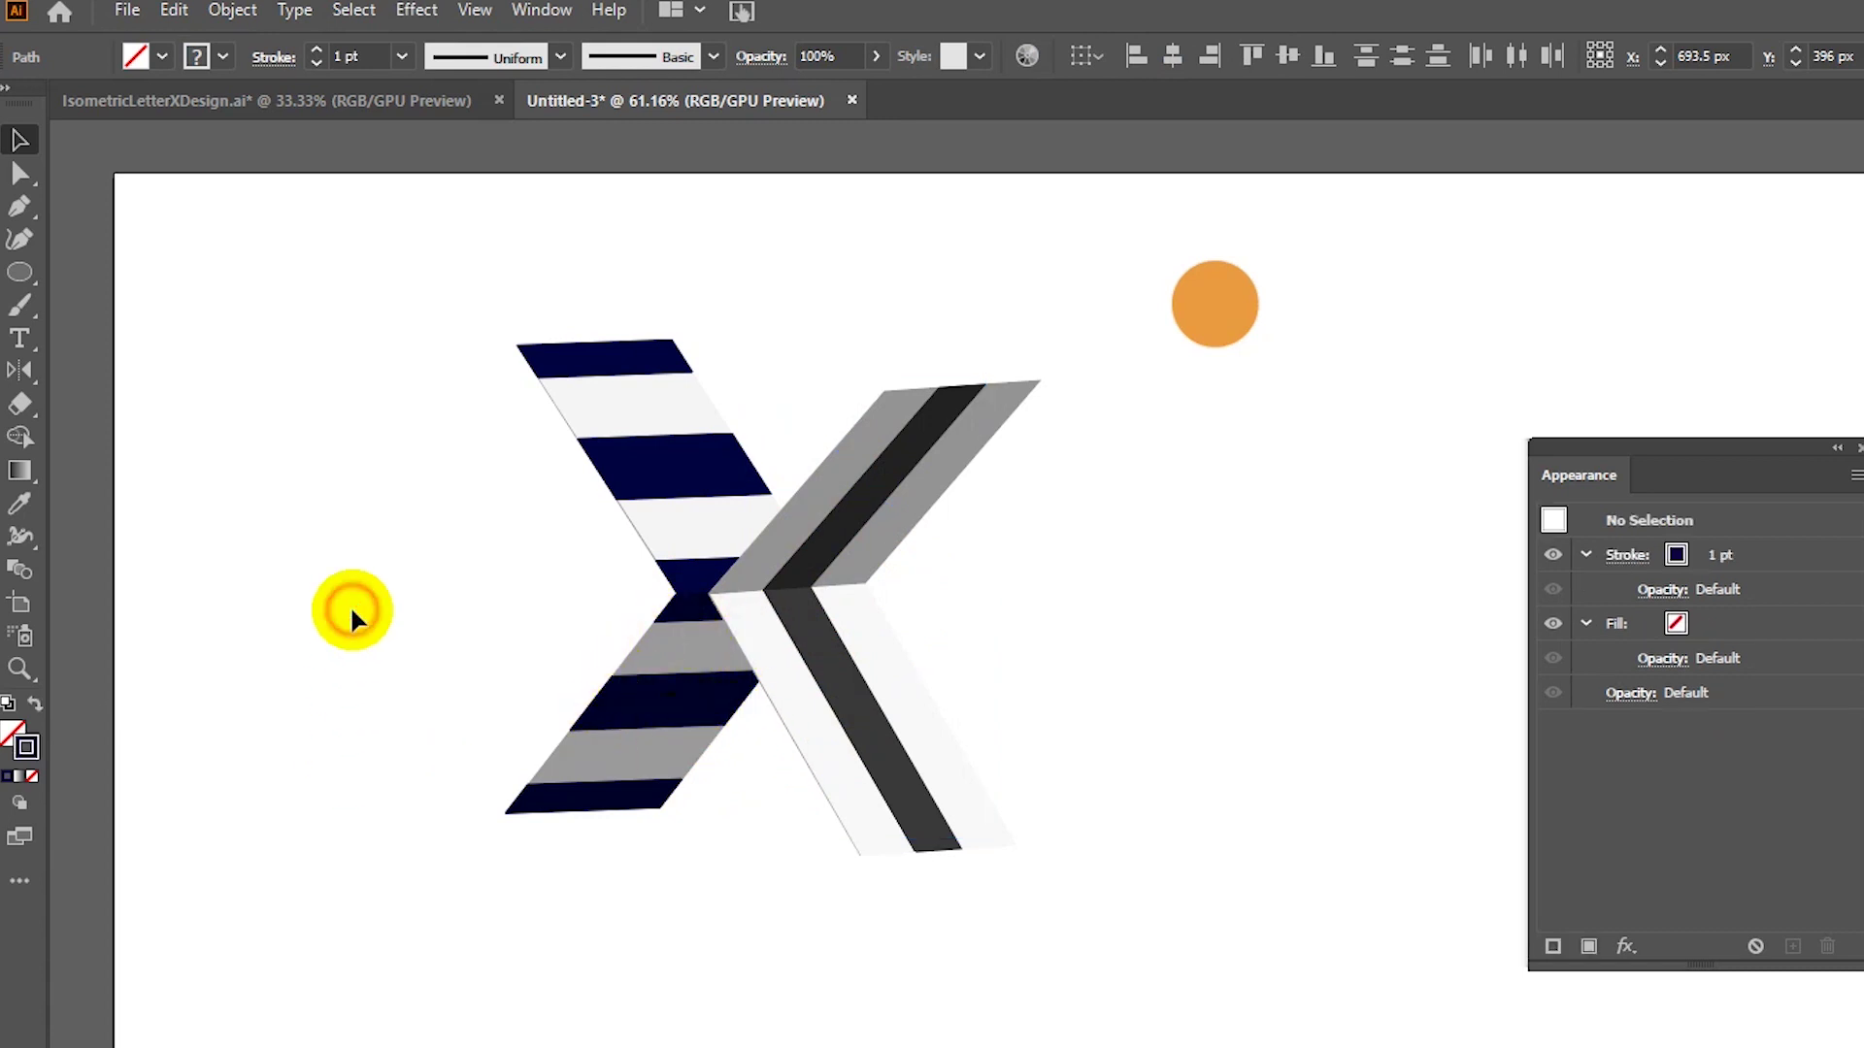
pyautogui.press('p')
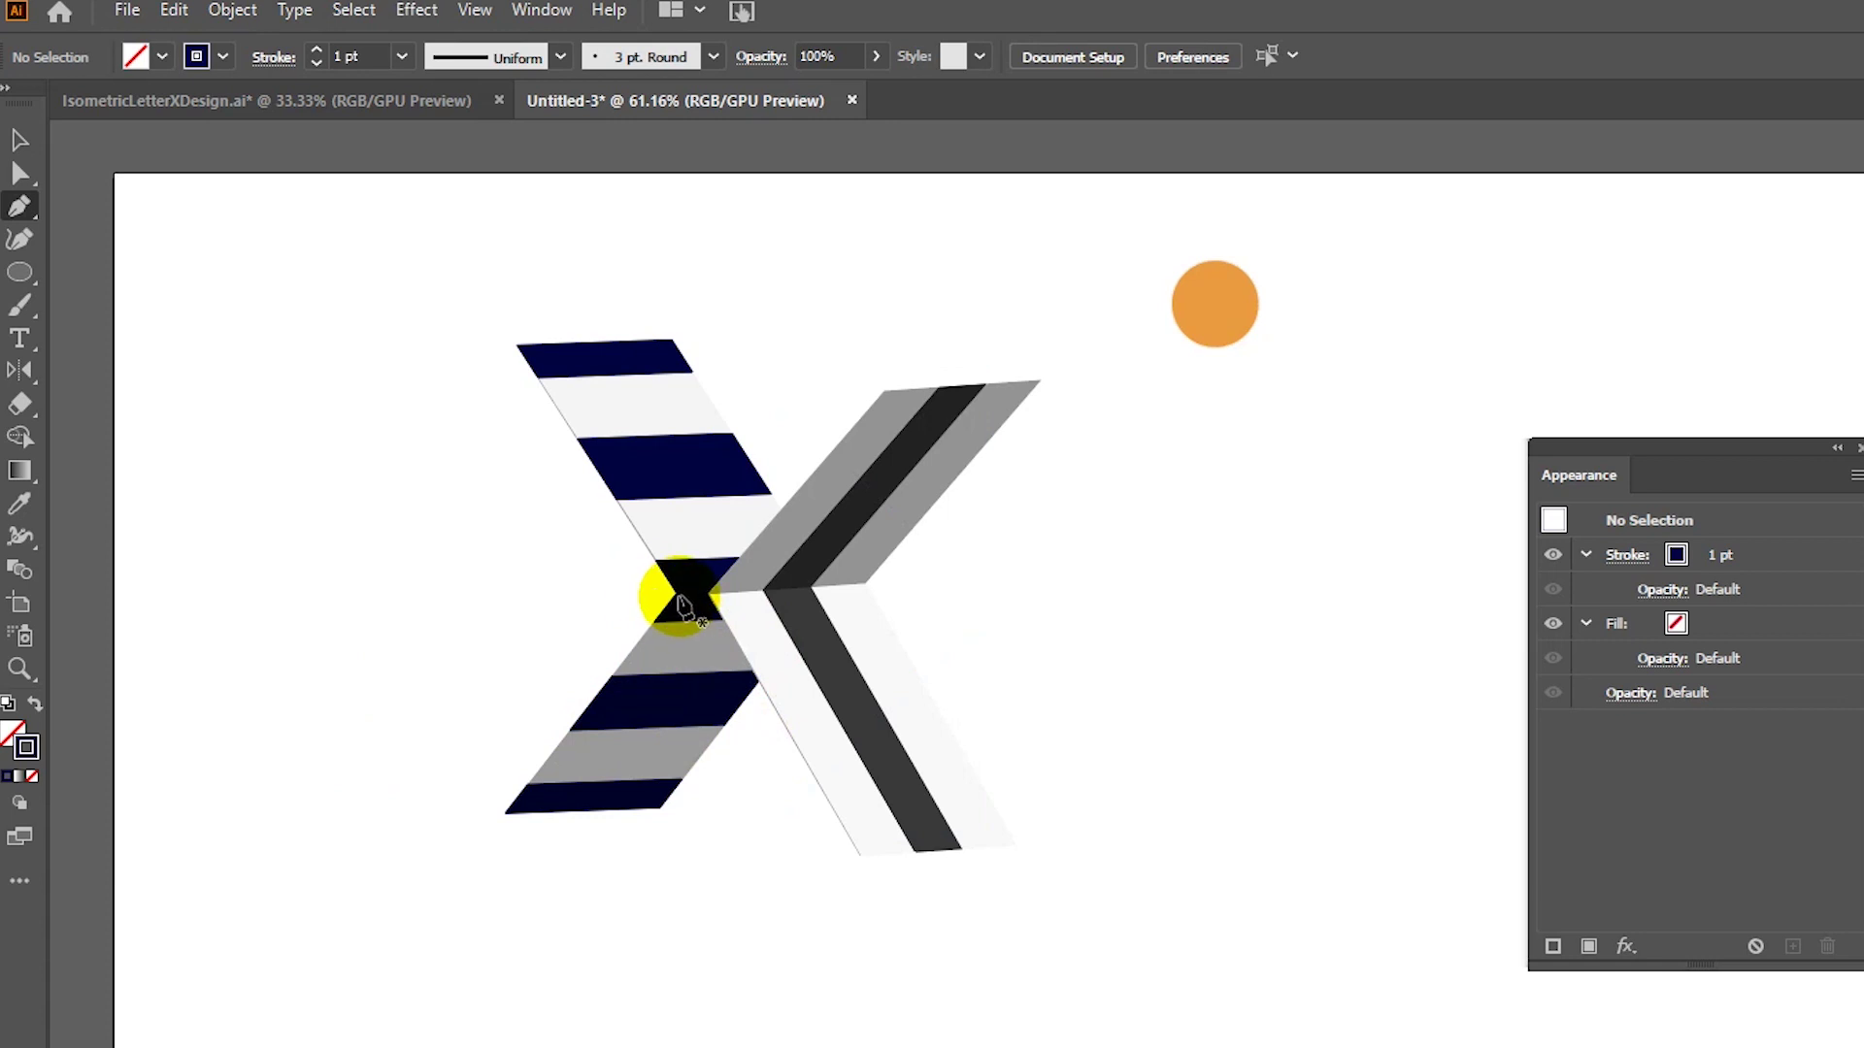
# Step: Draw a small shape at the X's crossing, fill it navy with no stroke, and send it backward
pyautogui.click(671, 593)
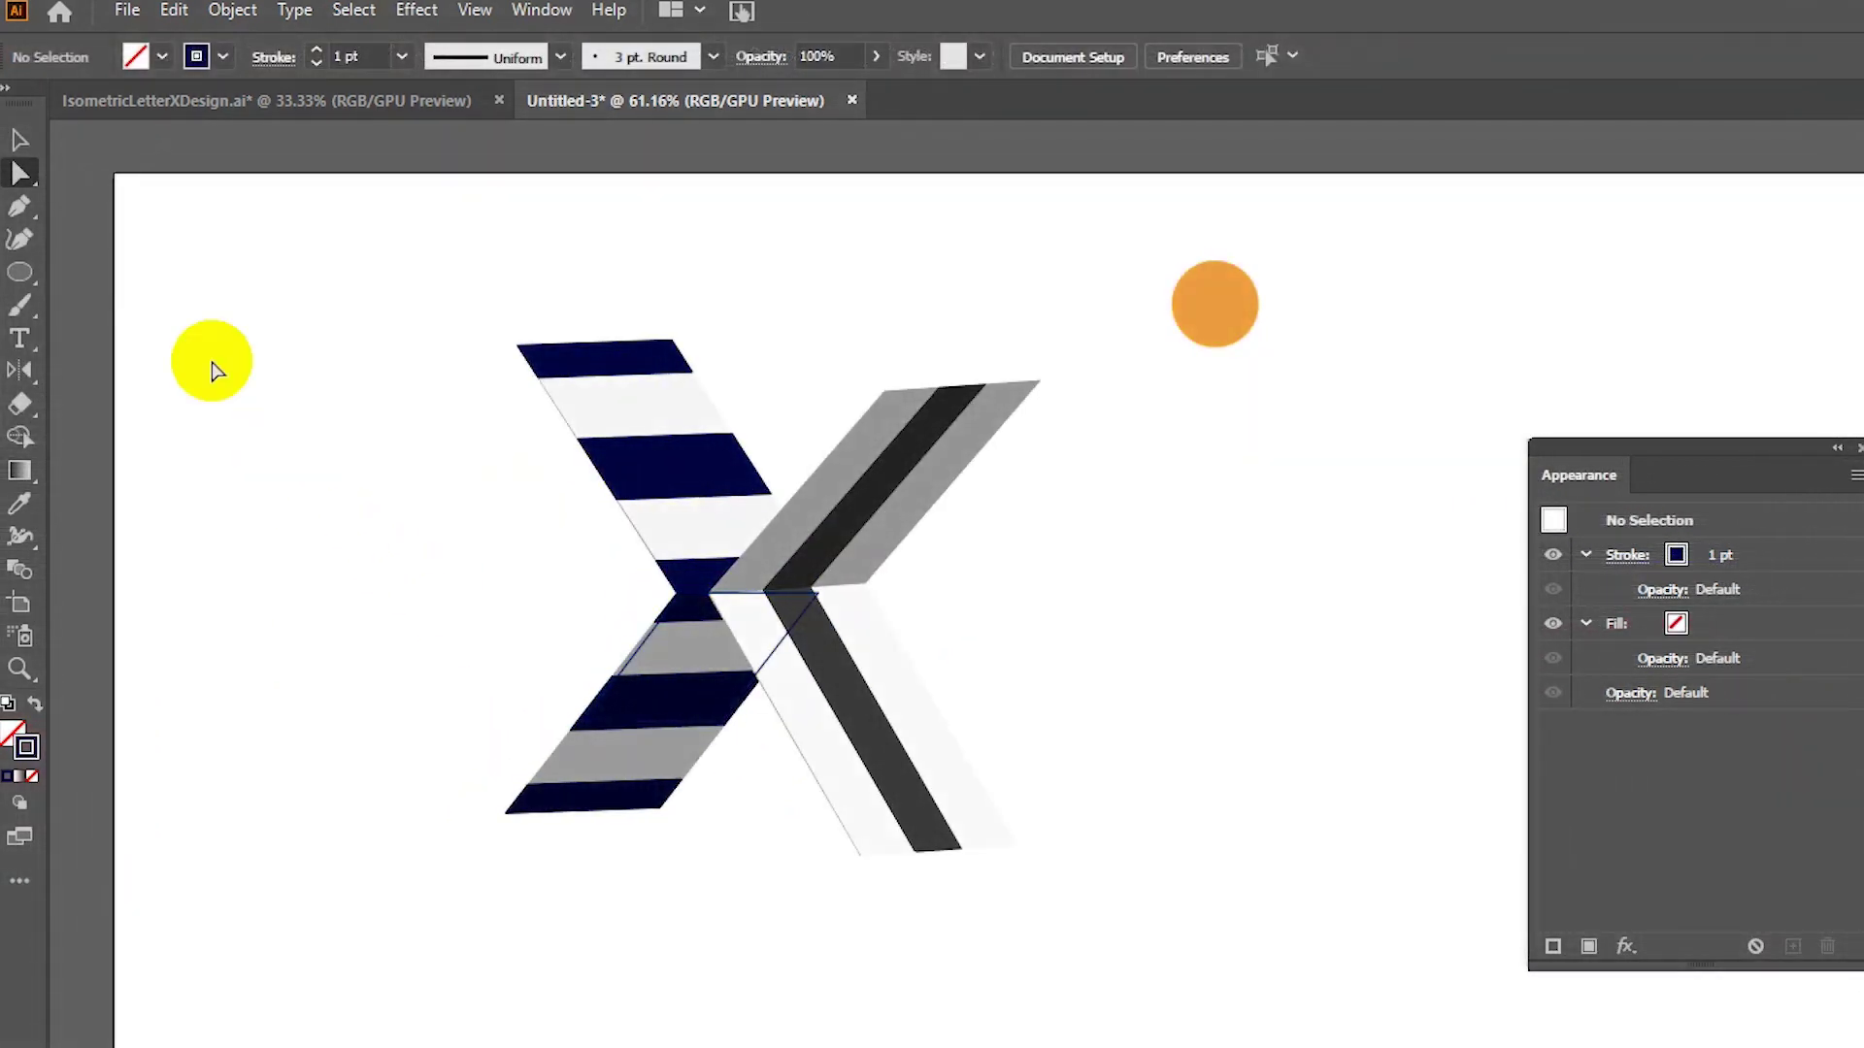
pyautogui.click(19, 140)
pyautogui.click(645, 633)
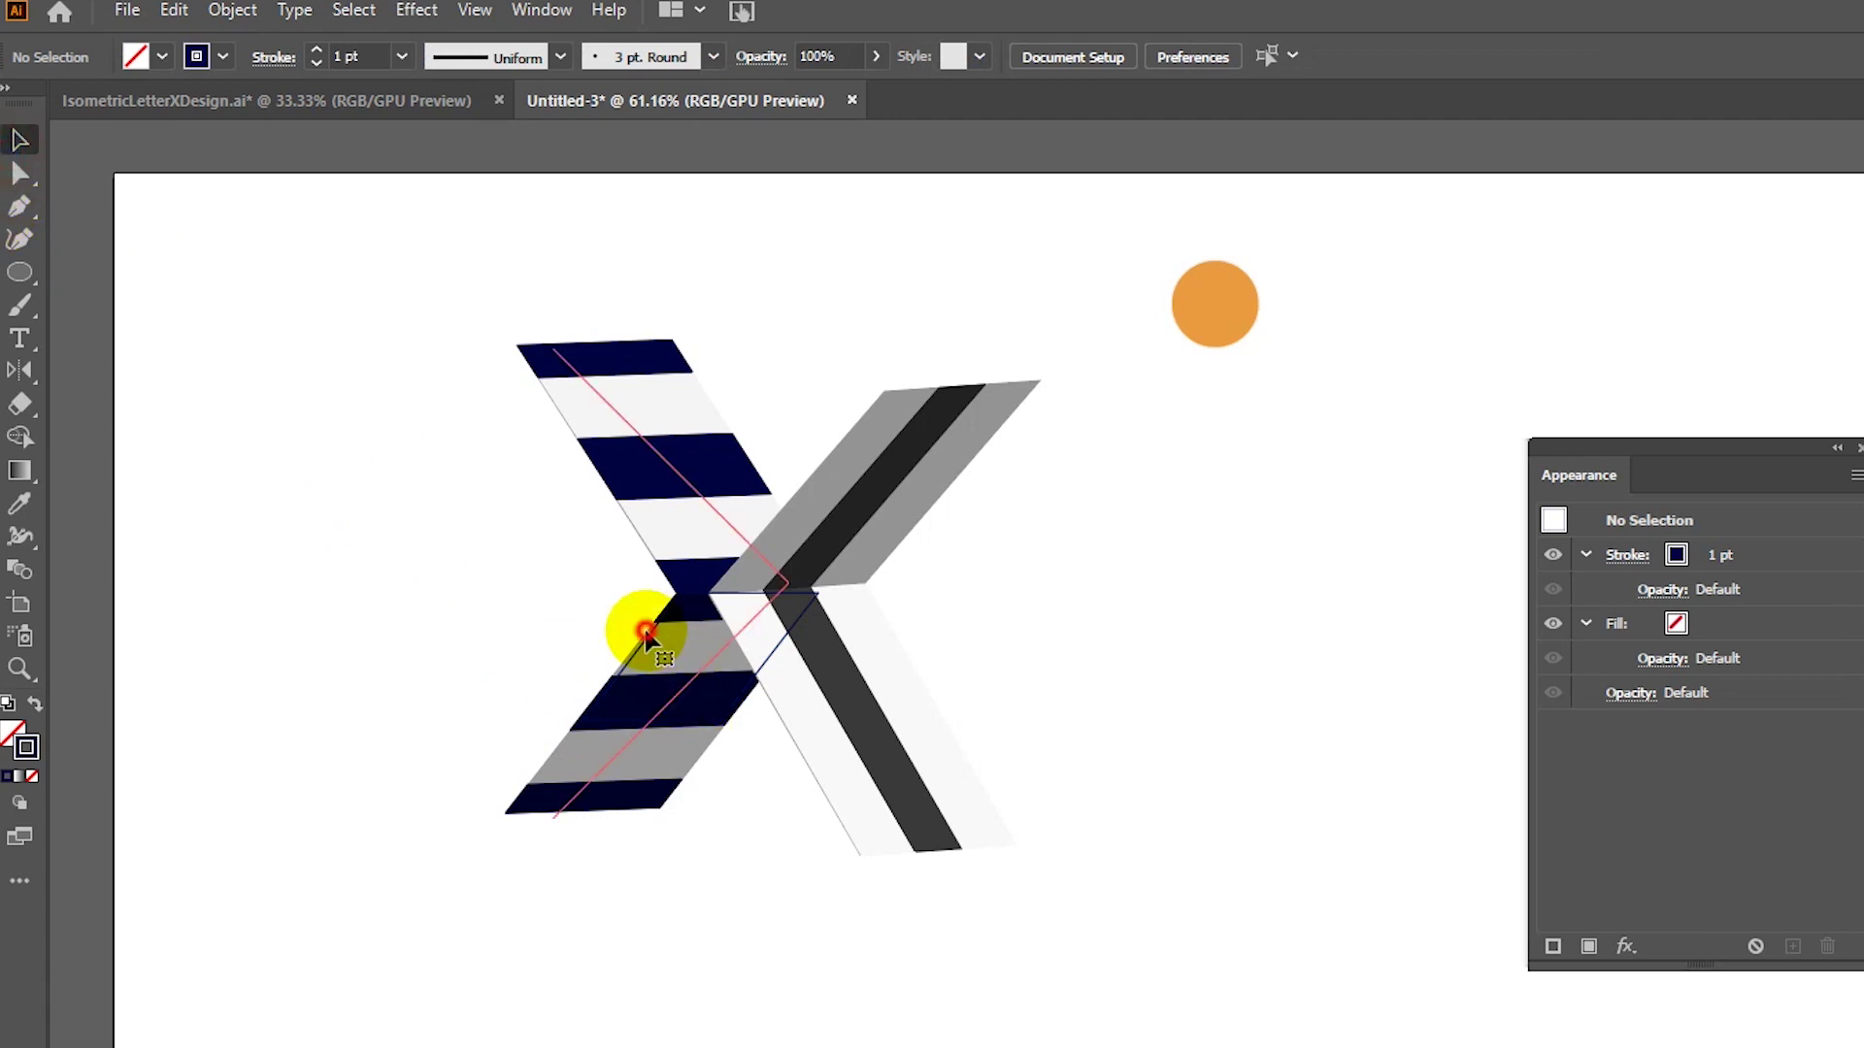
pyautogui.click(646, 633)
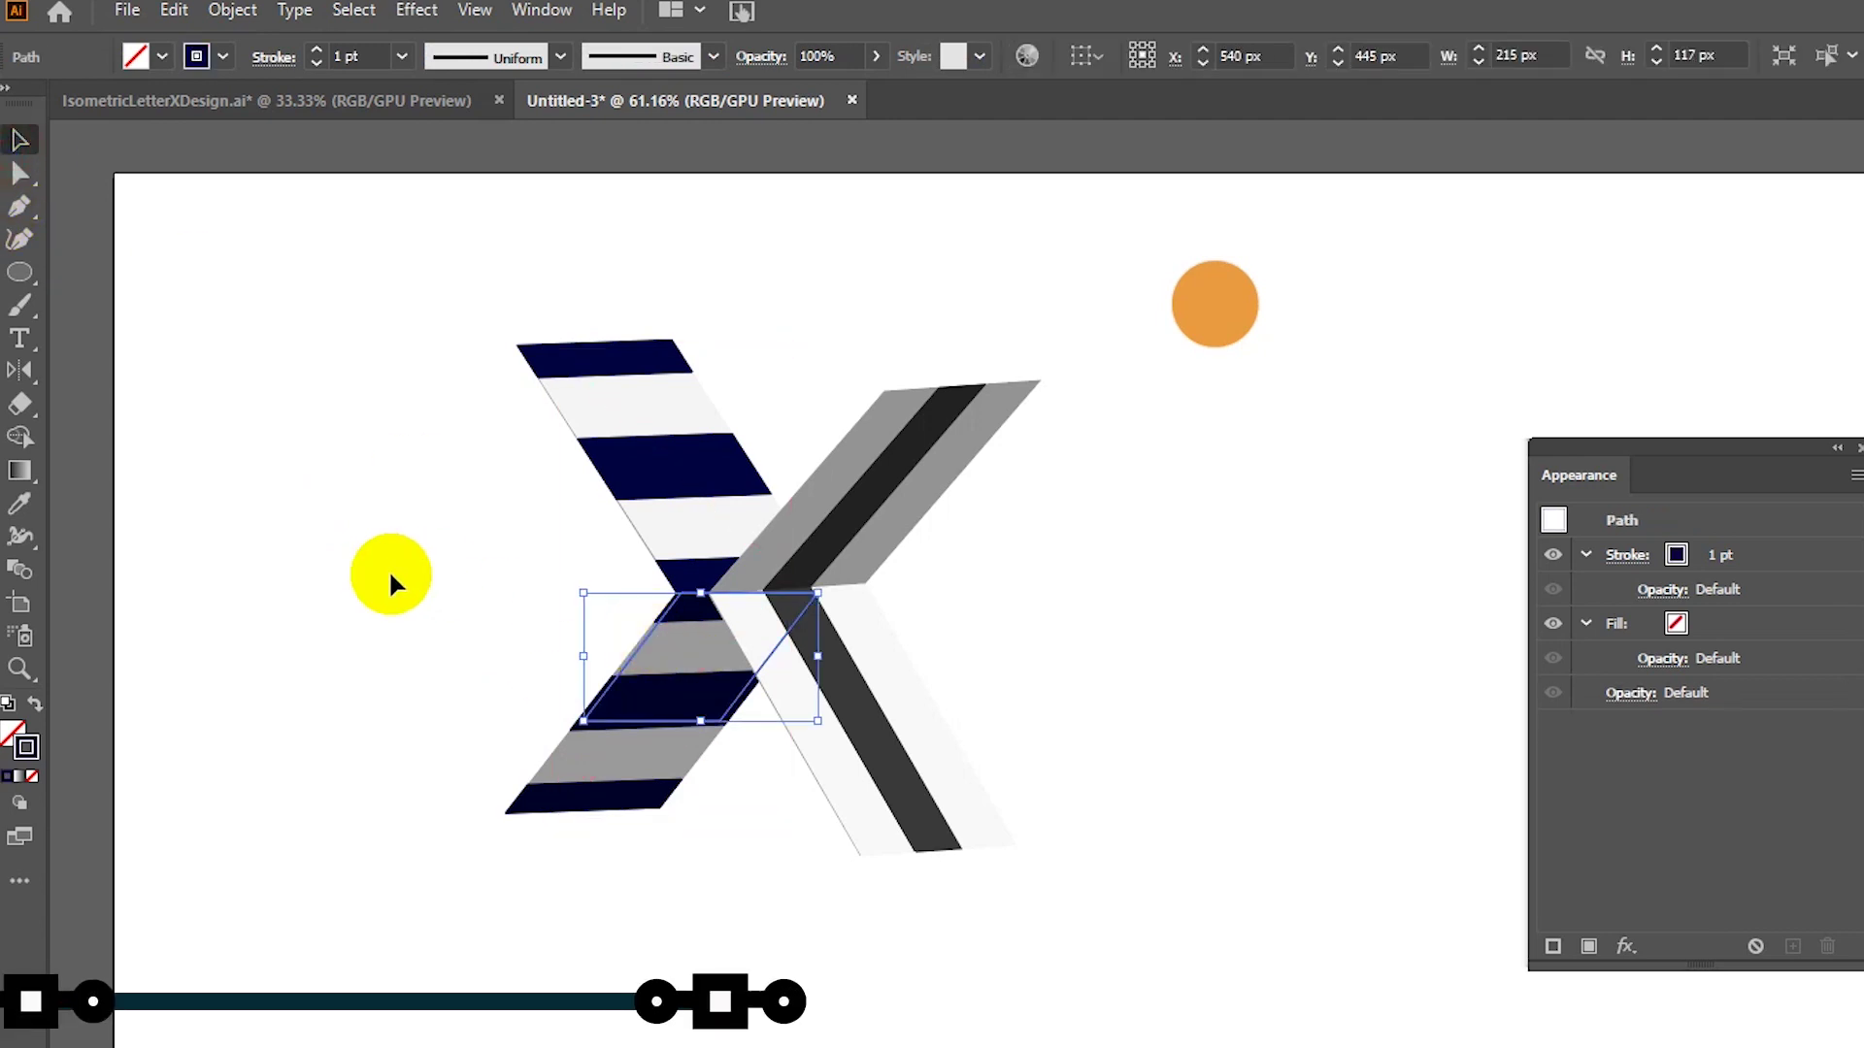
pyautogui.hotkey('shift', 'x')
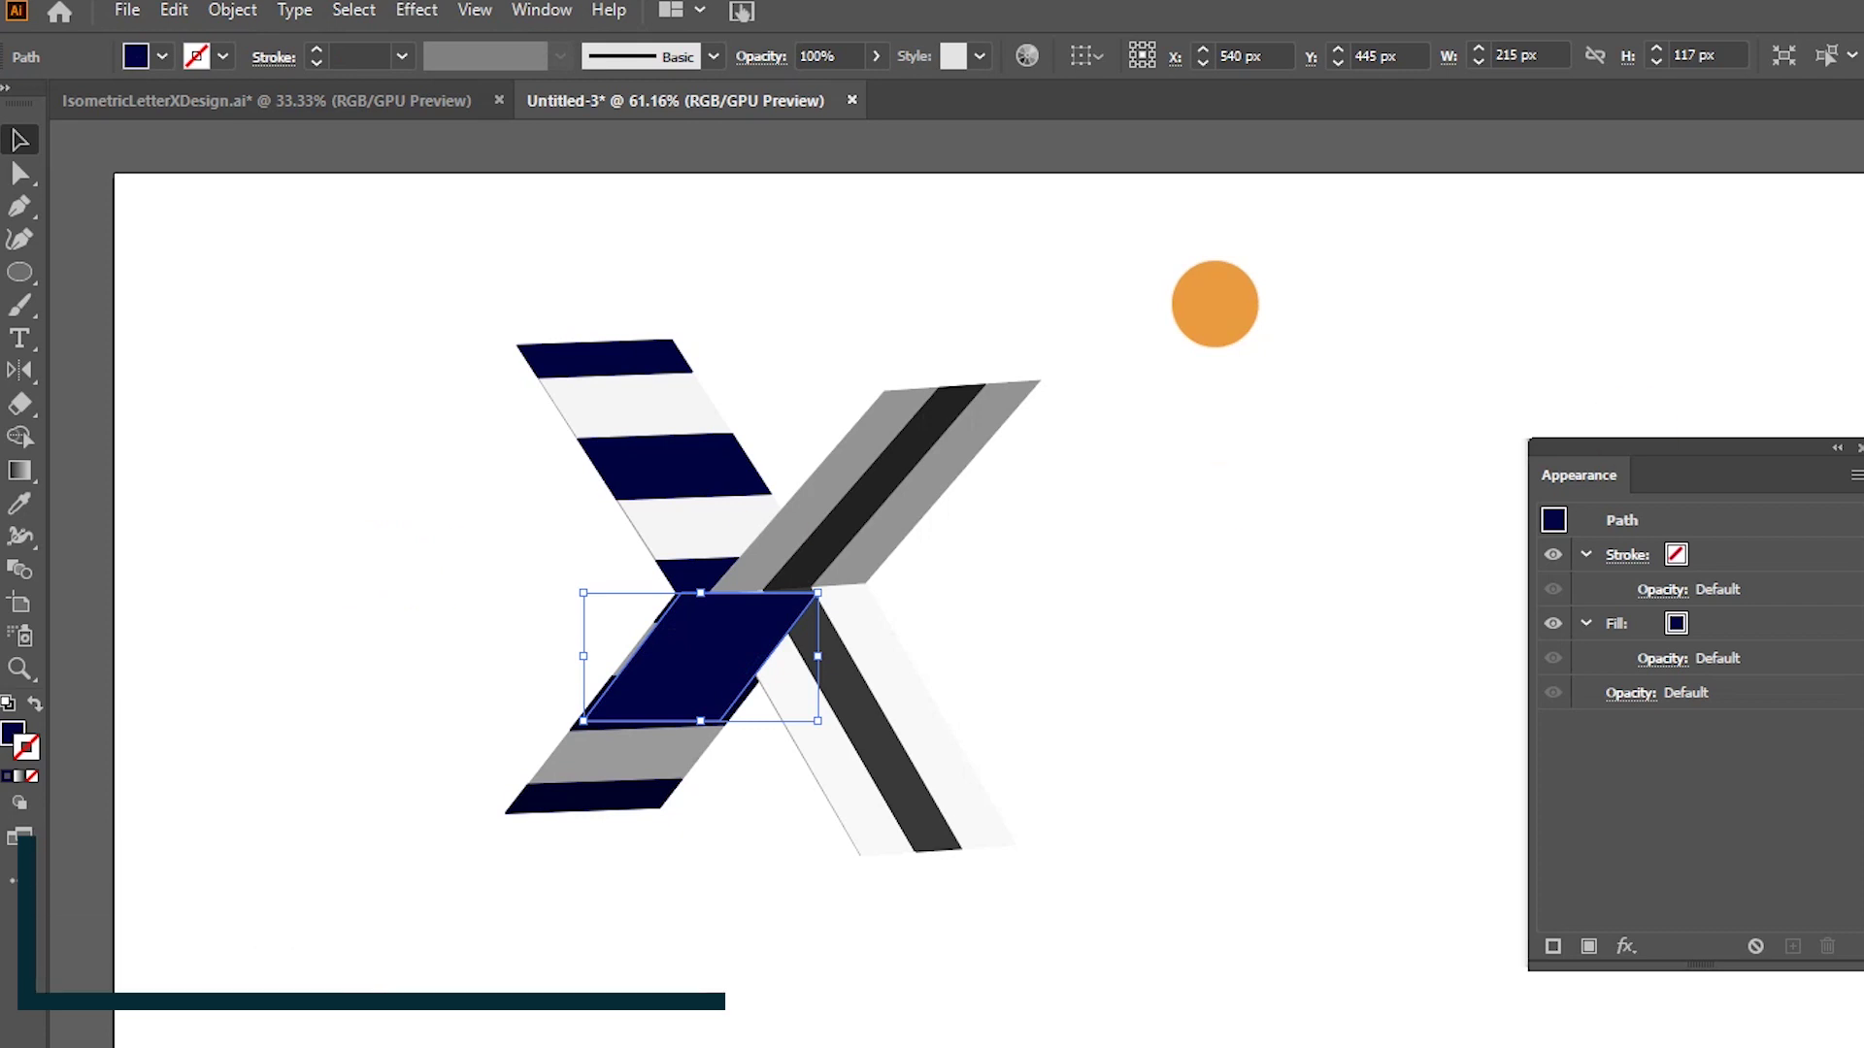
pyautogui.hotkey('ctrl', '[')
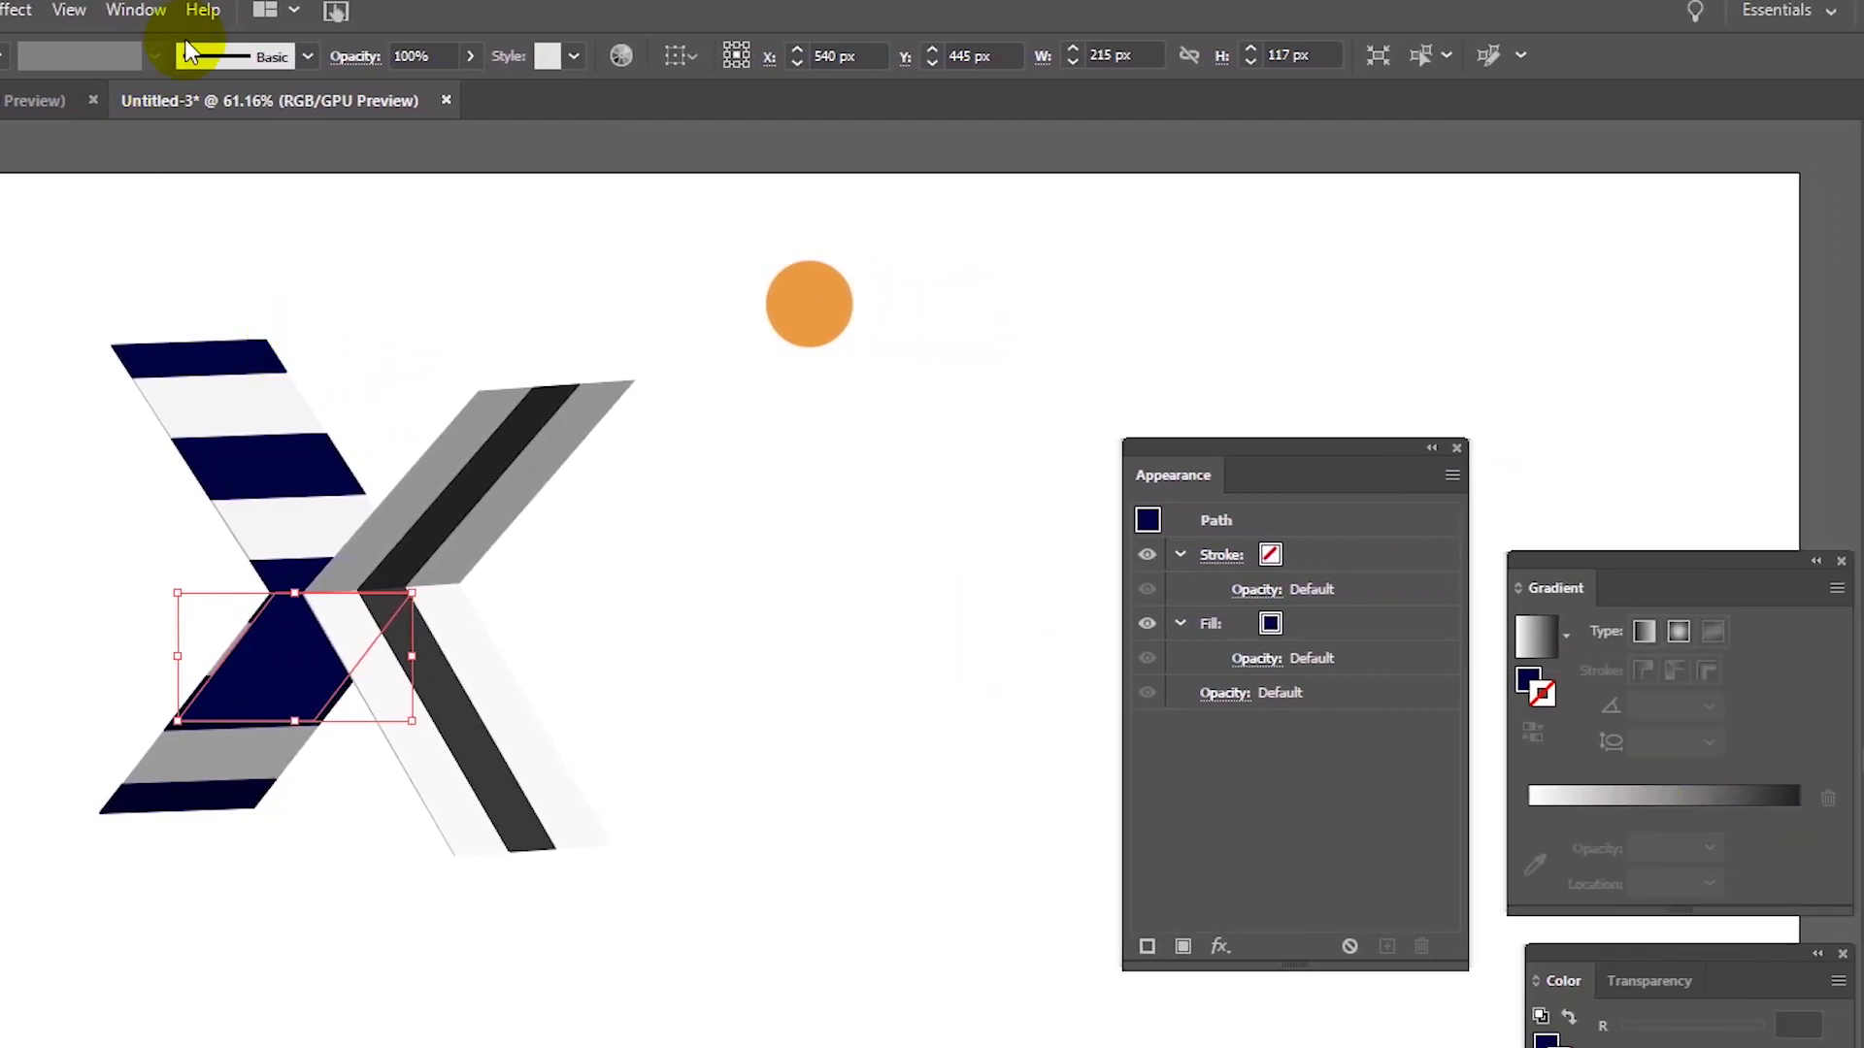
# Step: Give the crossing shape a strokeless white-to-black linear gradient fill, angled diagonally from bottom to top
pyautogui.click(138, 25)
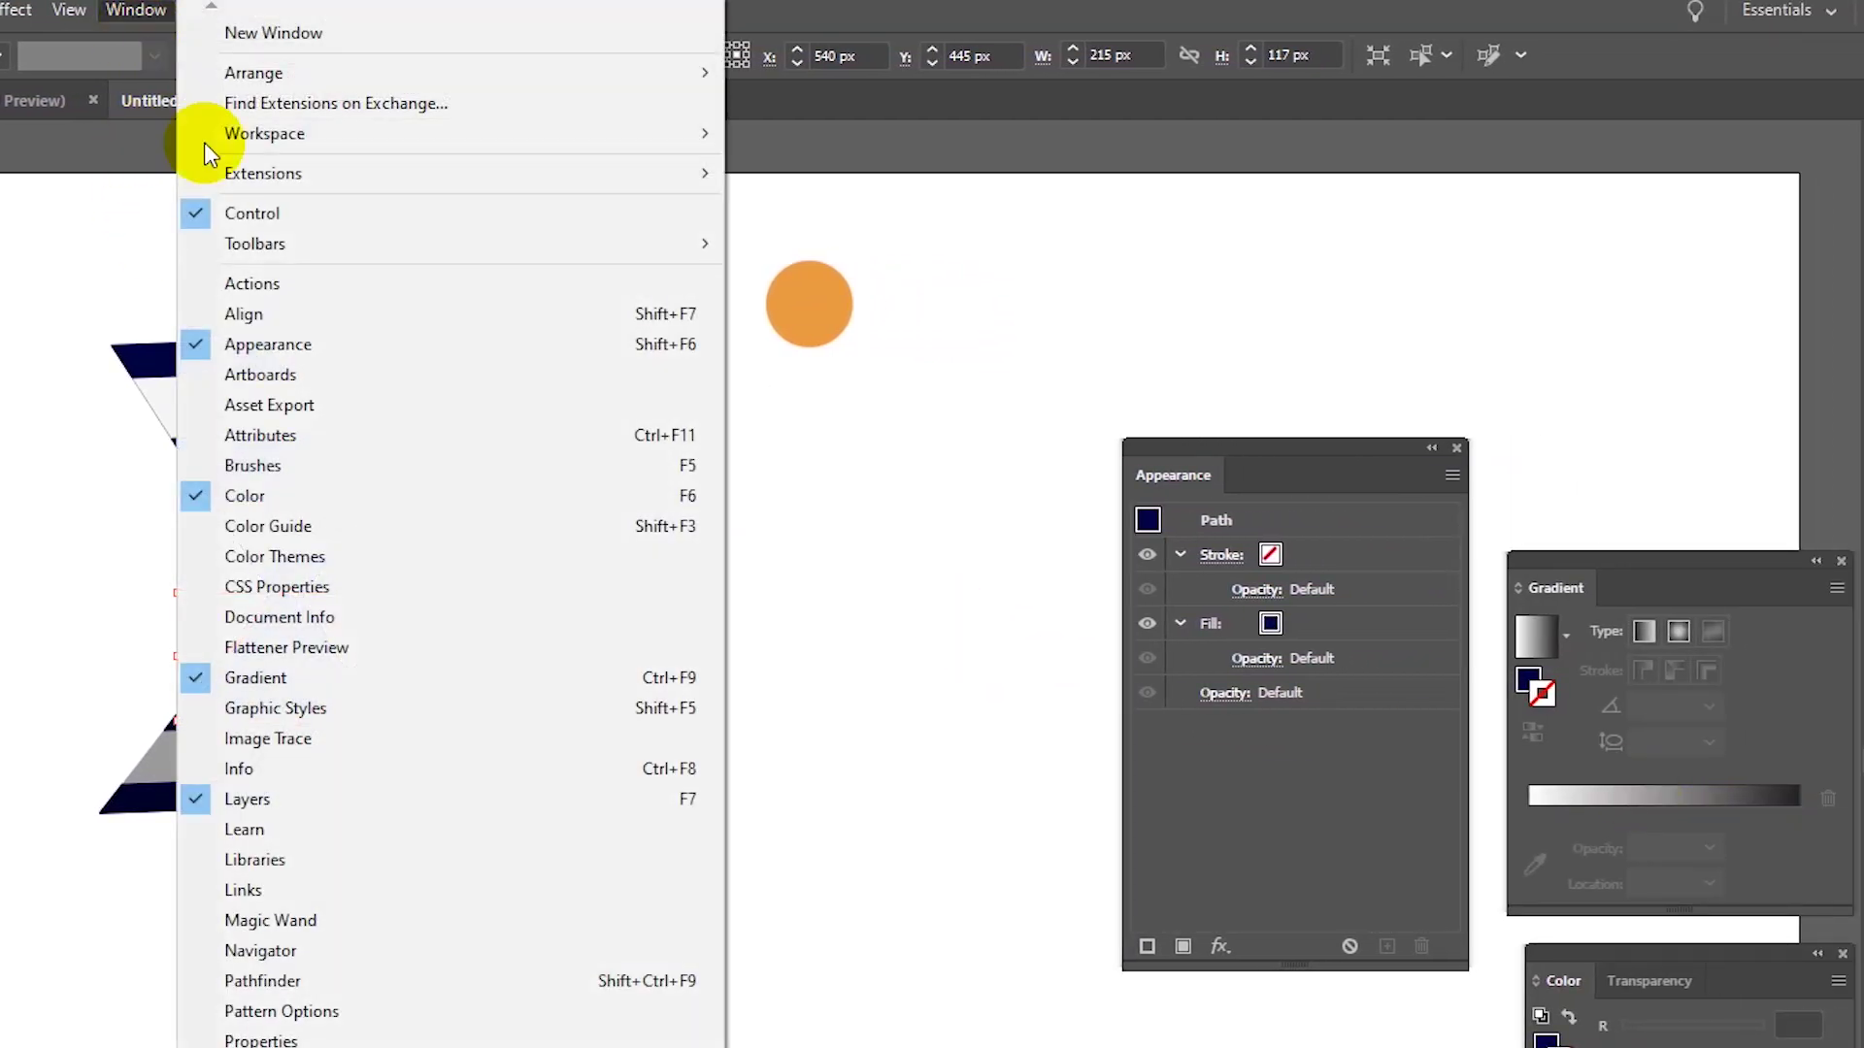
pyautogui.click(1616, 587)
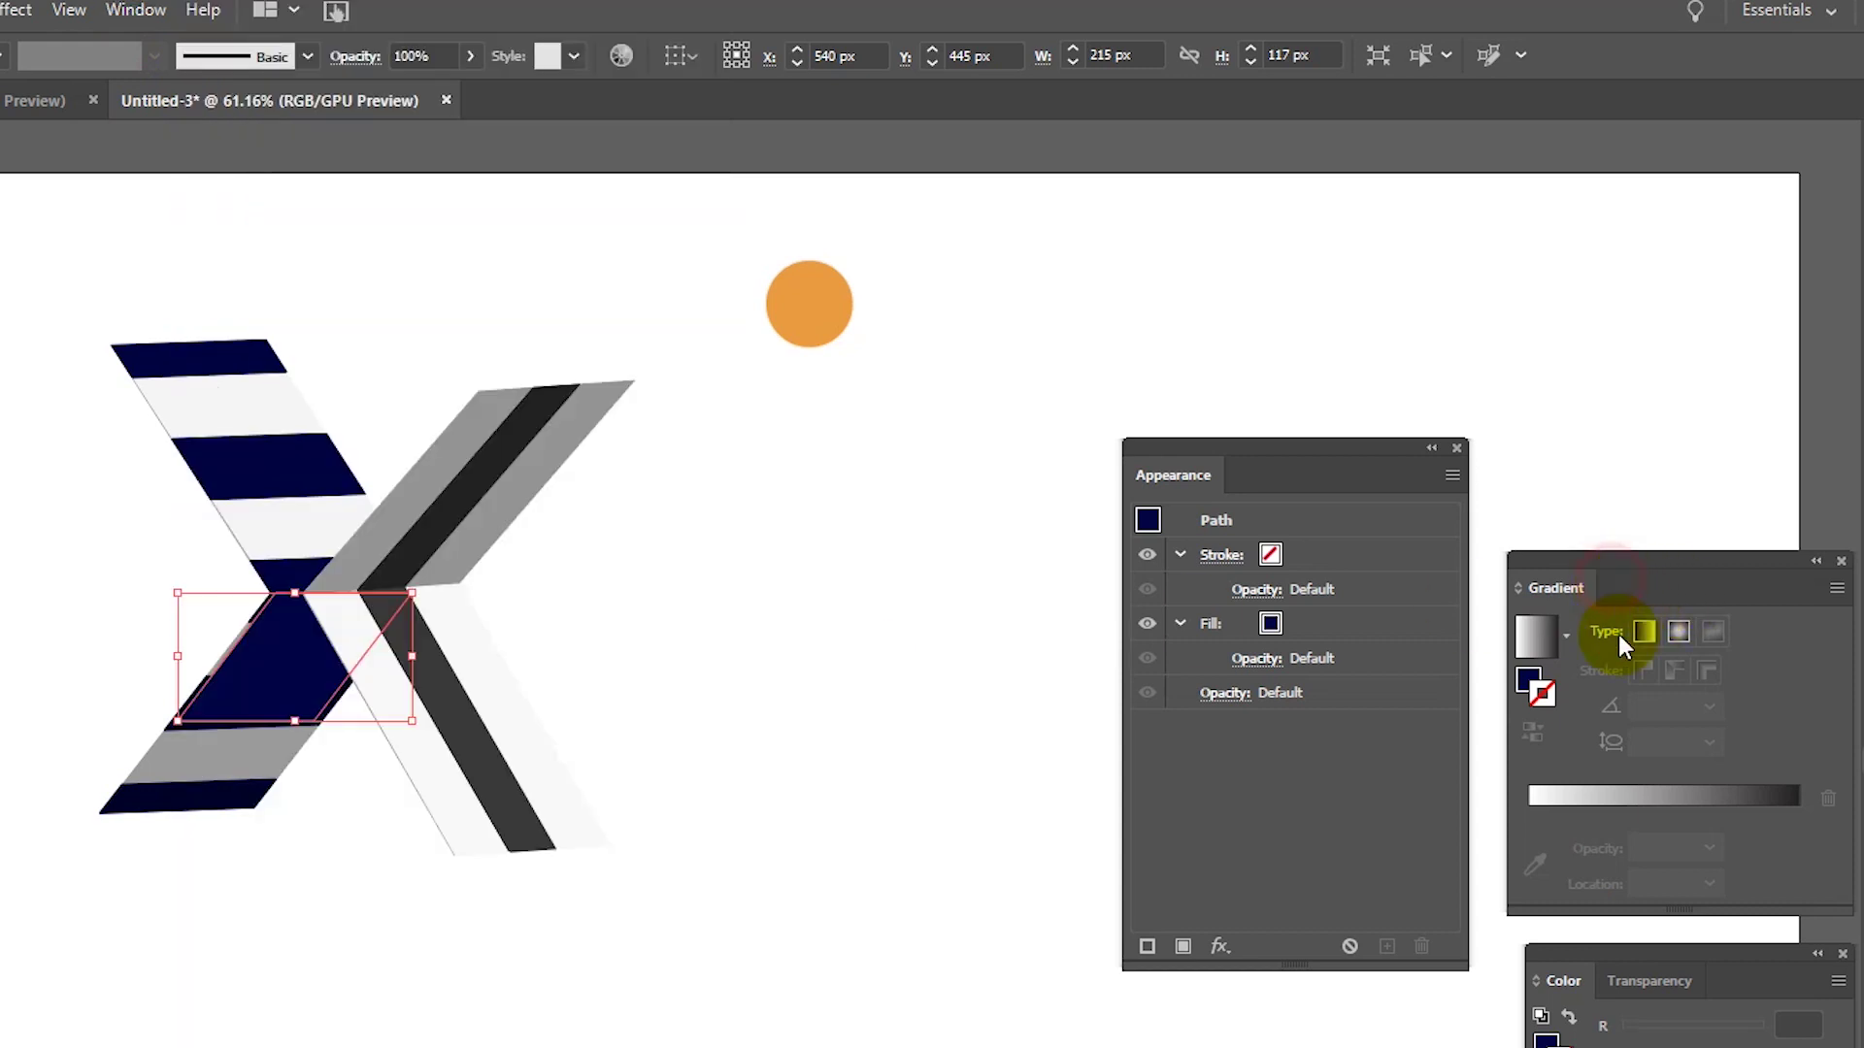
pyautogui.click(1633, 798)
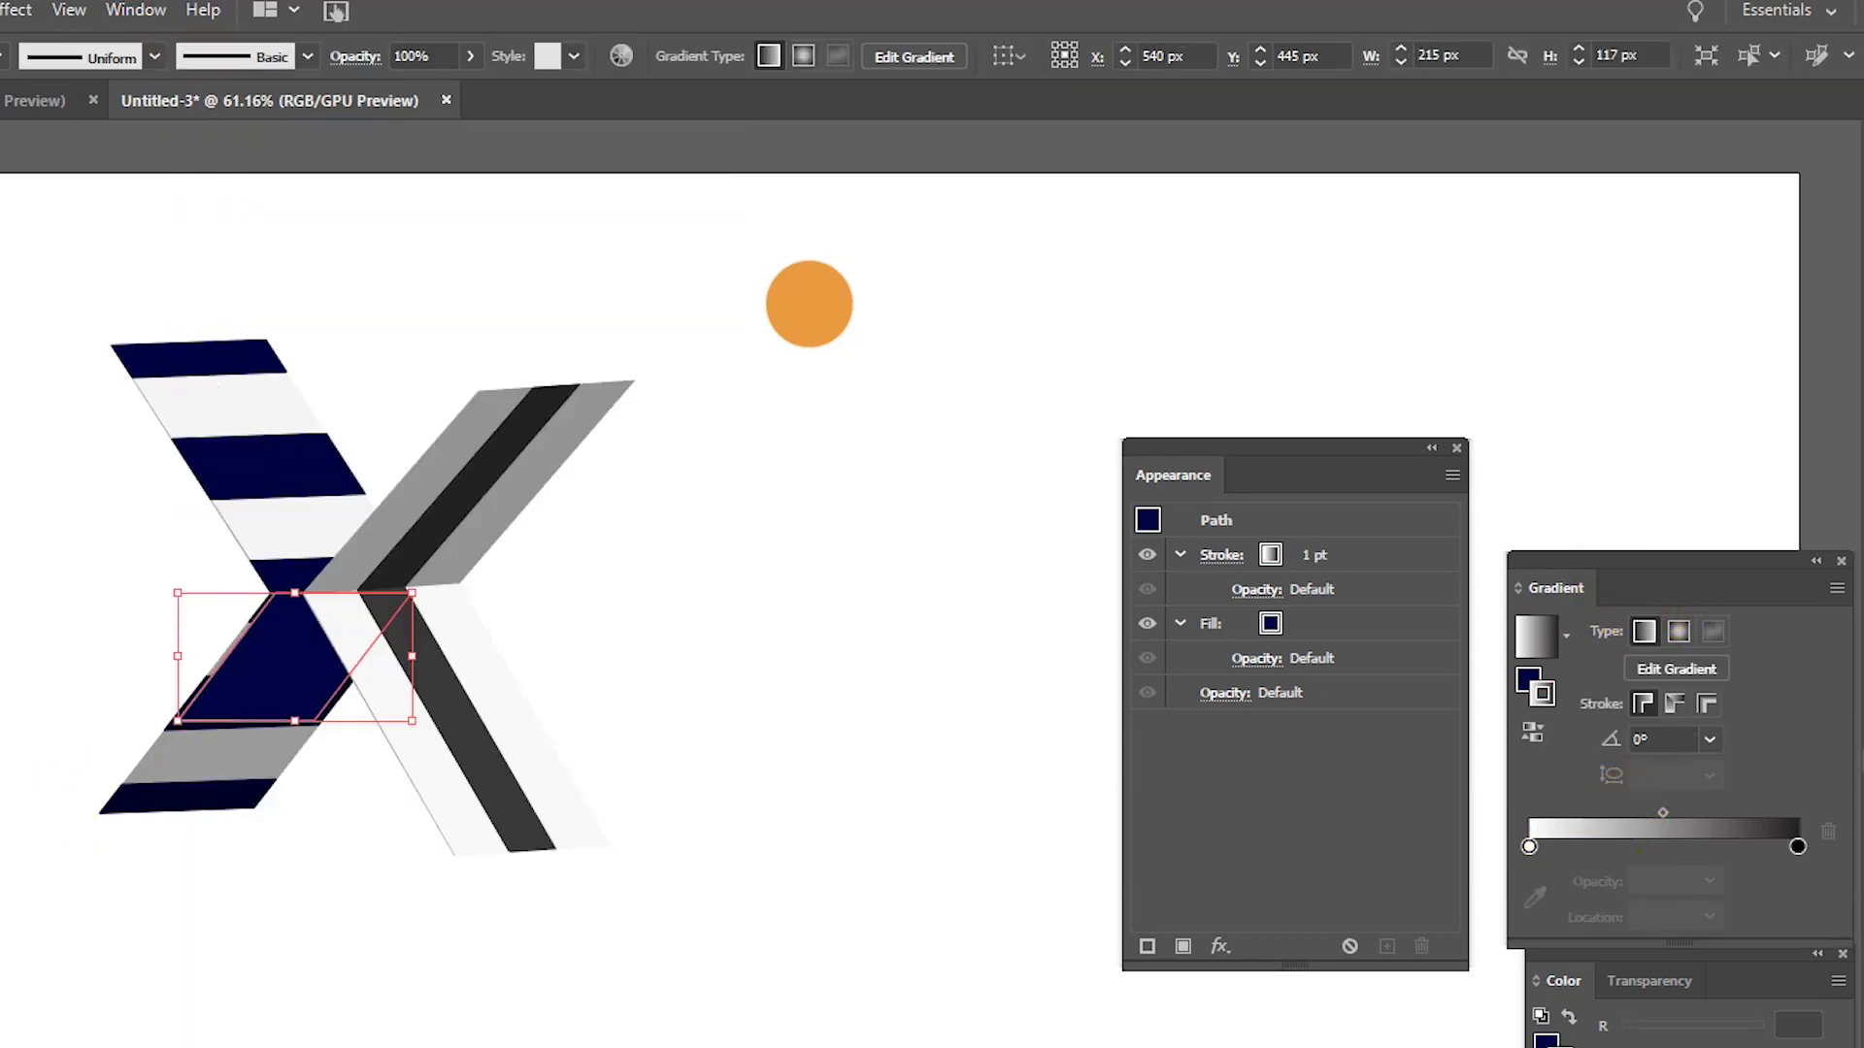
pyautogui.hotkey('shift', 'x')
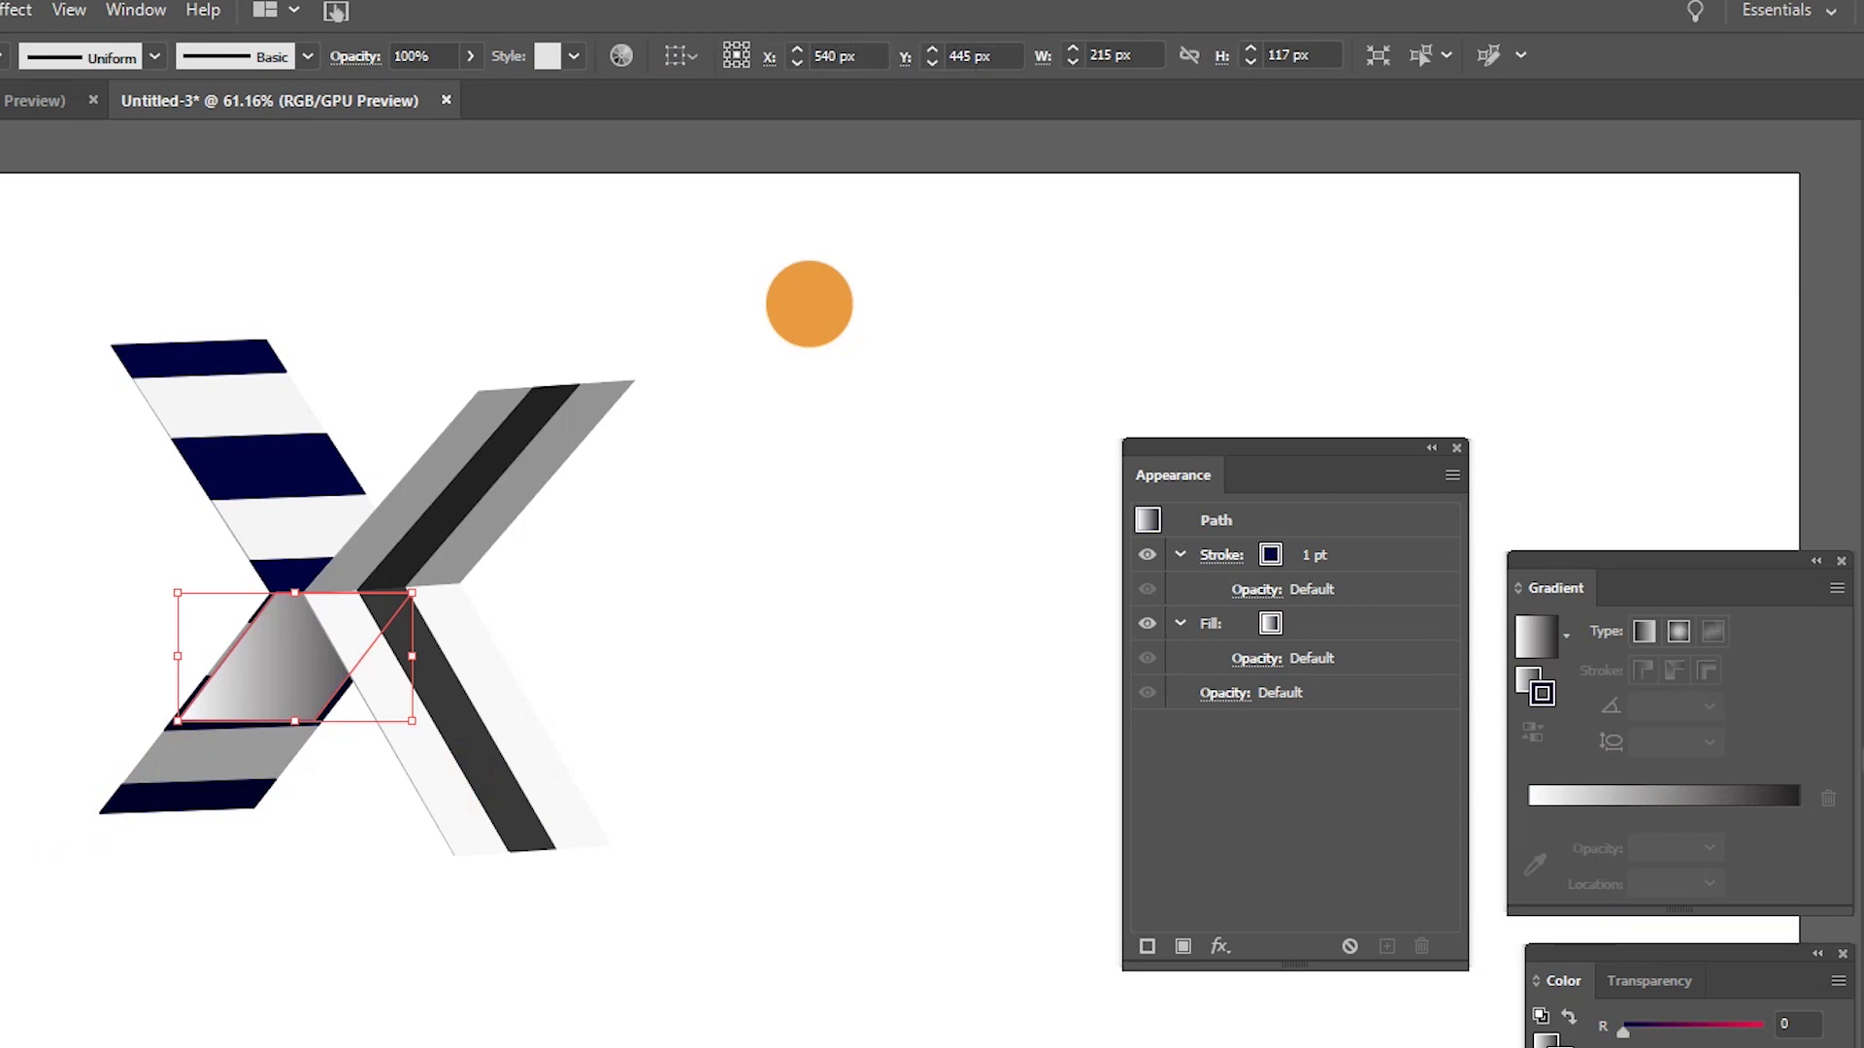
pyautogui.press('/')
pyautogui.press('g')
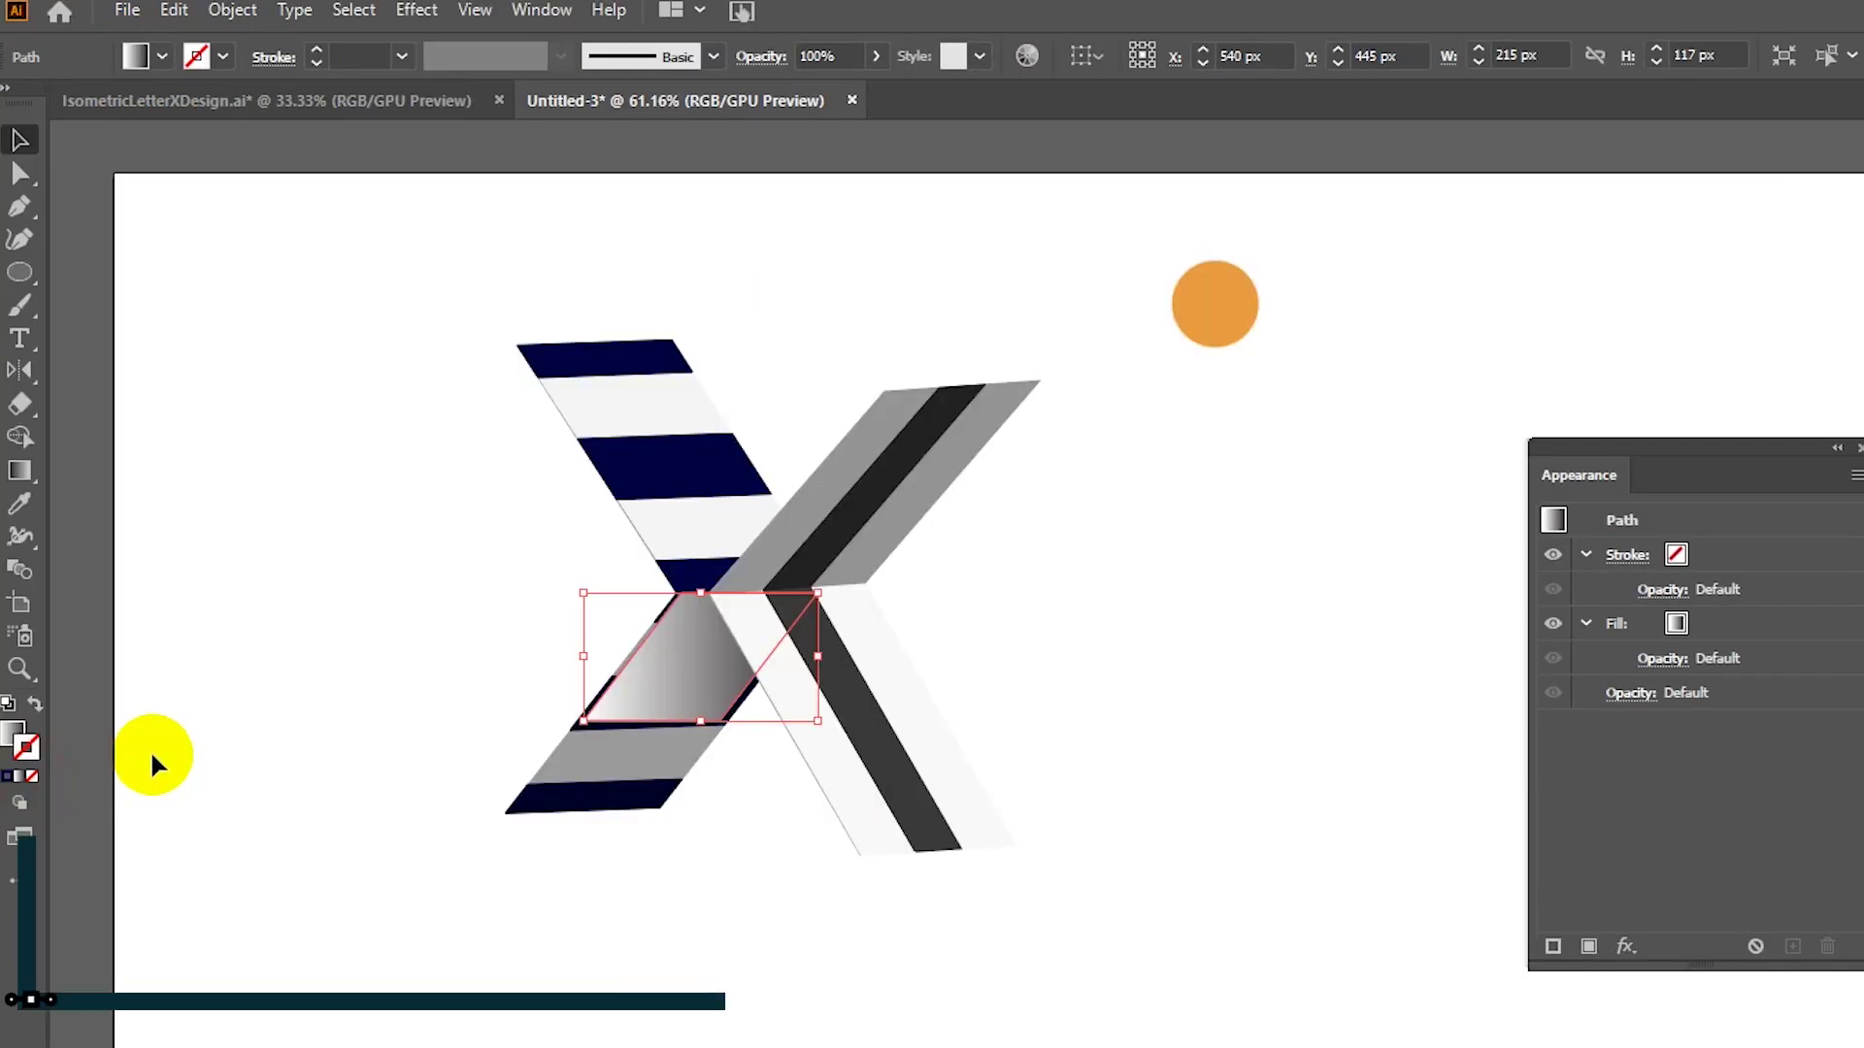
pyautogui.click(11, 734)
pyautogui.moveTo(653, 735); pyautogui.dragTo(742, 597)
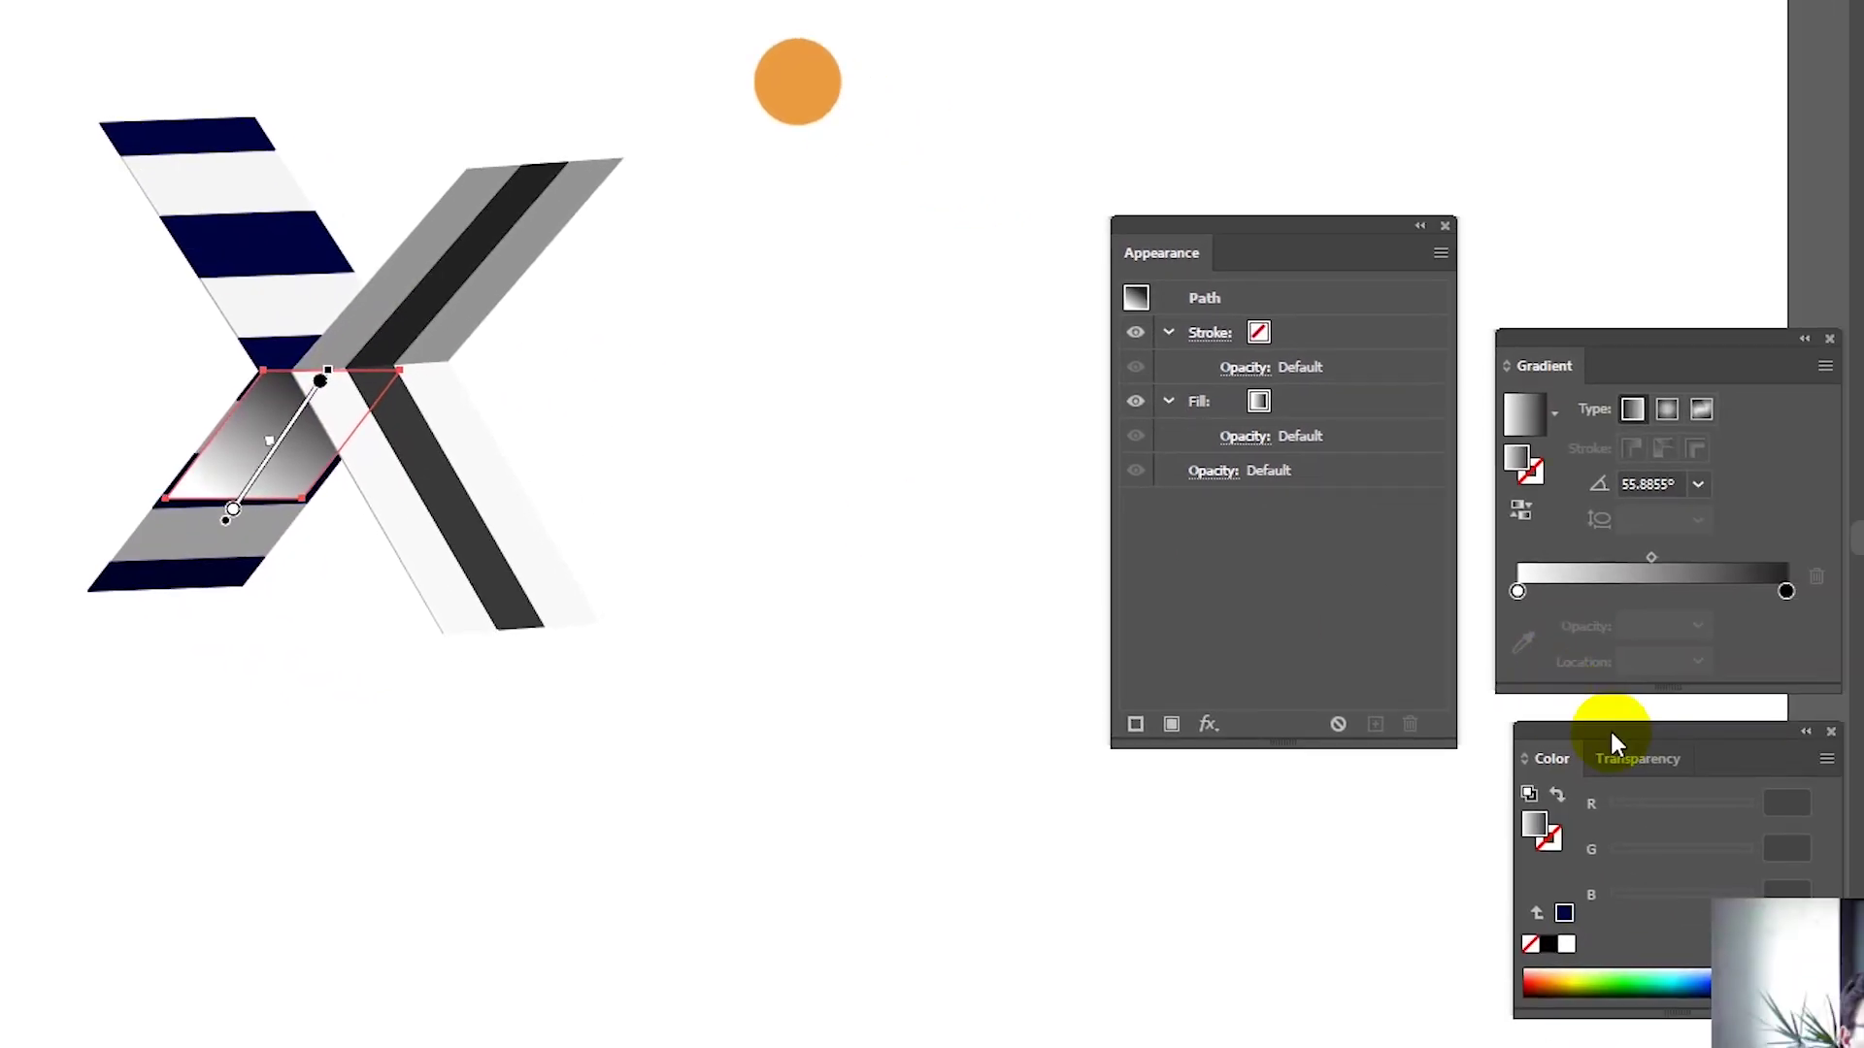
pyautogui.click(1626, 762)
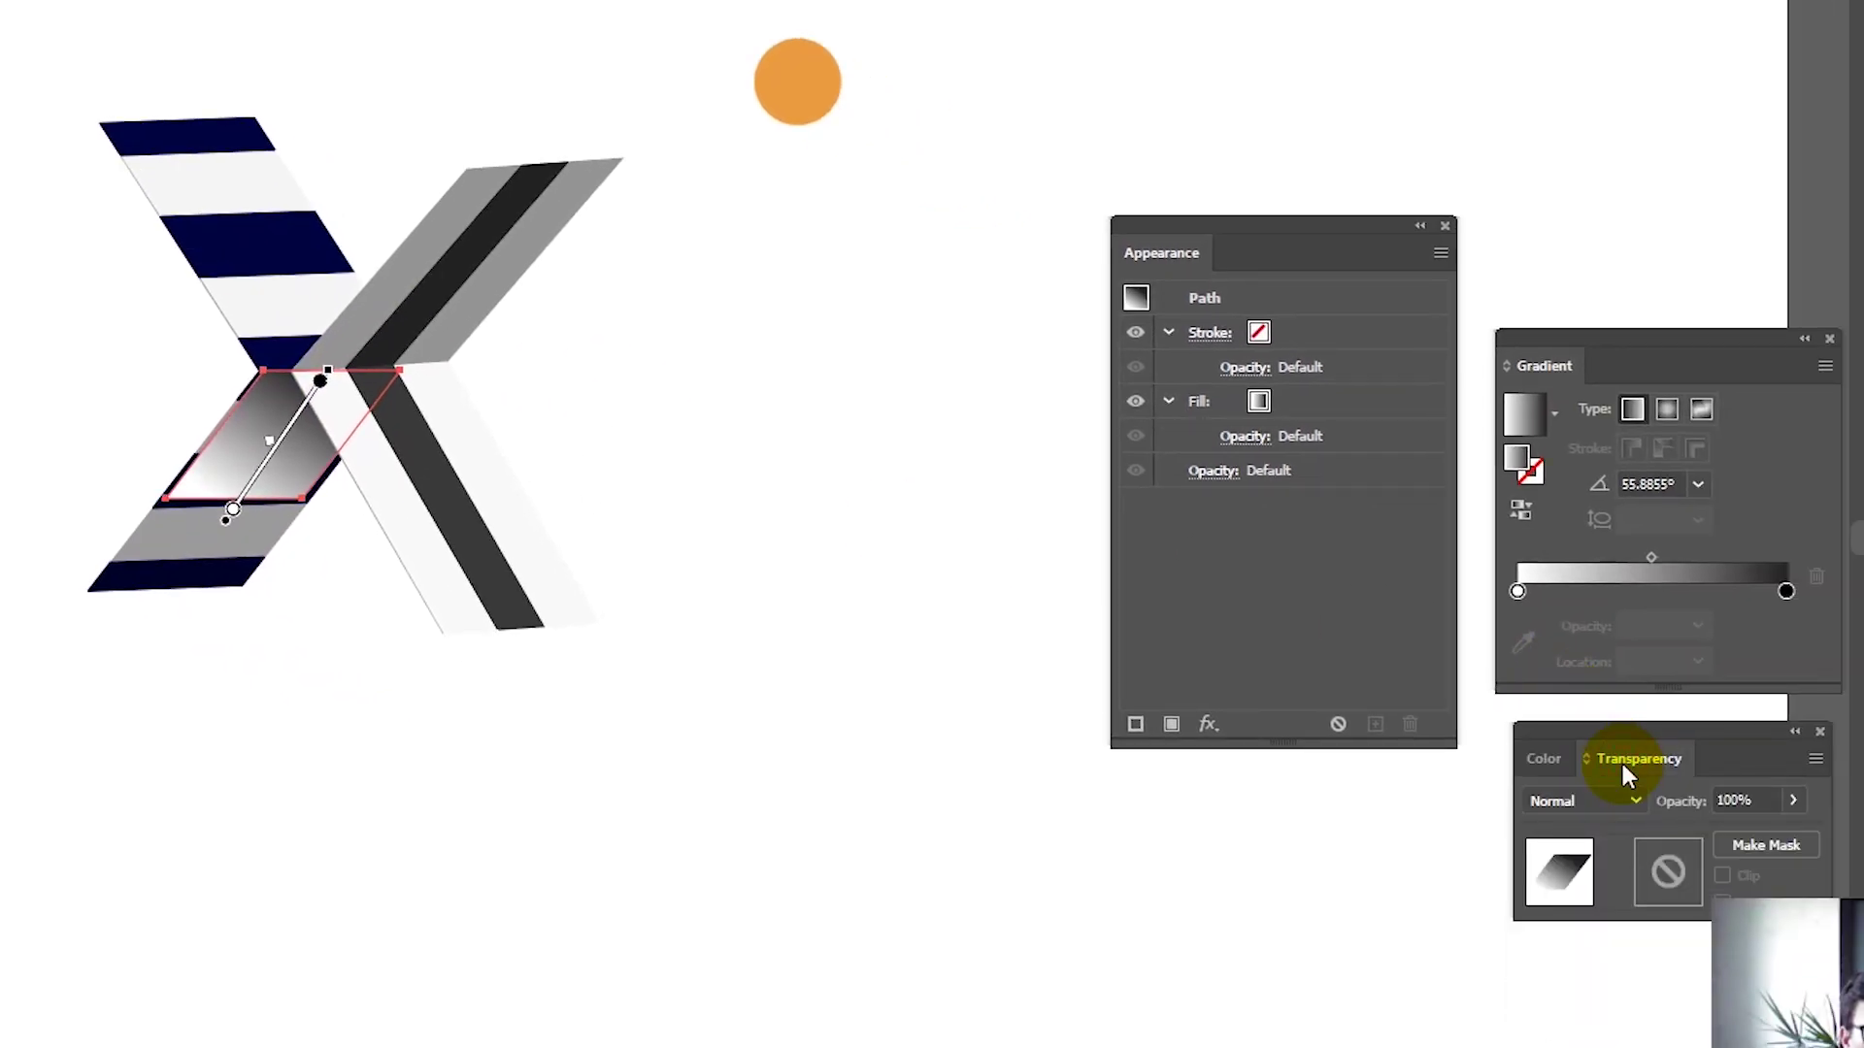
# Step: Set the gradient shape's blend mode to Multiply at 100% opacity, then deselect it
pyautogui.hotkey('alt', 'w')
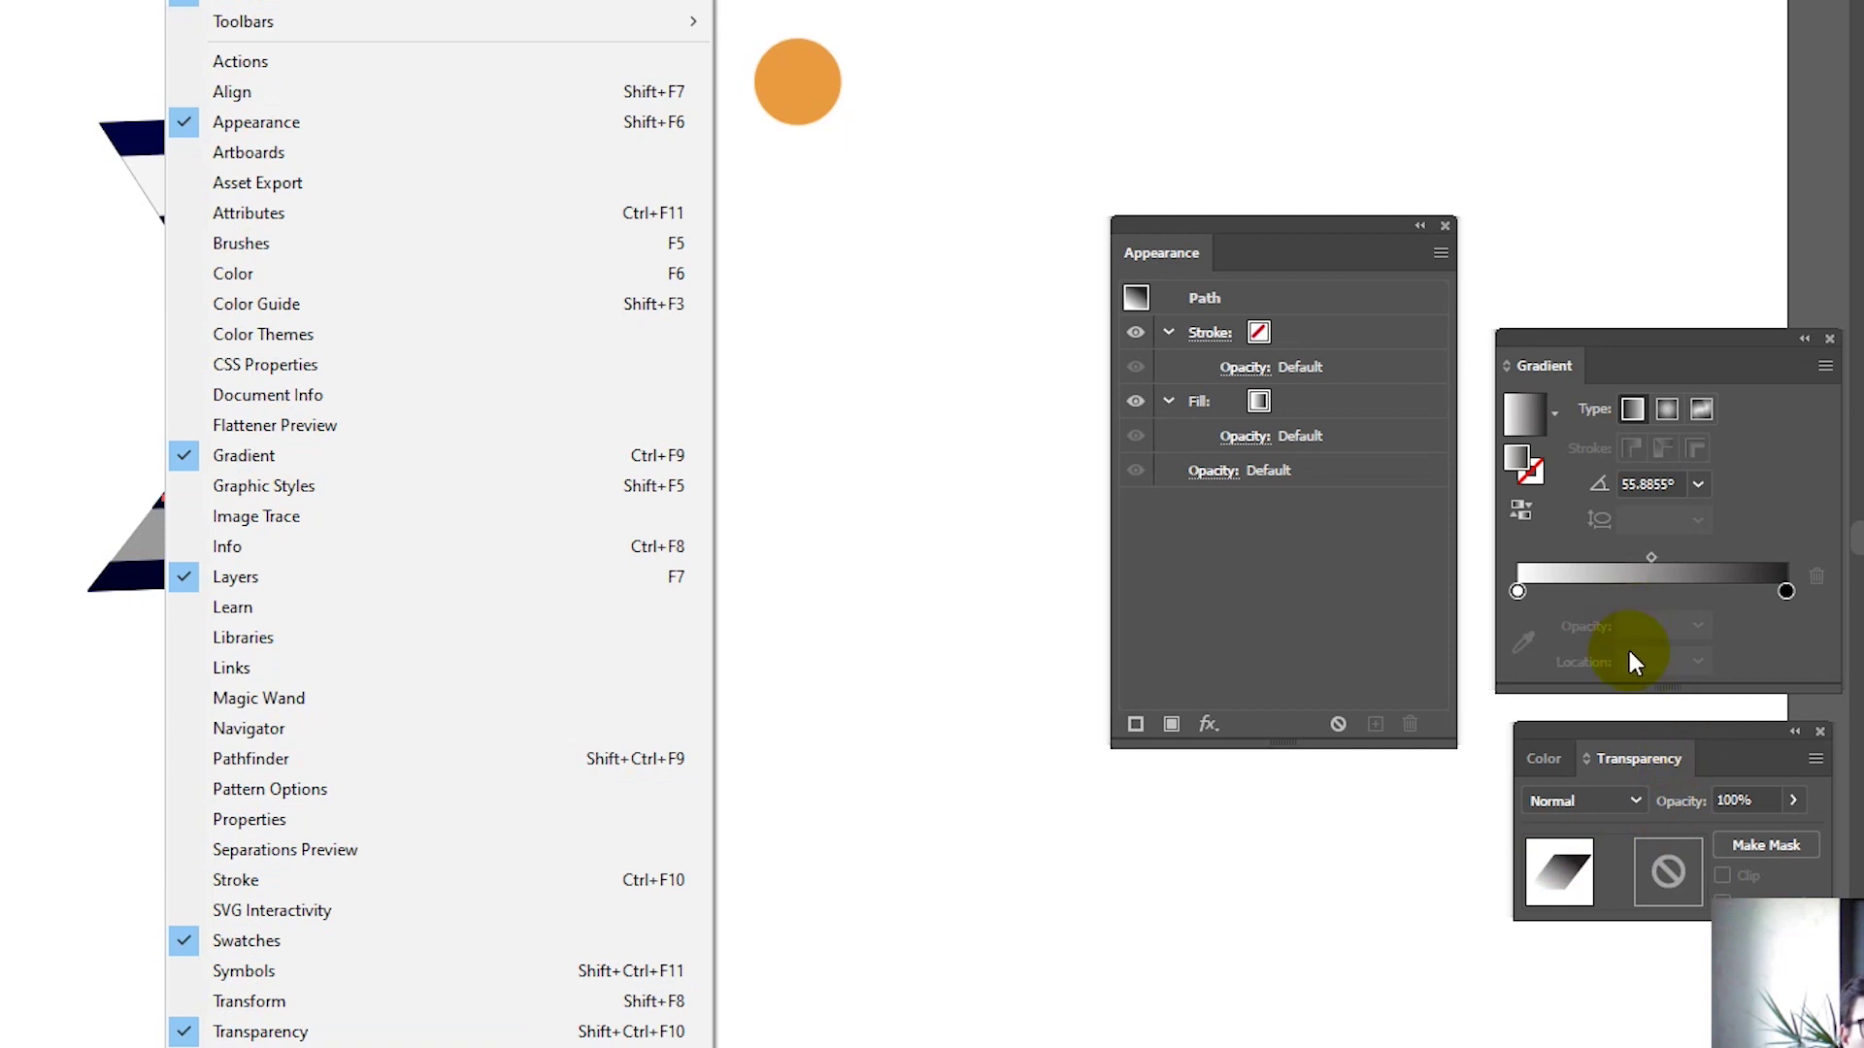
pyautogui.click(1578, 810)
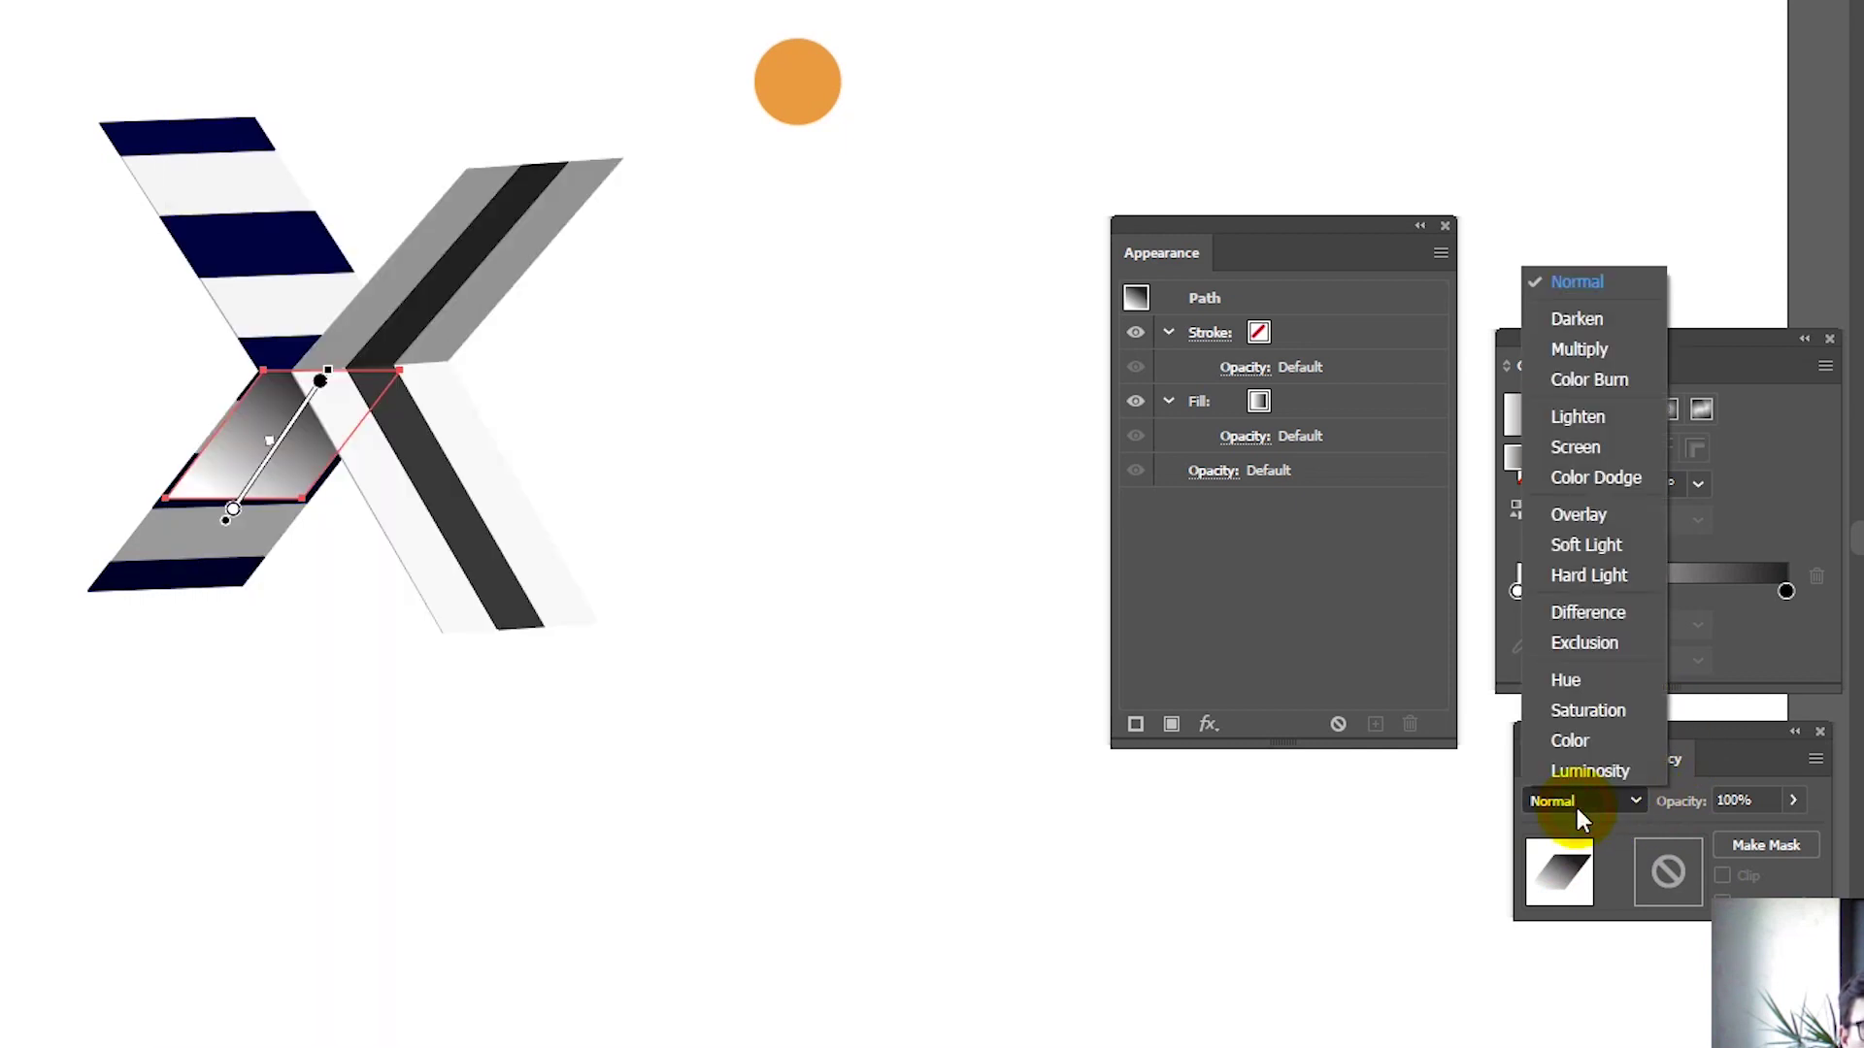
pyautogui.click(1593, 353)
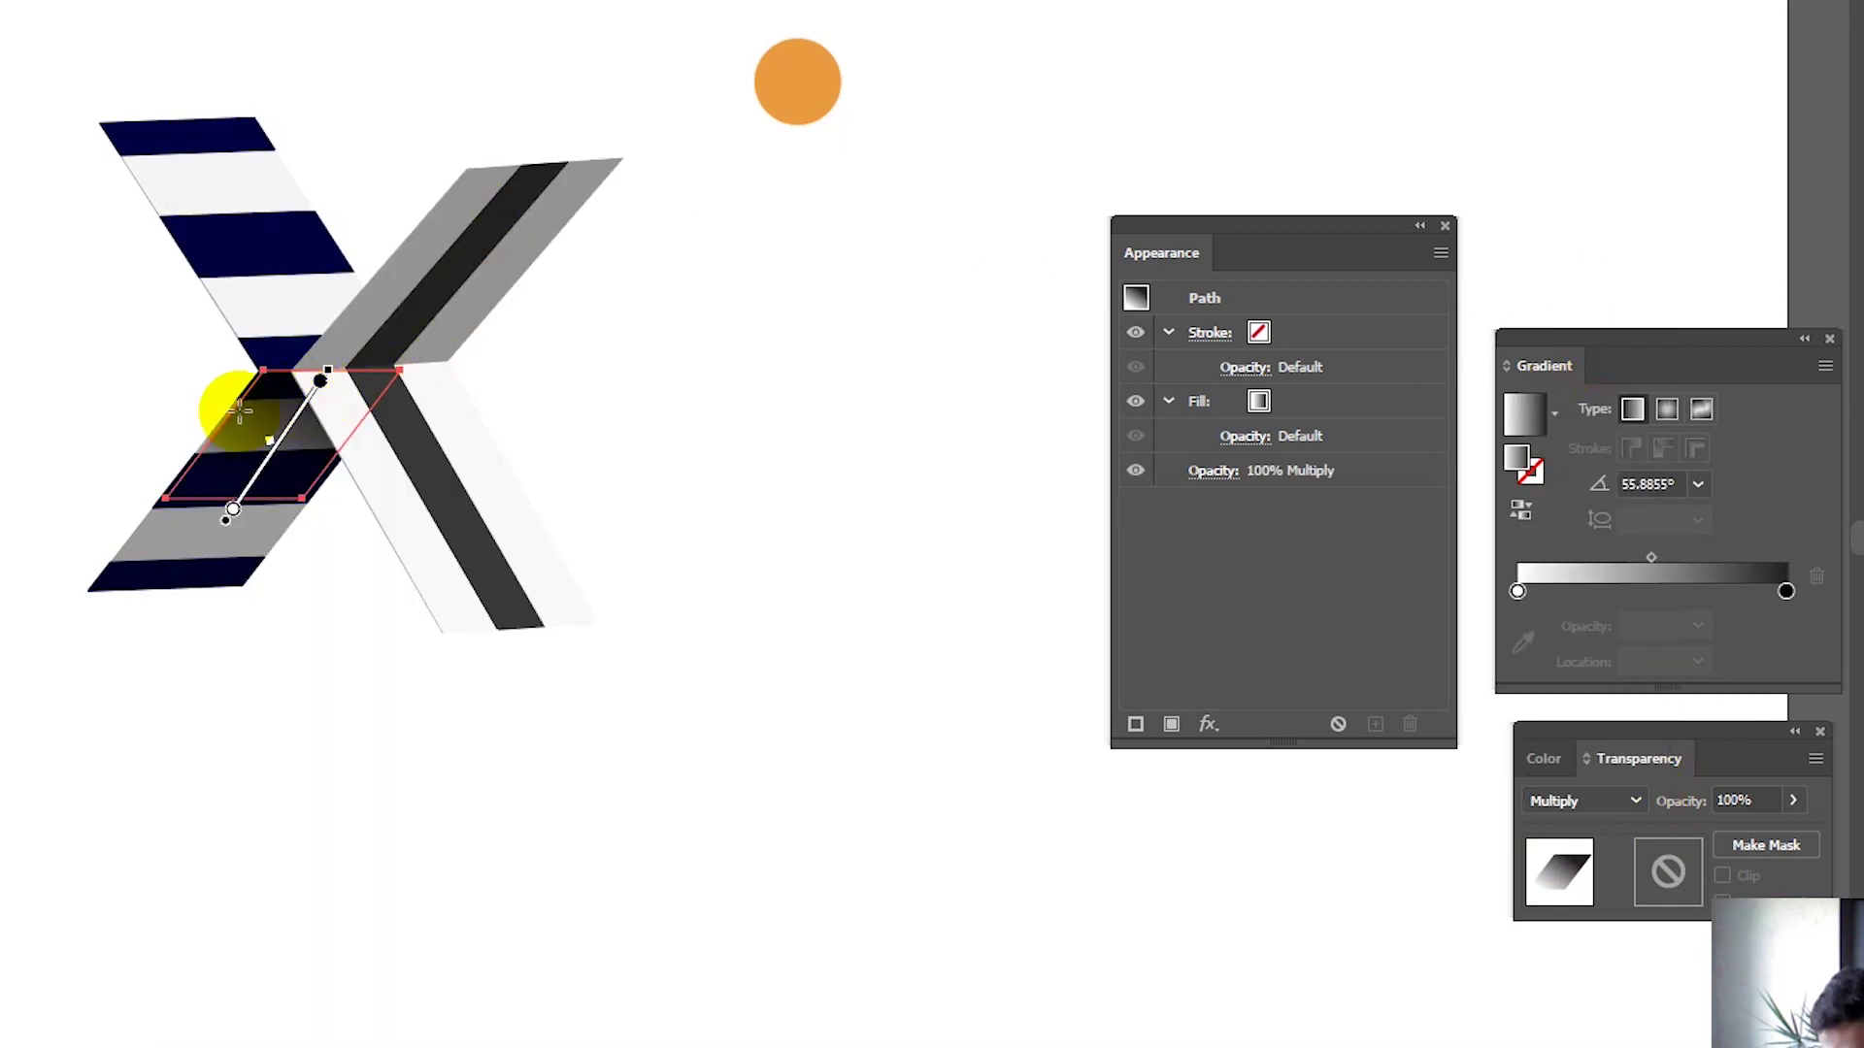
pyautogui.press('a')
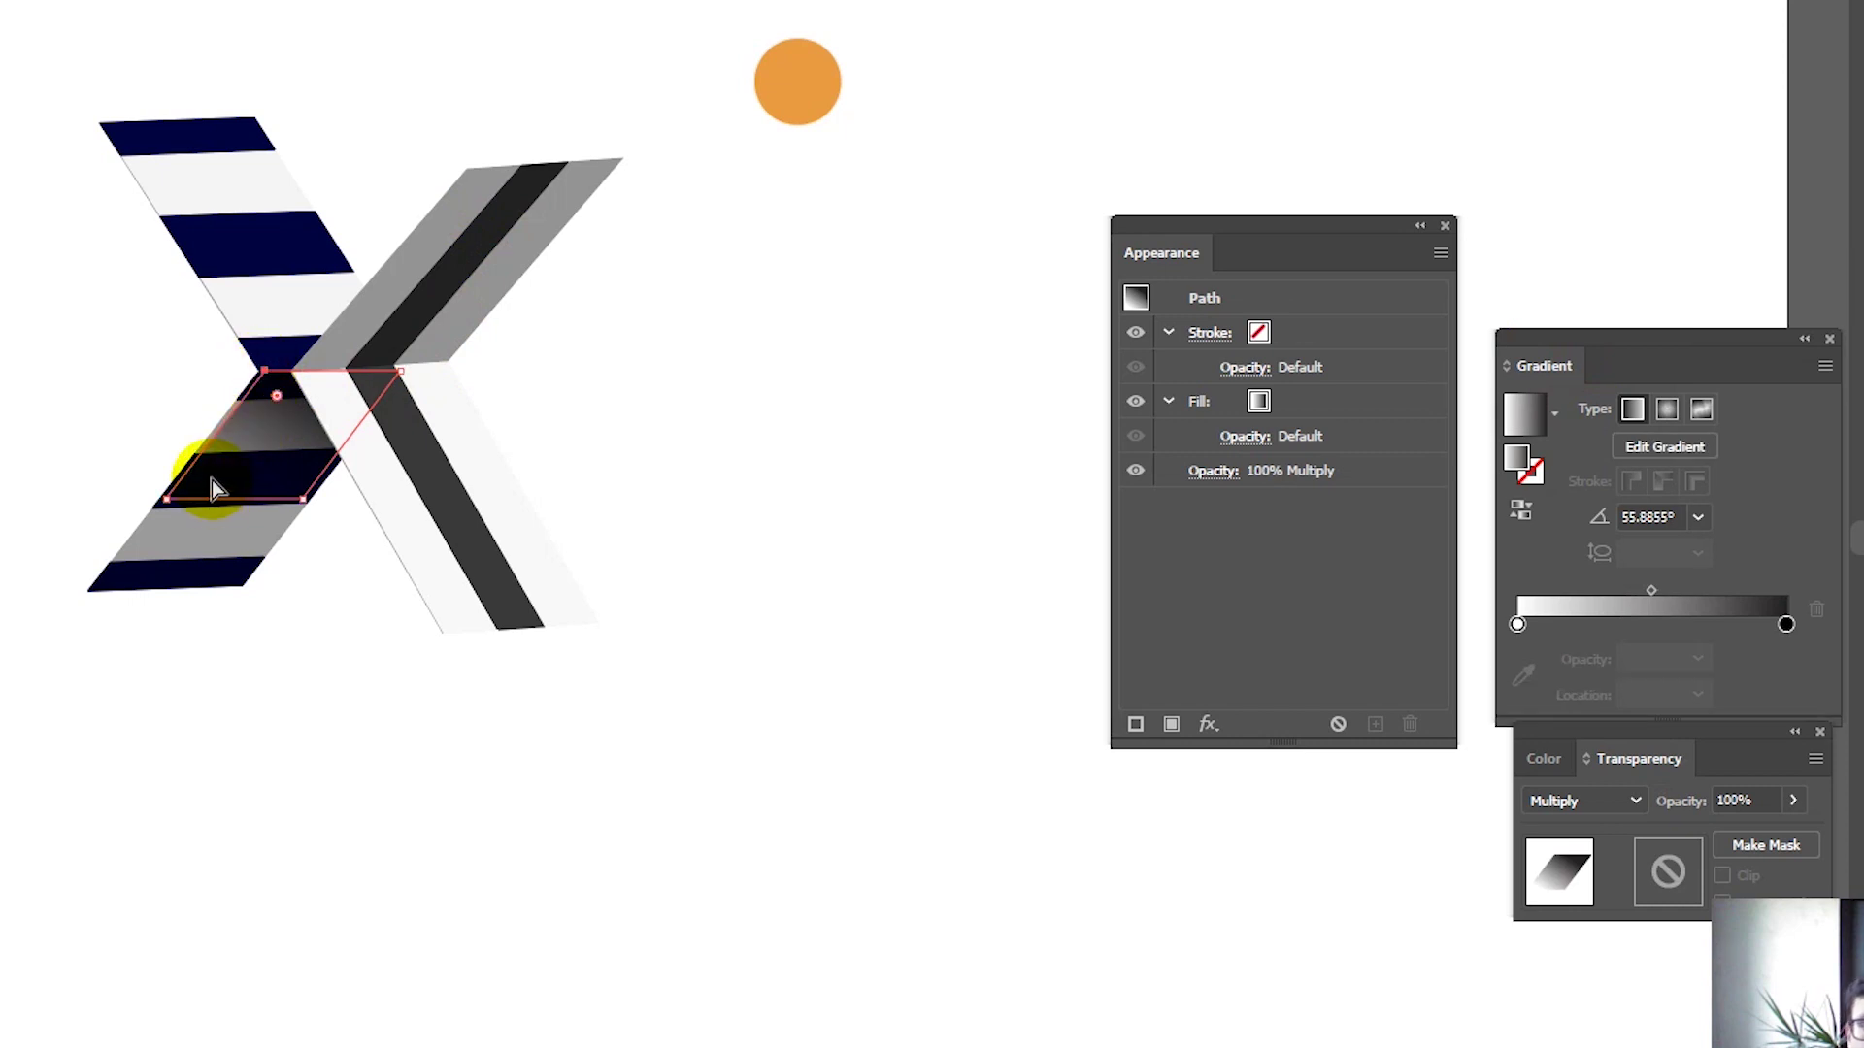
pyautogui.hotkey('ctrl', 'shift', 'a')
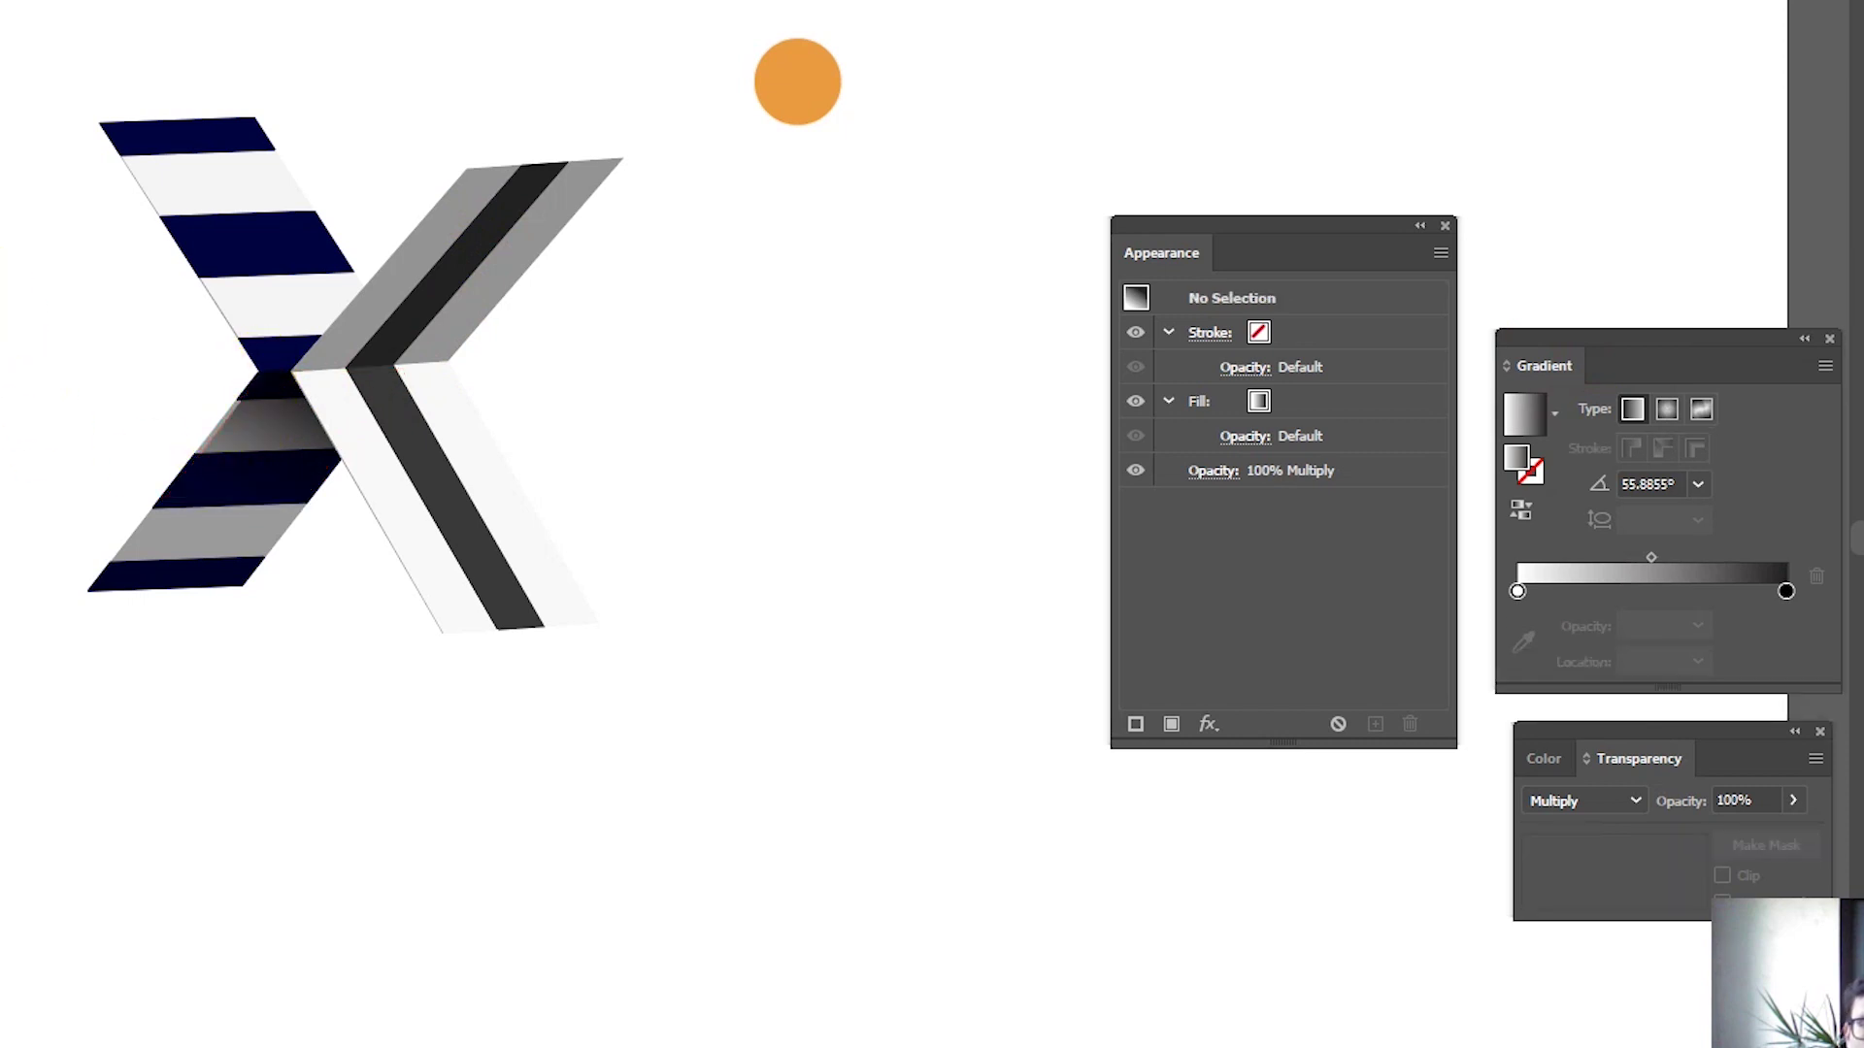